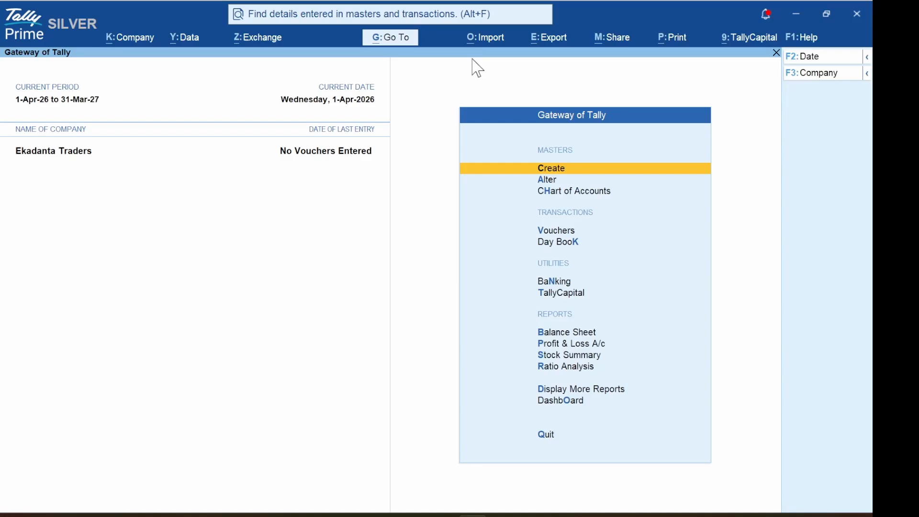
pyautogui.click(488, 40)
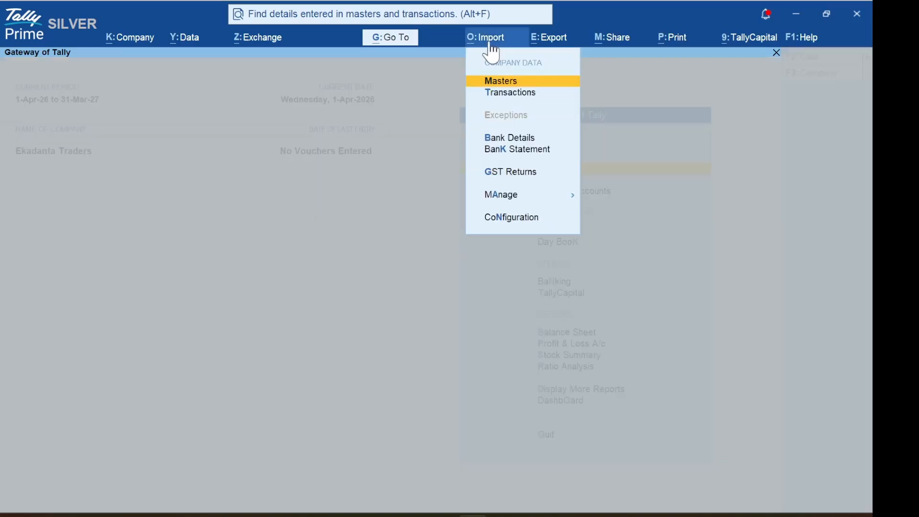
pyautogui.click(487, 196)
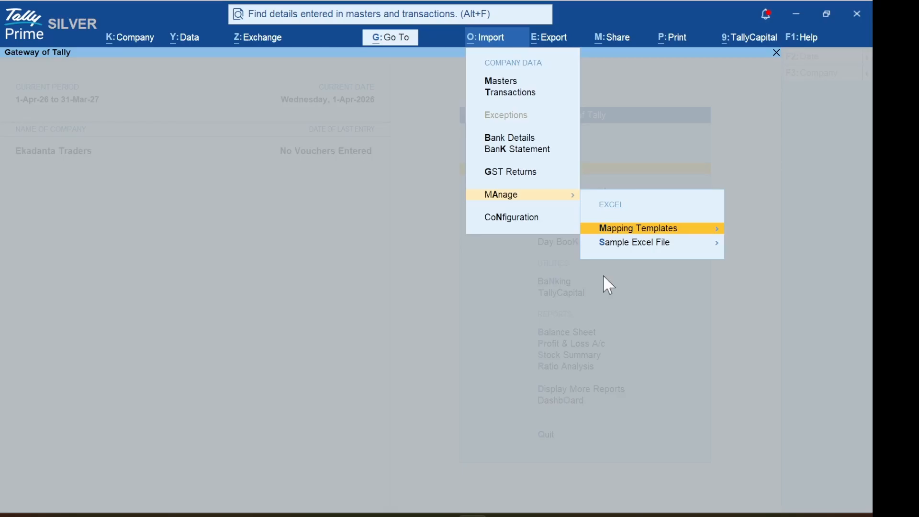
pyautogui.click(378, 301)
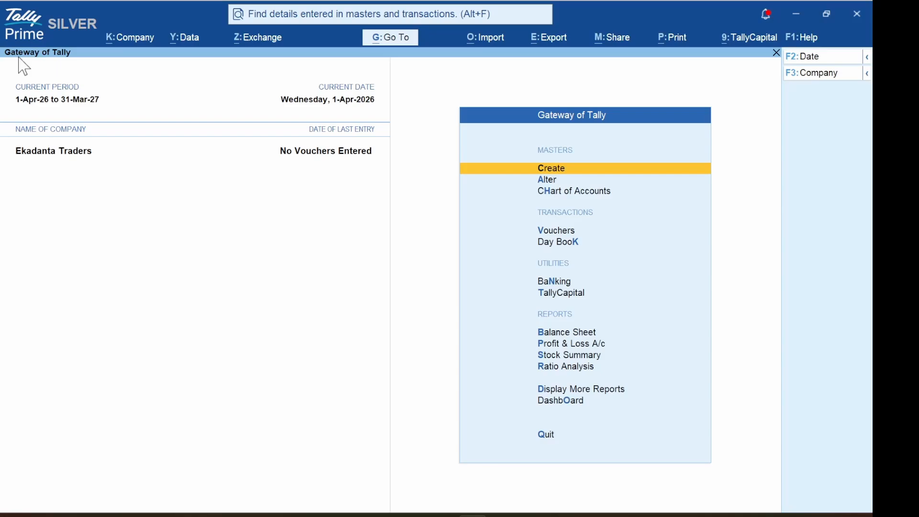
# - Switch to the MASTER LEDGER TEMPLATE workbook in Excel, review its ledger columns, and return to TallyPrime
pyautogui.moveTo(505, 516)
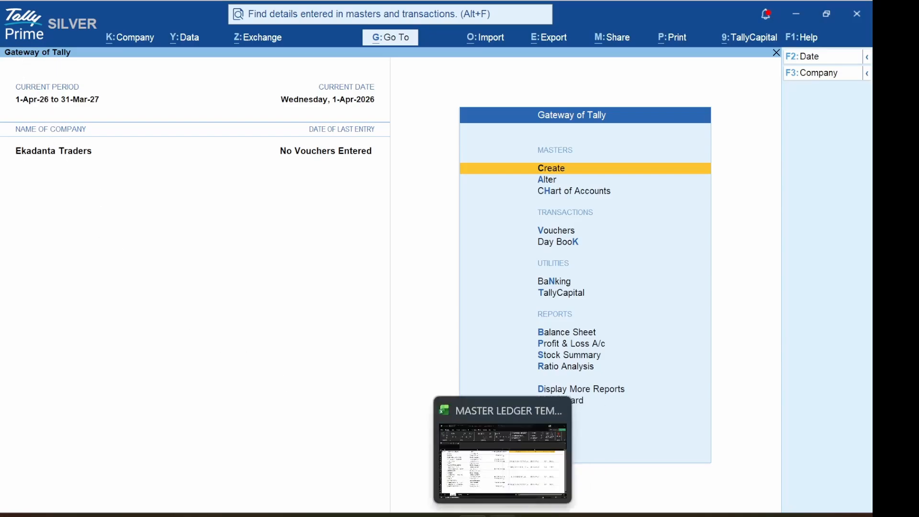
pyautogui.click(500, 455)
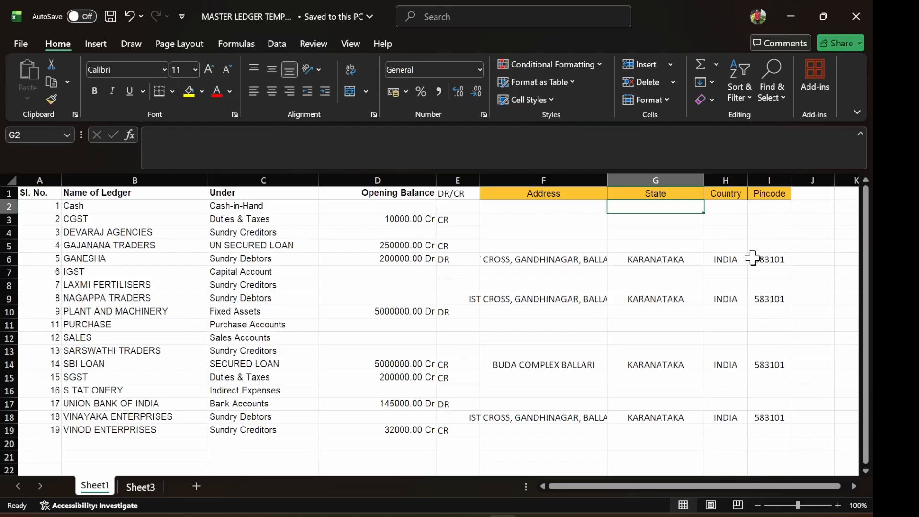
pyautogui.click(473, 515)
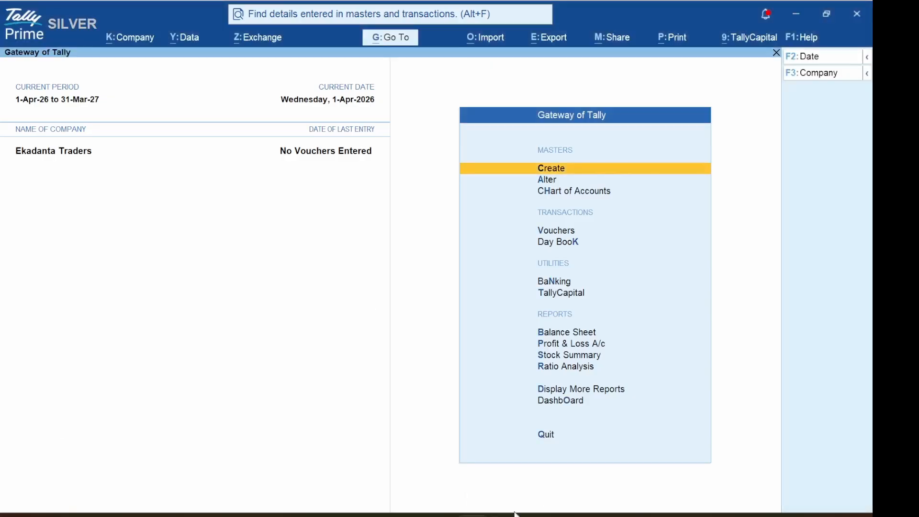
# - Start creating a new Excel import mapping template for masters
pyautogui.click(483, 41)
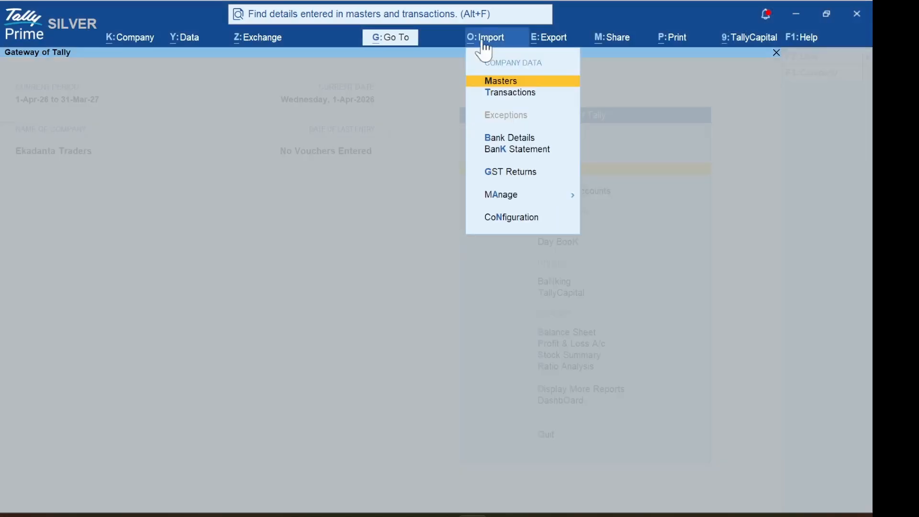
pyautogui.click(489, 200)
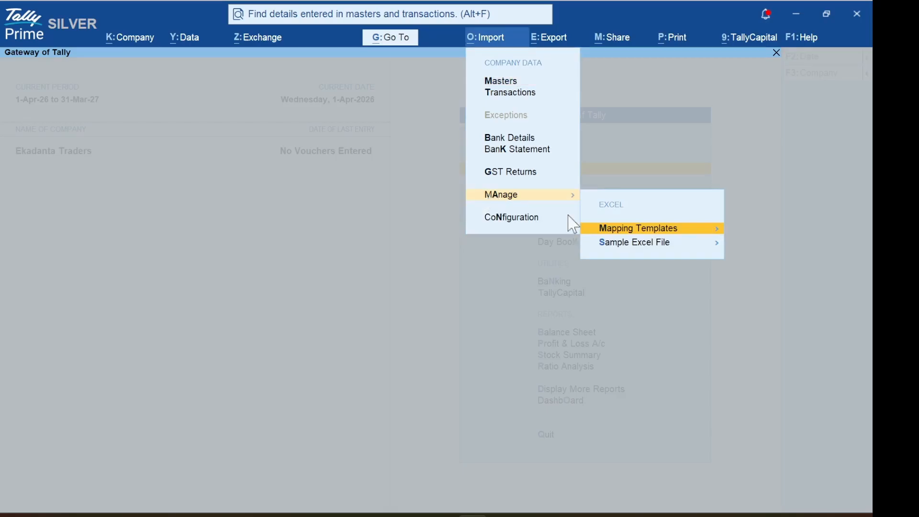
pyautogui.click(623, 230)
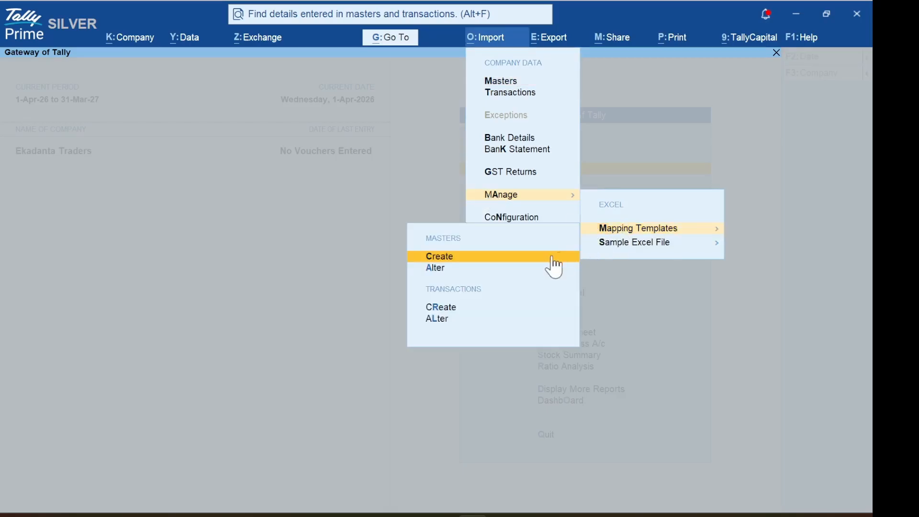
pyautogui.click(477, 261)
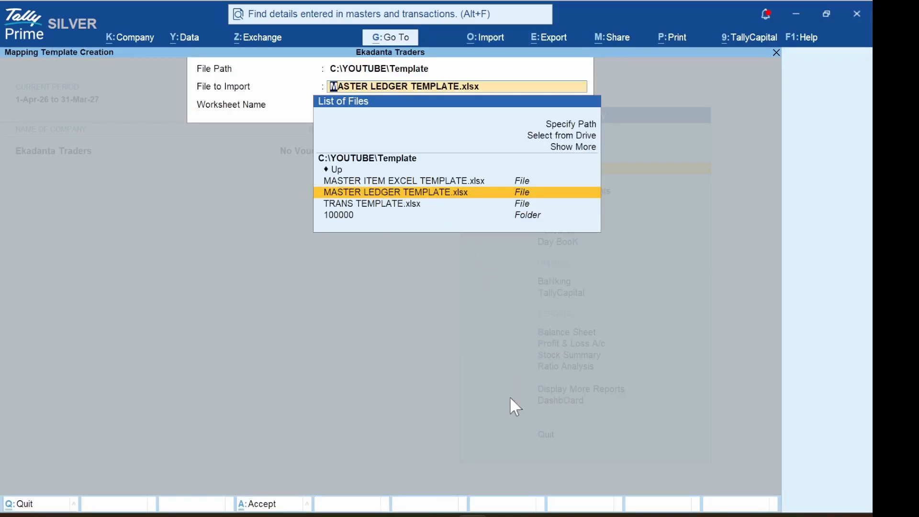
# - Check the ledger workbook in Excel, then choose MASTER LEDGER TEMPLATE.xlsx with worksheet Sheet1 in TallyPrime as the mapping source
pyautogui.click(501, 516)
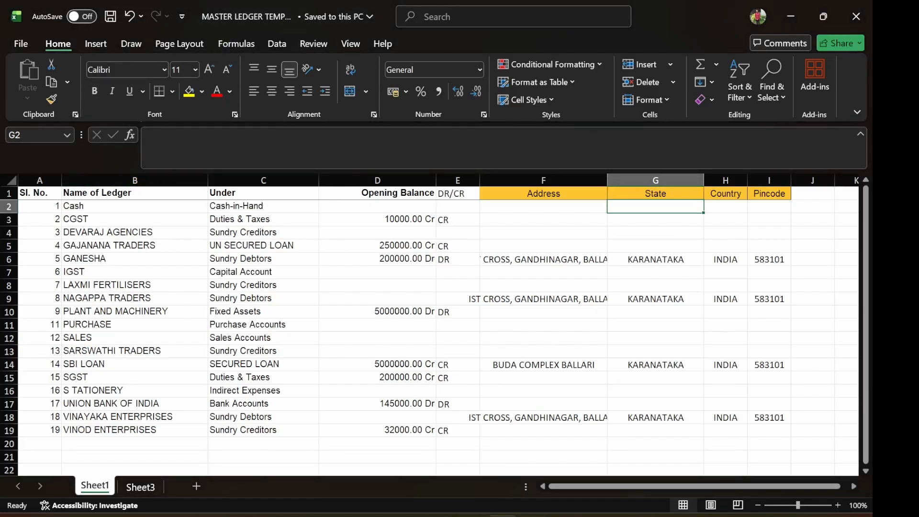
pyautogui.moveTo(503, 515)
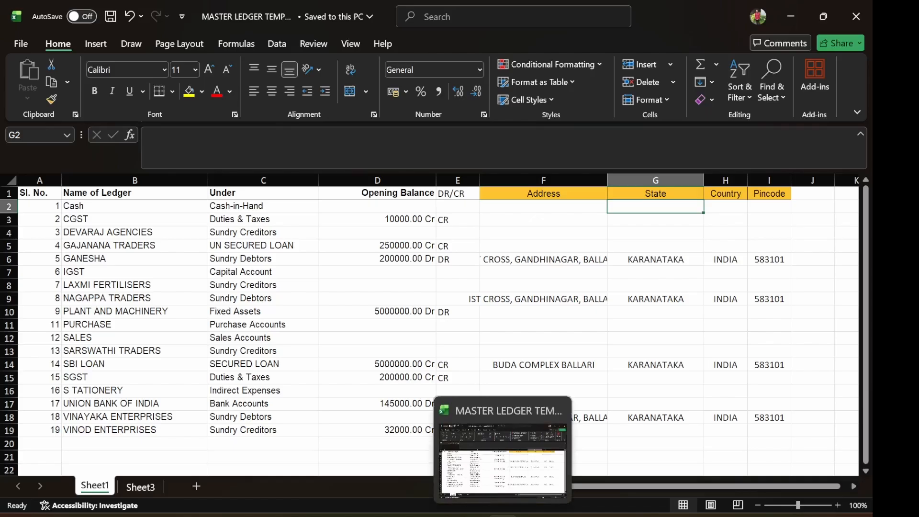
pyautogui.click(471, 515)
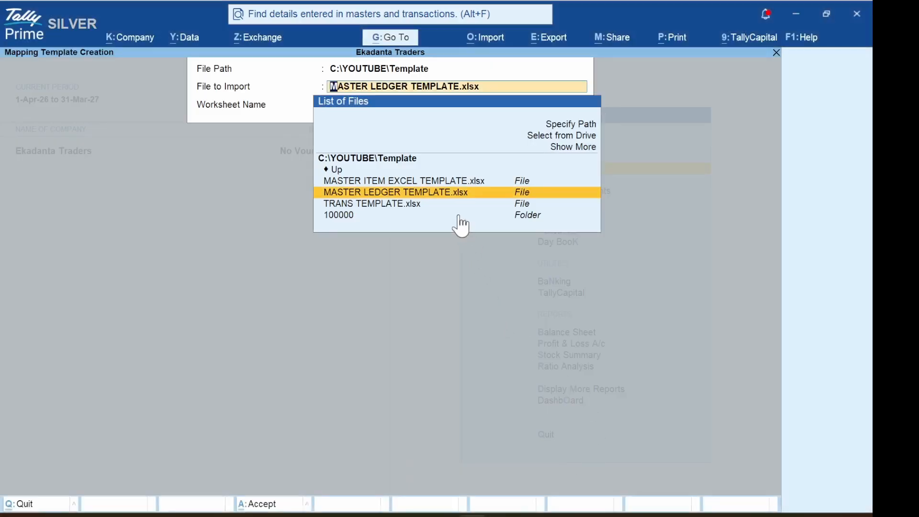
pyautogui.click(457, 192)
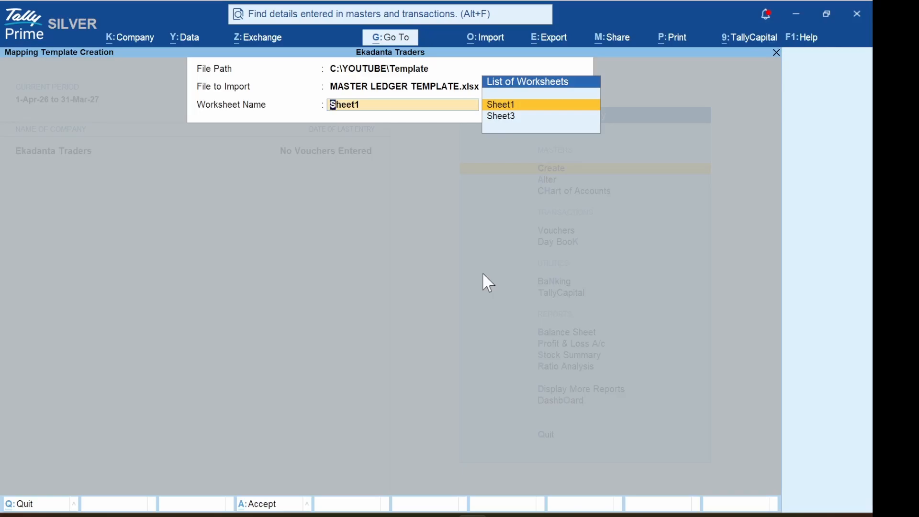
pyautogui.press('Return')
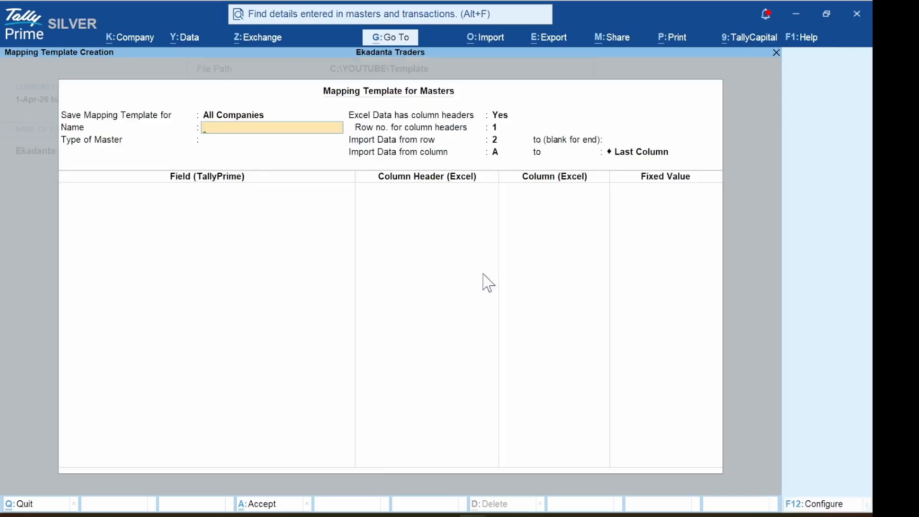
# - Name the mapping template "Ledger Master" and set its type of master to Ledger
pyautogui.write('Ledger Master')
pyautogui.press('Return')
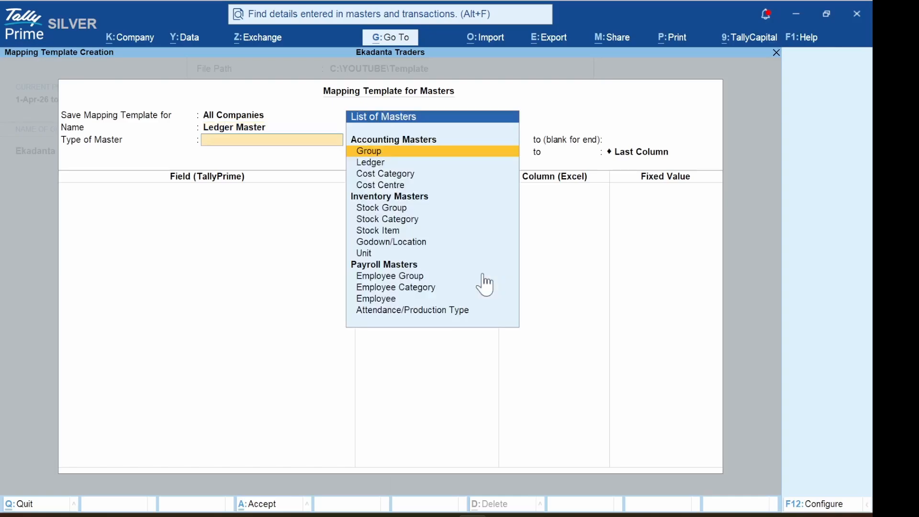
pyautogui.press('Down')
pyautogui.press('Return')
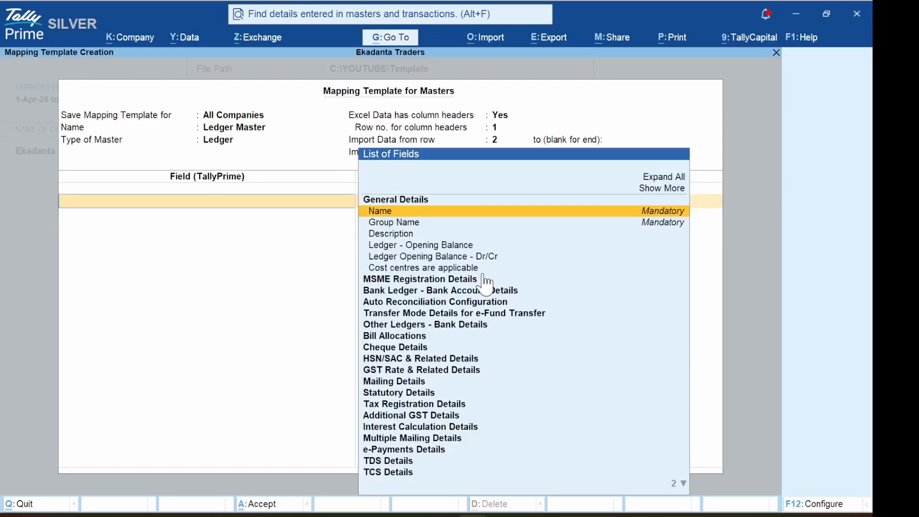
# - Map the Name field to the Excel column header Name of Ledger
pyautogui.press('Return')
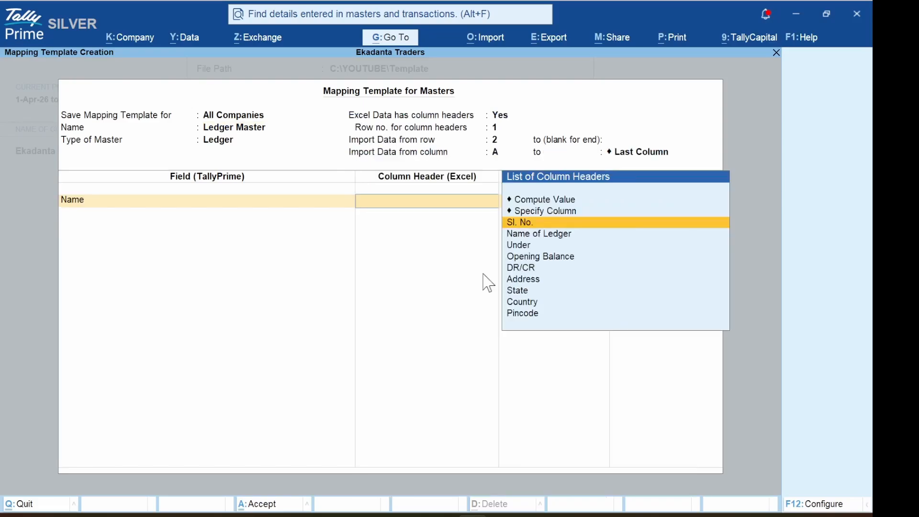
pyautogui.press('Down')
pyautogui.press('Return')
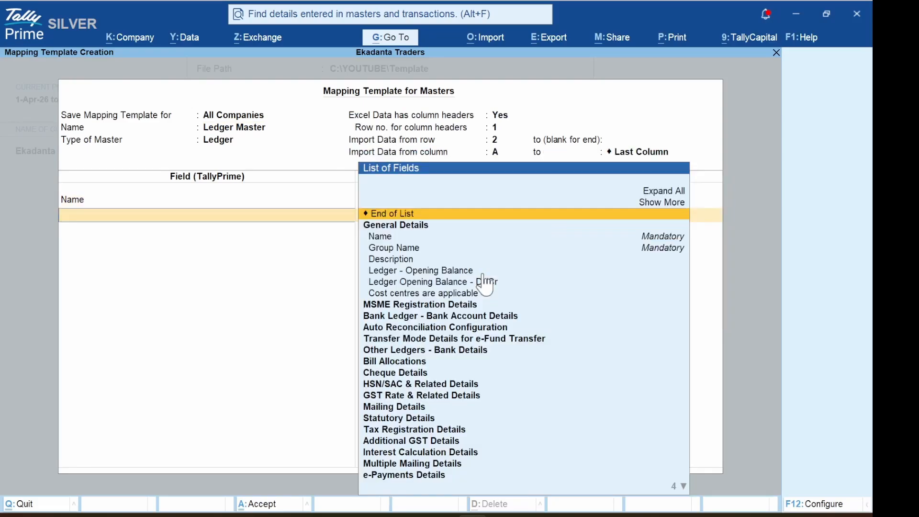
# - Map the Group Name field to the Excel column header Under
pyautogui.press('Down')
pyautogui.press('Down')
pyautogui.press('Down')
pyautogui.press('Return')
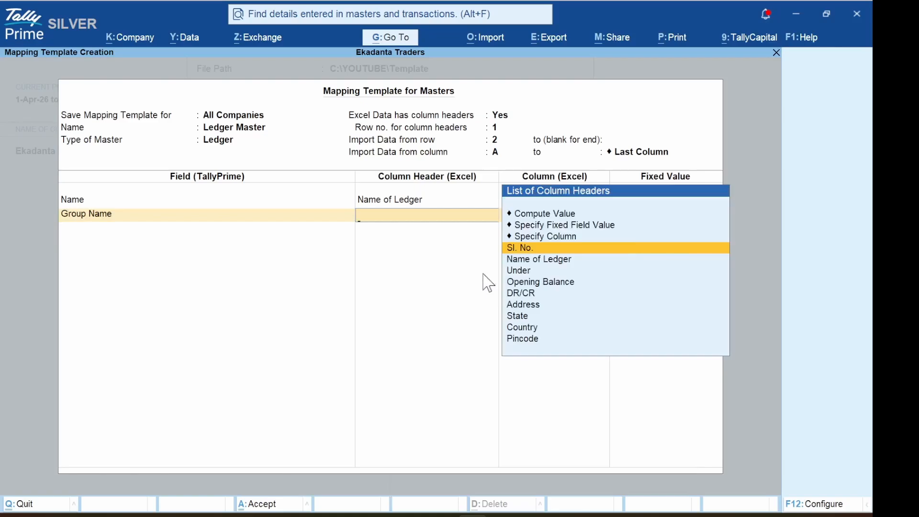
pyautogui.press('Down')
pyautogui.press('Down')
pyautogui.press('Return')
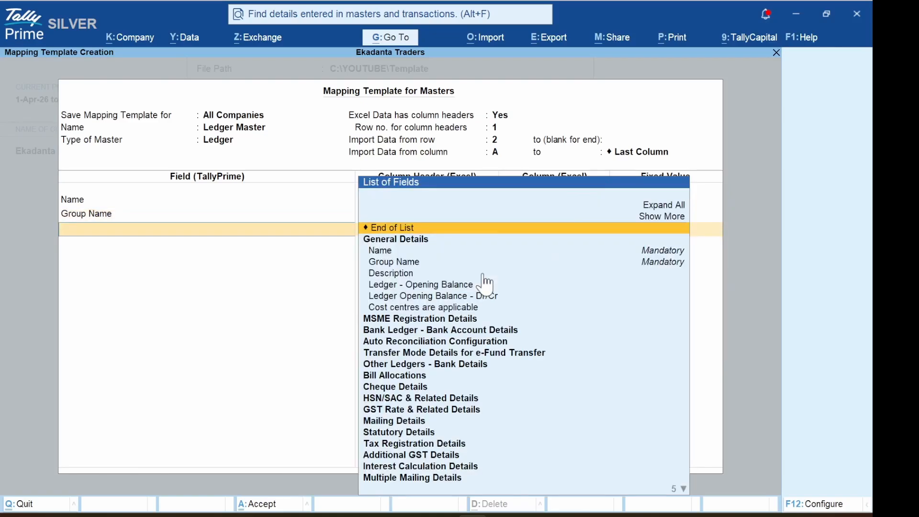
# - Map the Ledger - Opening Balance field to the Excel column header Opening Balance
pyautogui.press('Down')
pyautogui.press('Down')
pyautogui.press('Down')
pyautogui.press('Down')
pyautogui.press('Down')
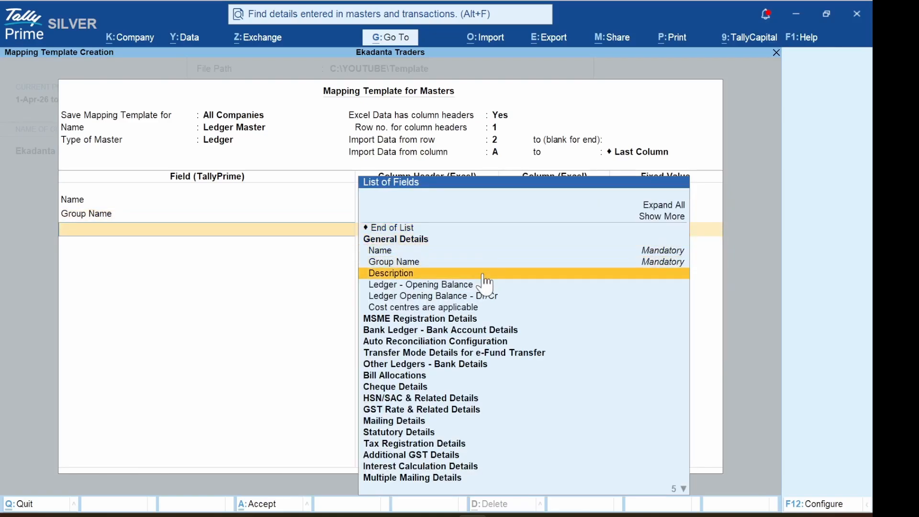
pyautogui.press('Return')
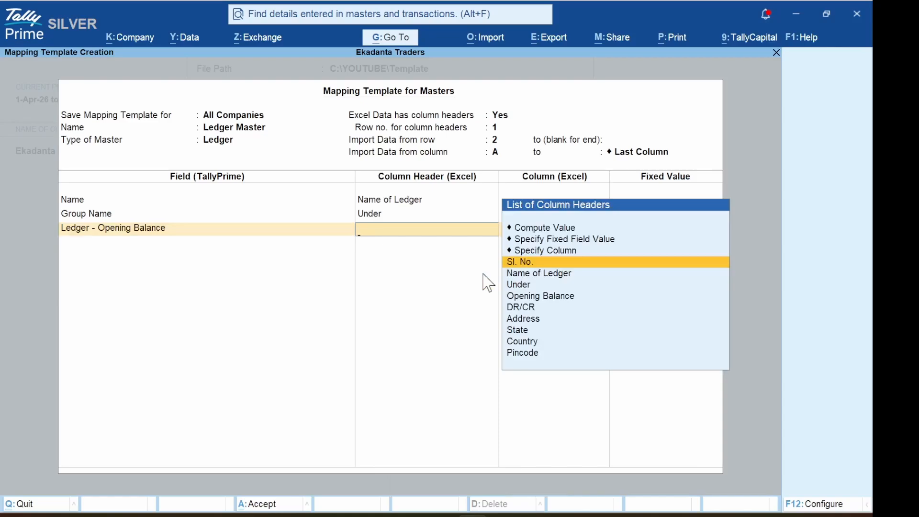
pyautogui.press('Down')
pyautogui.press('Down')
pyautogui.press('Down')
pyautogui.press('Return')
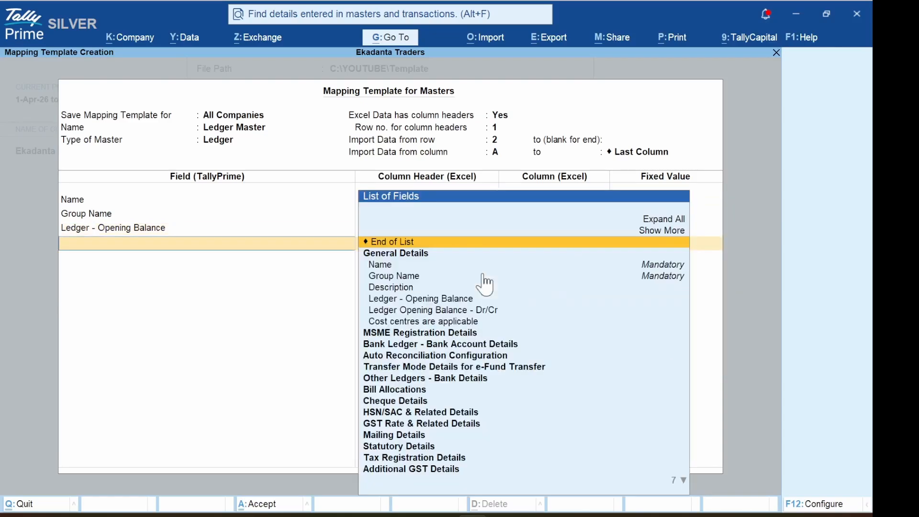
# - Map the Ledger Opening Balance - Dr/Cr field to the Excel column header DR/CR
pyautogui.press('Down')
pyautogui.press('Down')
pyautogui.press('Down')
pyautogui.press('Down')
pyautogui.press('Down')
pyautogui.press('Down')
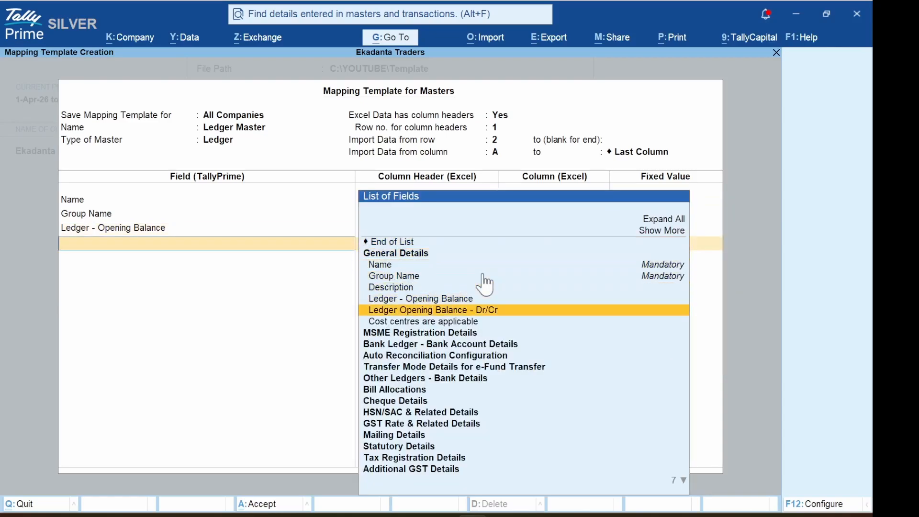
pyautogui.press('Return')
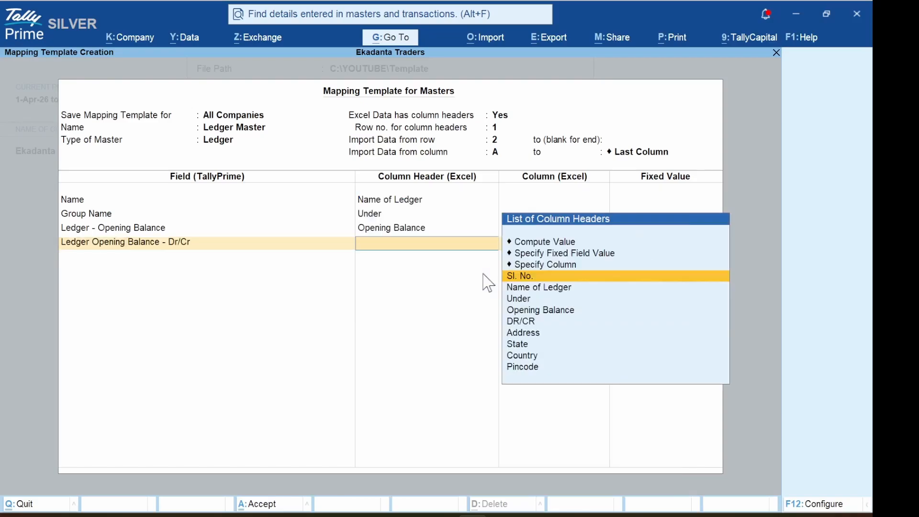
pyautogui.press('Down')
pyautogui.press('Down')
pyautogui.press('Down')
pyautogui.press('Down')
pyautogui.press('Return')
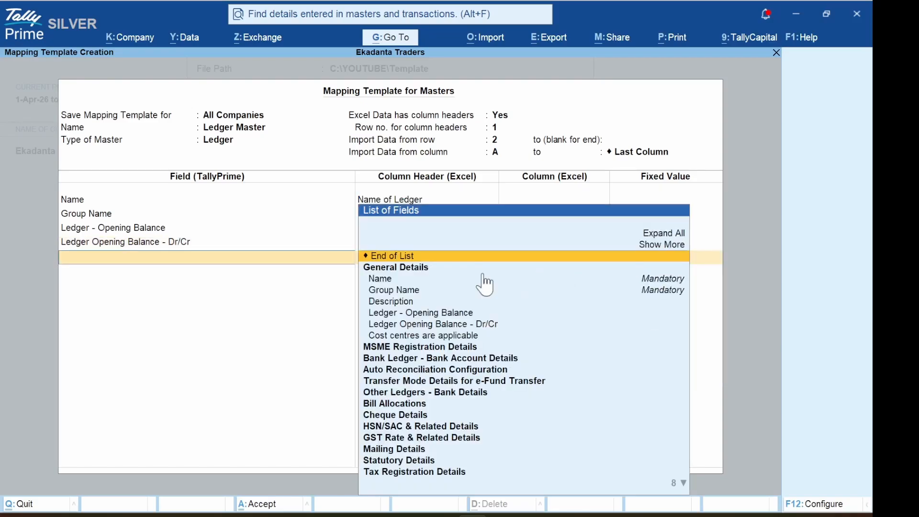
# - Expand the Mailing Details group of fields for the next mapping row
pyautogui.press('Down')
pyautogui.press('Down')
pyautogui.press('Down')
pyautogui.press('Down')
pyautogui.press('Down')
pyautogui.press('Down')
pyautogui.press('Down')
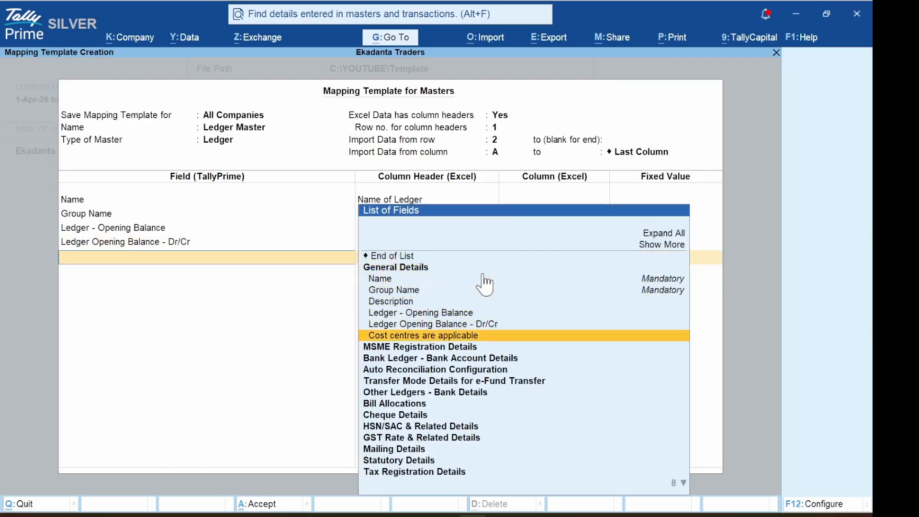
pyautogui.press('Down')
pyautogui.press('Down')
pyautogui.press('Down')
pyautogui.press('Down')
pyautogui.press('Down')
pyautogui.press('Down')
pyautogui.press('Down')
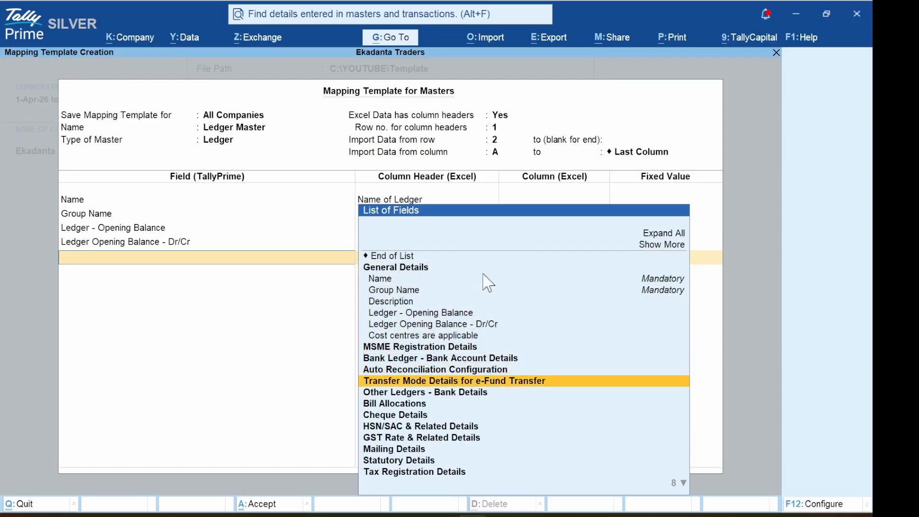
pyautogui.press('Down')
pyautogui.press('Down')
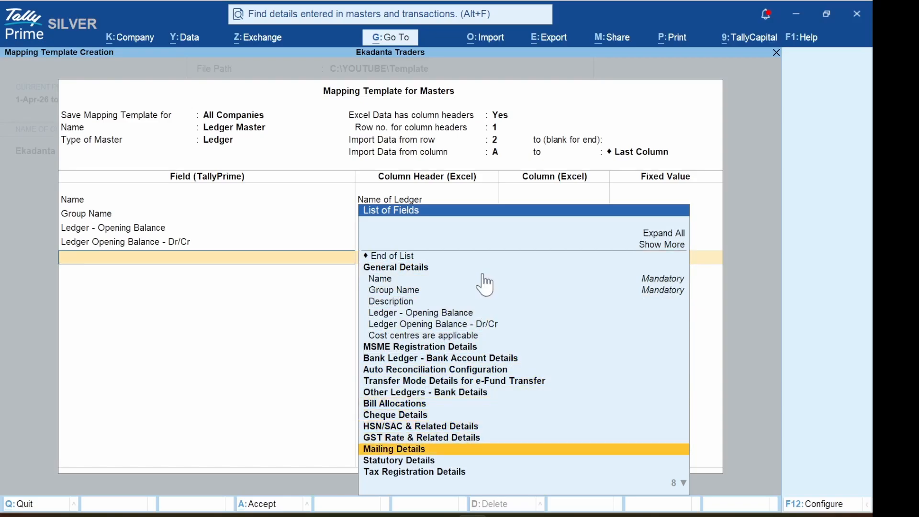
pyautogui.press('Return')
# - Add the Mailing Details - Applicable From field with the fixed value 1.4.26
pyautogui.press('Down')
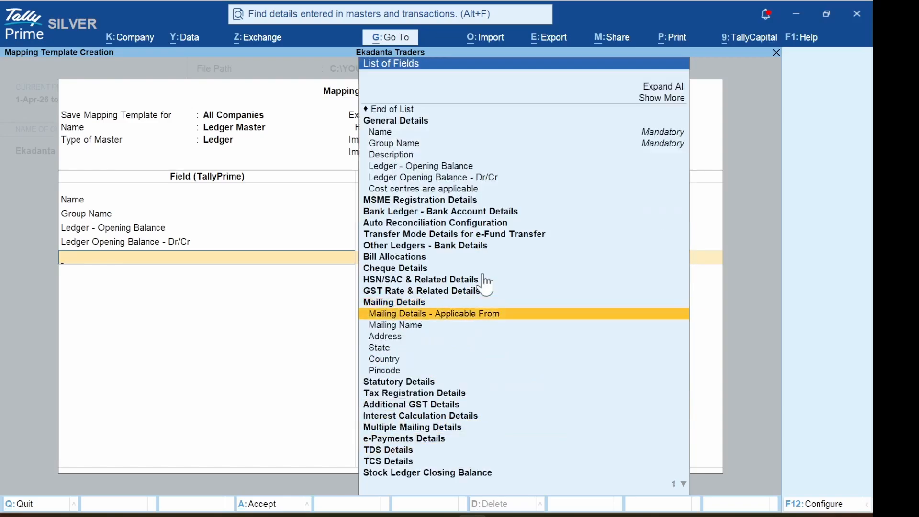
pyautogui.press('Return')
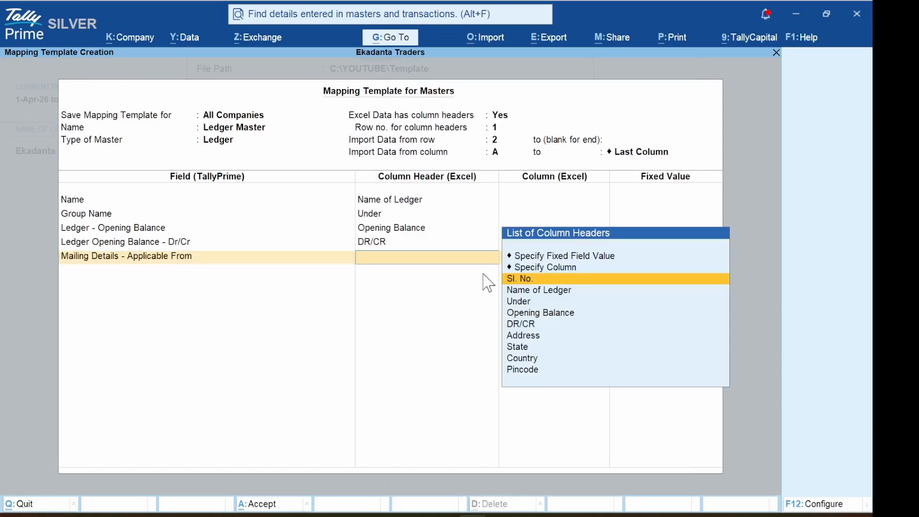
pyautogui.press('Up')
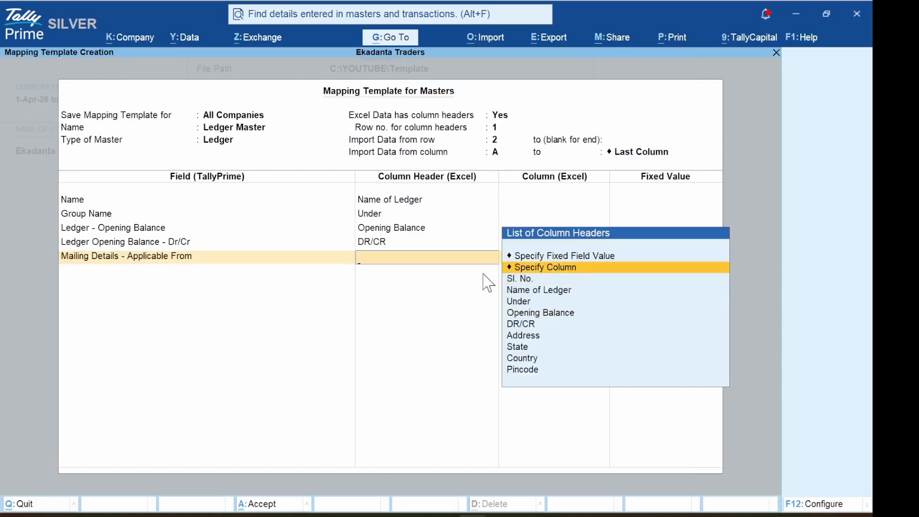
pyautogui.press('Up')
pyautogui.press('Return')
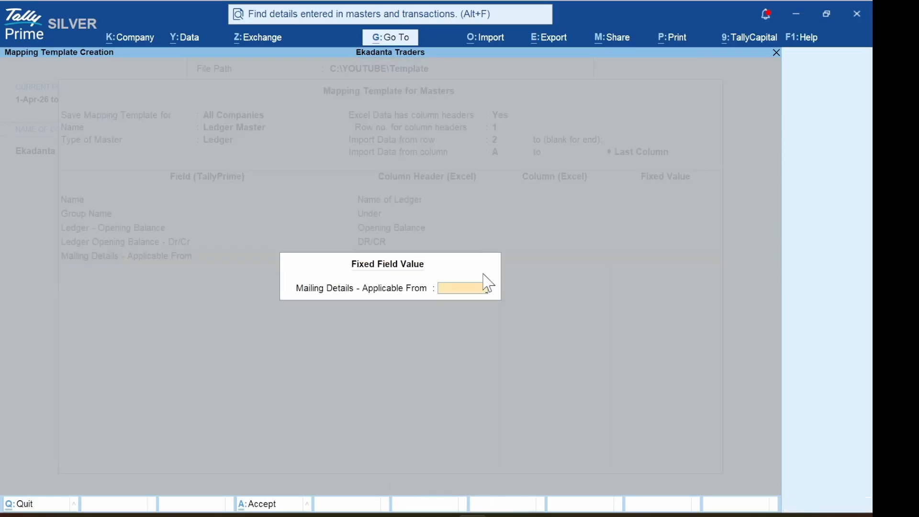
pyautogui.write('1.4.26')
pyautogui.press('Return')
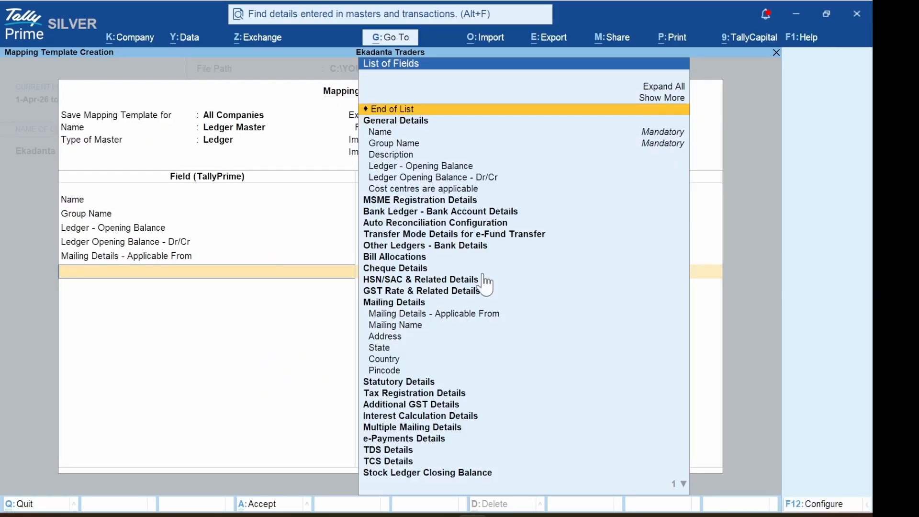
# - Map the Mailing Name field under Mailing Details to the Excel column header Name of Ledger
pyautogui.press('Down')
pyautogui.press('Down')
pyautogui.press('Down')
pyautogui.press('Down')
pyautogui.press('Down')
pyautogui.press('Down')
pyautogui.press('Down')
pyautogui.press('Down')
pyautogui.press('Down')
pyautogui.press('Down')
pyautogui.press('Down')
pyautogui.press('Down')
pyautogui.press('Down')
pyautogui.press('Down')
pyautogui.press('Down')
pyautogui.press('Down')
pyautogui.press('Down')
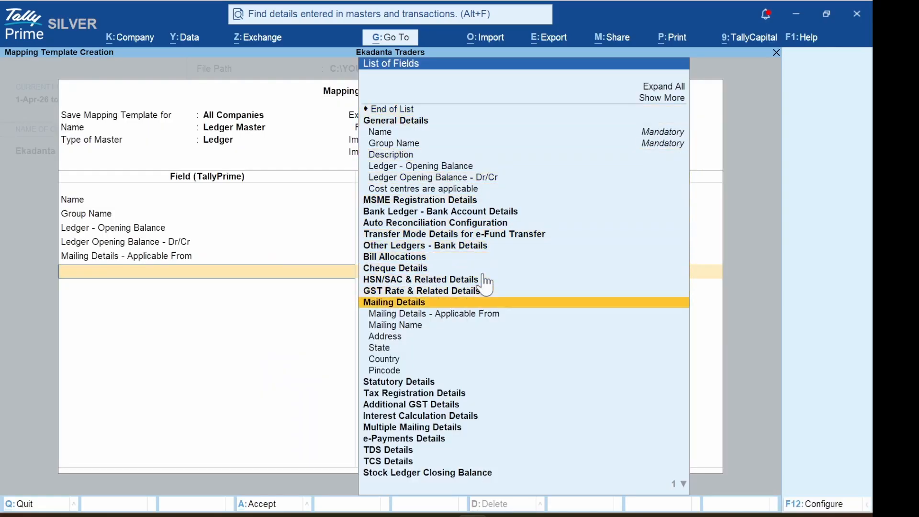
pyautogui.press('Down')
pyautogui.press('Down')
pyautogui.press('Return')
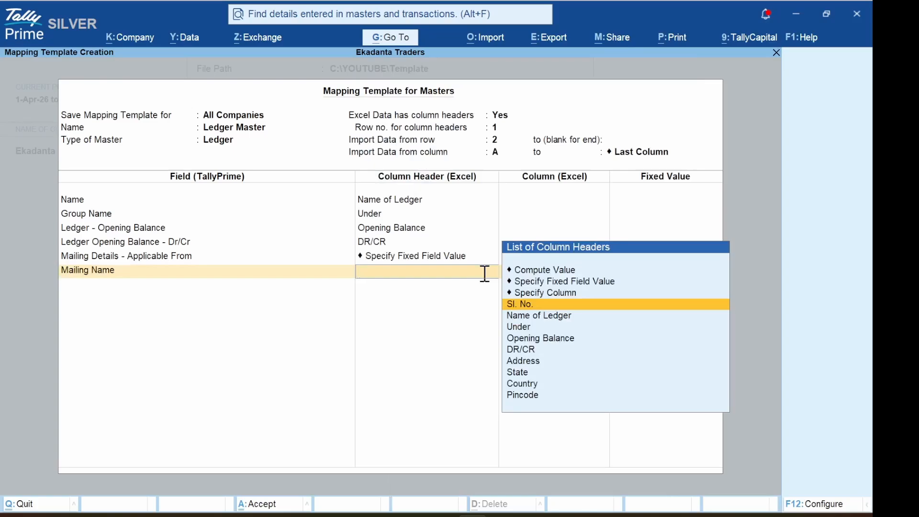
pyautogui.press('Down')
pyautogui.press('Return')
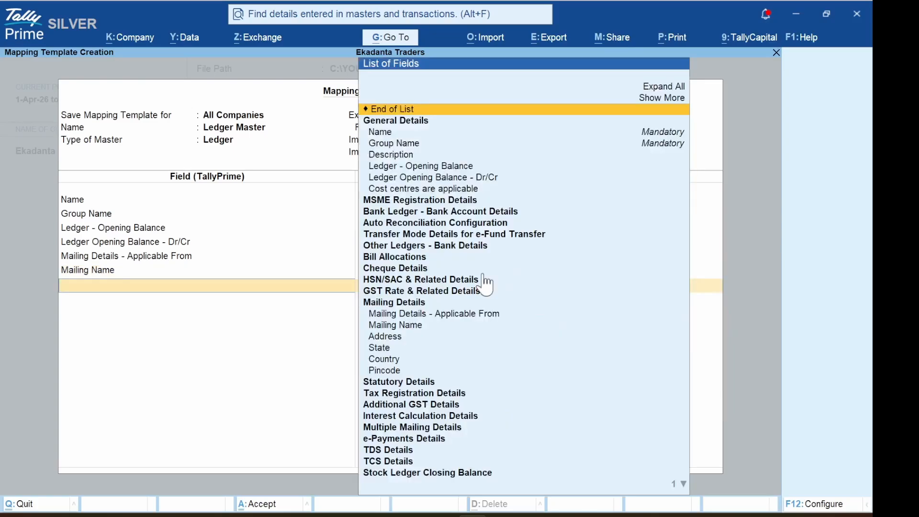
# - Map the Address field under Mailing Details to the Excel column header Address
pyautogui.press('Down')
pyautogui.press('Down')
pyautogui.press('Down')
pyautogui.press('Down')
pyautogui.press('Down')
pyautogui.press('Down')
pyautogui.press('Down')
pyautogui.press('Down')
pyautogui.press('Down')
pyautogui.press('Down')
pyautogui.press('Down')
pyautogui.press('Down')
pyautogui.press('Down')
pyautogui.press('Down')
pyautogui.press('Down')
pyautogui.press('Down')
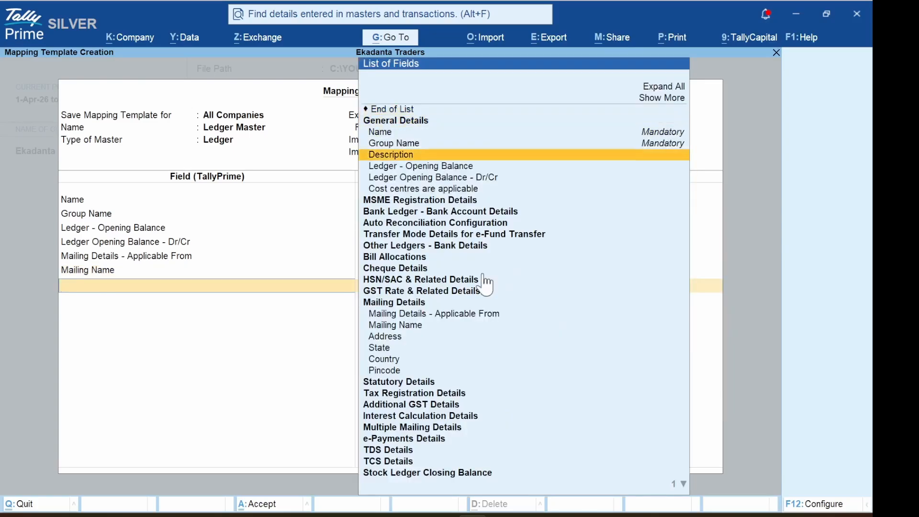
pyautogui.press('Down')
pyautogui.press('Down')
pyautogui.press('Down')
pyautogui.press('Down')
pyautogui.press('Return')
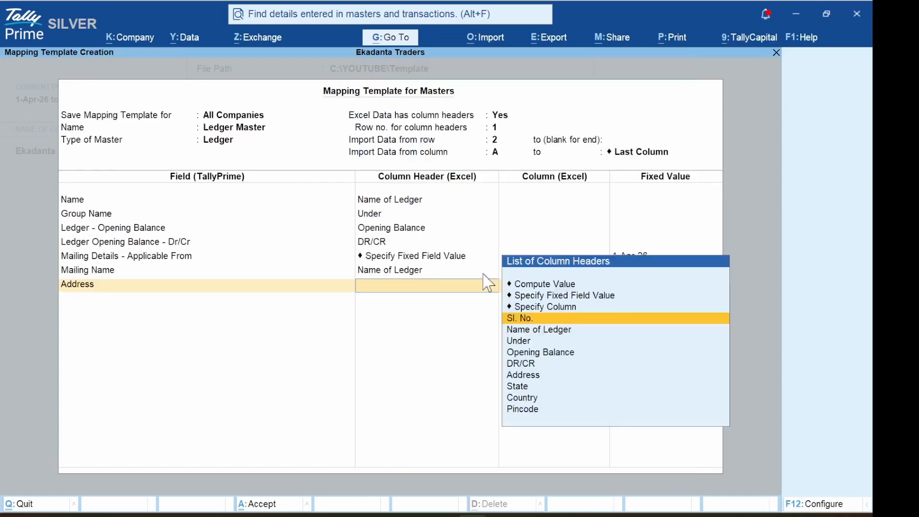
pyautogui.press('Down')
pyautogui.press('Down')
pyautogui.press('Down')
pyautogui.press('Down')
pyautogui.press('Down')
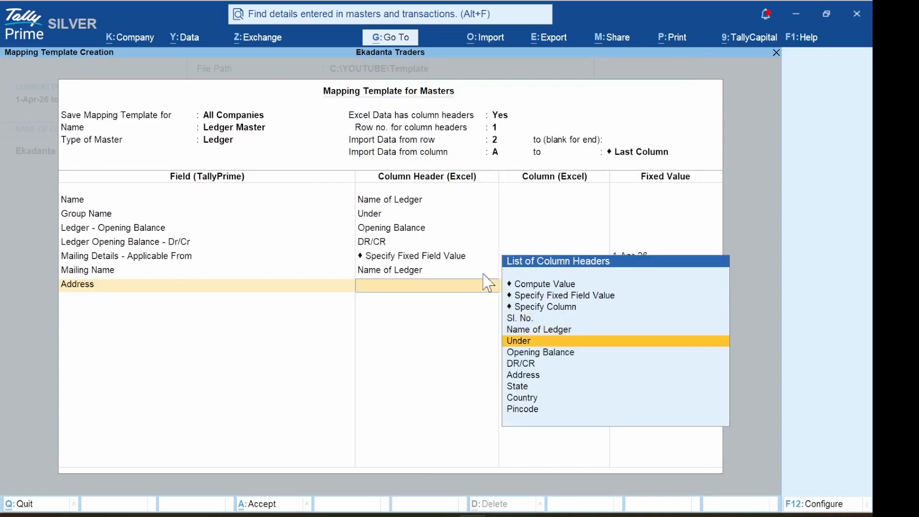
pyautogui.press('Return')
# - Map the State field under Mailing Details to the Excel column header State
pyautogui.press('Down')
pyautogui.press('Down')
pyautogui.press('Down')
pyautogui.press('Down')
pyautogui.press('Down')
pyautogui.press('Down')
pyautogui.press('Down')
pyautogui.press('Down')
pyautogui.press('Down')
pyautogui.press('Down')
pyautogui.press('Down')
pyautogui.press('Down')
pyautogui.press('Down')
pyautogui.press('Down')
pyautogui.press('Down')
pyautogui.press('Down')
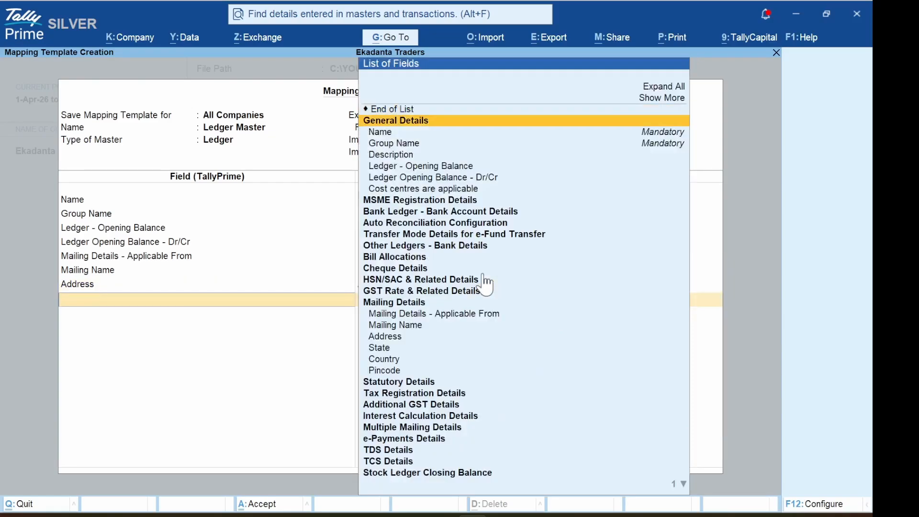
pyautogui.press('Down')
pyautogui.press('Down')
pyautogui.press('Down')
pyautogui.press('Down')
pyautogui.press('Down')
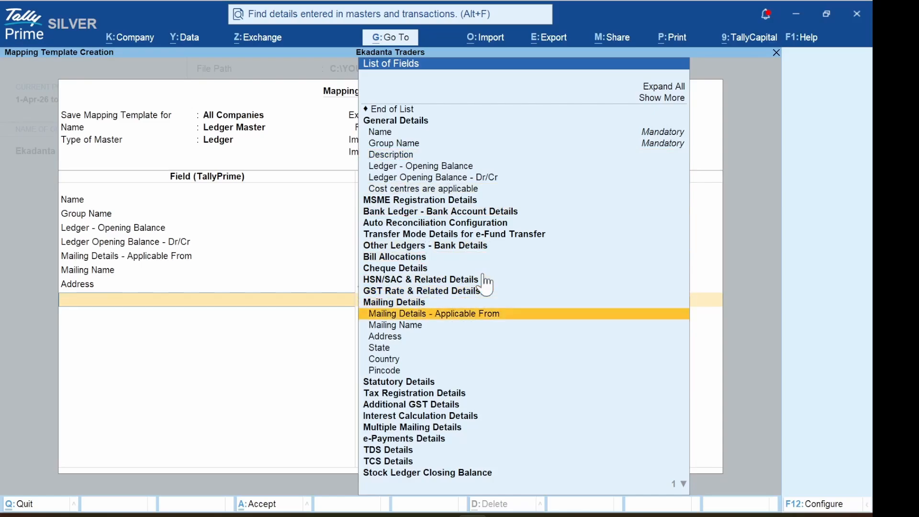
pyautogui.press('Return')
pyautogui.press('Down')
pyautogui.press('Down')
pyautogui.press('Down')
pyautogui.press('Down')
pyautogui.press('Down')
pyautogui.press('Down')
pyautogui.press('Down')
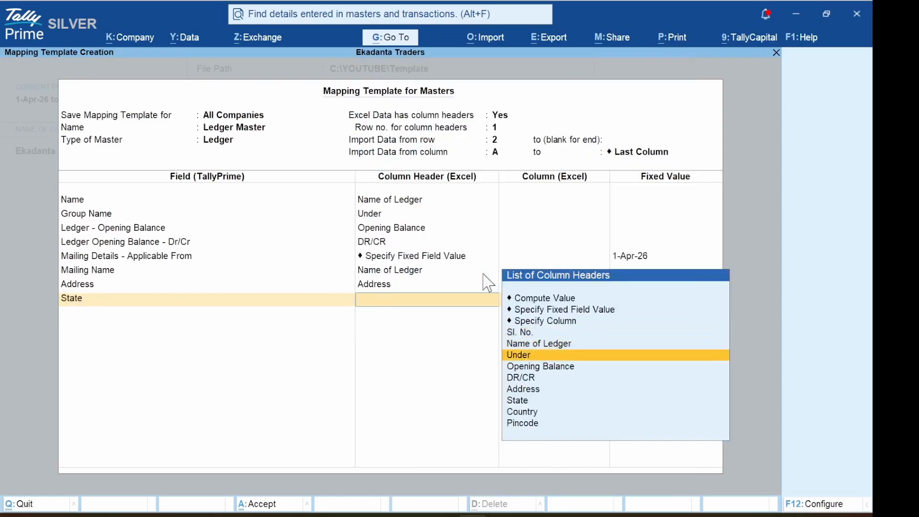
pyautogui.press('Up')
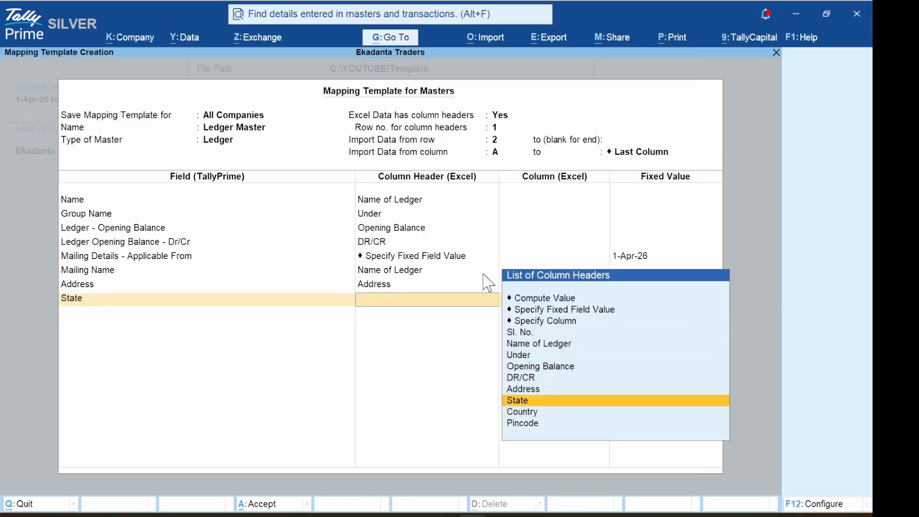
pyautogui.press('Return')
# - Map the Country field under Mailing Details to the Excel column header Country
pyautogui.press('Down')
pyautogui.press('Down')
pyautogui.press('Down')
pyautogui.press('Down')
pyautogui.press('Down')
pyautogui.press('Down')
pyautogui.press('Down')
pyautogui.press('Down')
pyautogui.press('Down')
pyautogui.press('Down')
pyautogui.press('Down')
pyautogui.press('Down')
pyautogui.press('Down')
pyautogui.press('Down')
pyautogui.press('Down')
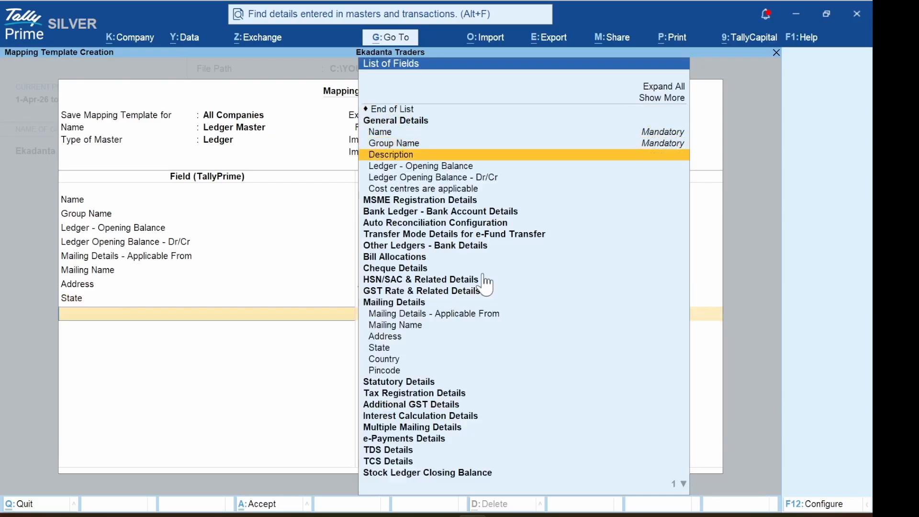
pyautogui.press('Down')
pyautogui.press('Down')
pyautogui.press('Down')
pyautogui.press('Down')
pyautogui.press('Down')
pyautogui.press('Down')
pyautogui.press('Down')
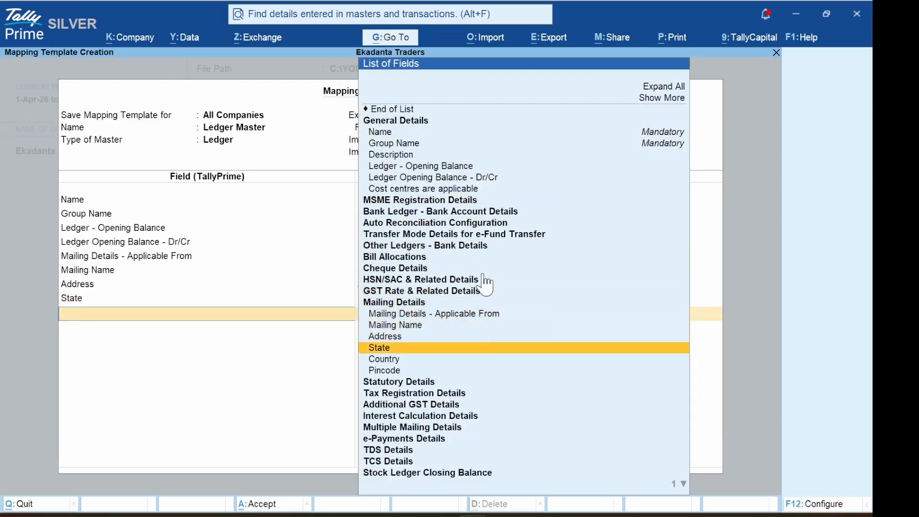
pyautogui.press('Return')
pyautogui.press('Down')
pyautogui.press('Down')
pyautogui.press('Down')
pyautogui.press('Down')
pyautogui.press('Down')
pyautogui.press('Down')
pyautogui.press('Down')
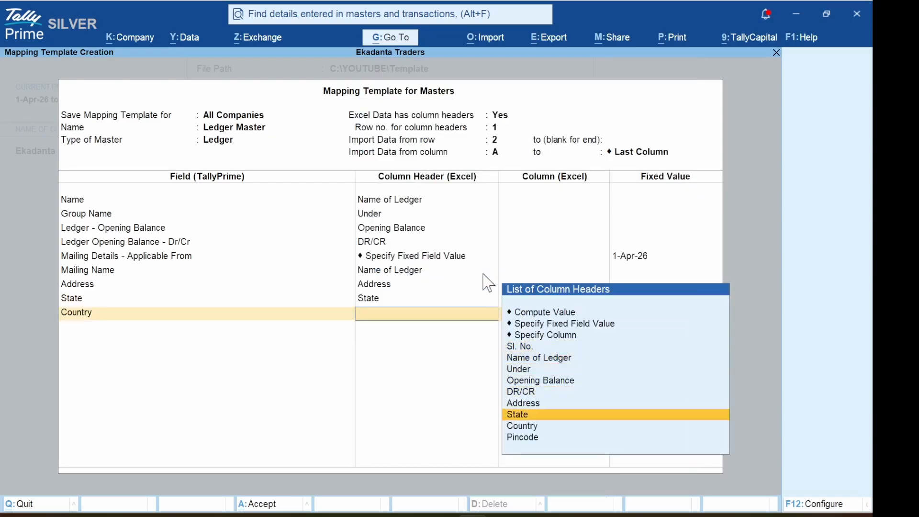
pyautogui.press('Return')
# - Map the Pincode field under Mailing Details to the Excel column header Pincode
pyautogui.press('Down')
pyautogui.press('Down')
pyautogui.press('Down')
pyautogui.press('Down')
pyautogui.press('Down')
pyautogui.press('Down')
pyautogui.press('Down')
pyautogui.press('Down')
pyautogui.press('Down')
pyautogui.press('Down')
pyautogui.press('Down')
pyautogui.press('Down')
pyautogui.press('Down')
pyautogui.press('Down')
pyautogui.press('Down')
pyautogui.press('Down')
pyautogui.press('Down')
pyautogui.press('Down')
pyautogui.press('Down')
pyautogui.press('Down')
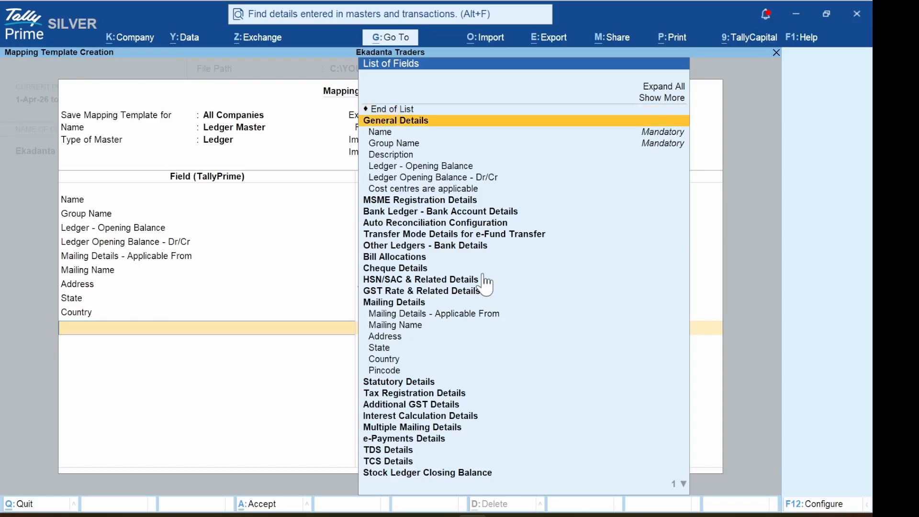
pyautogui.press('Return')
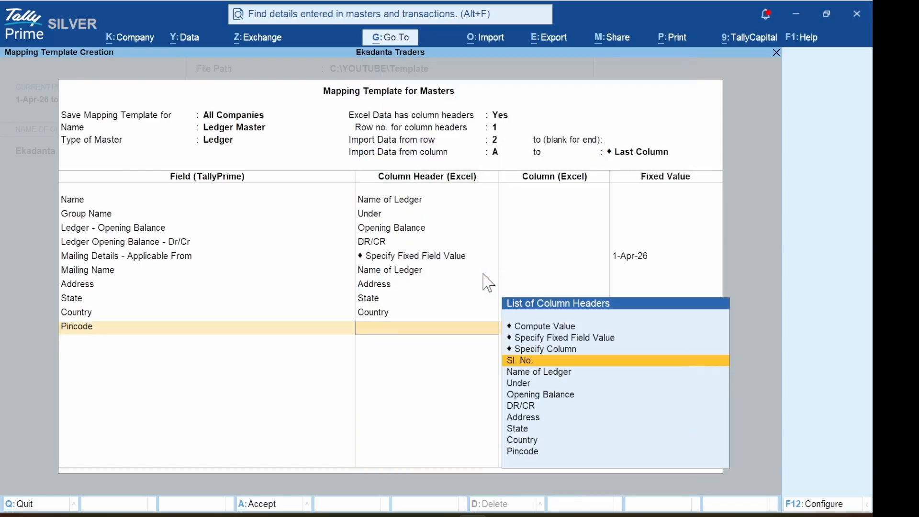
pyautogui.press('Down')
pyautogui.press('Down')
pyautogui.press('Down')
pyautogui.press('Down')
pyautogui.press('Down')
pyautogui.press('Down')
pyautogui.press('Down')
pyautogui.press('Down')
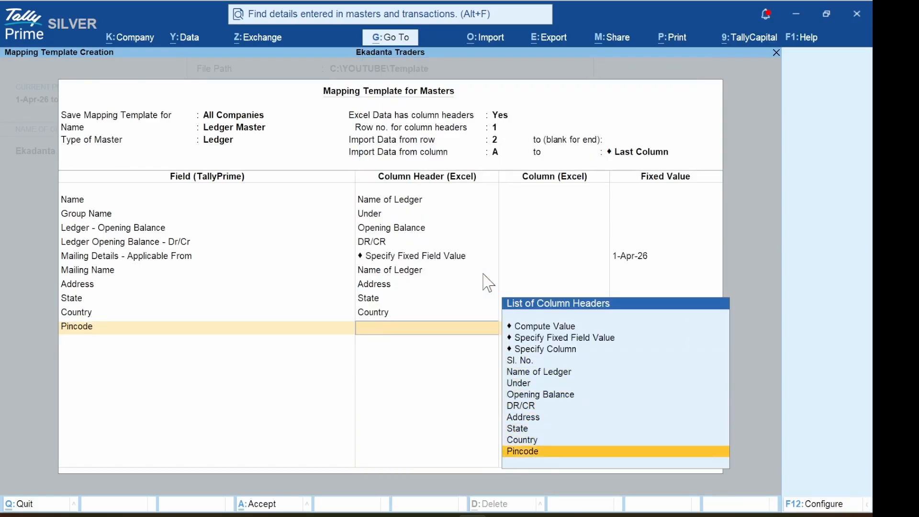
pyautogui.press('Return')
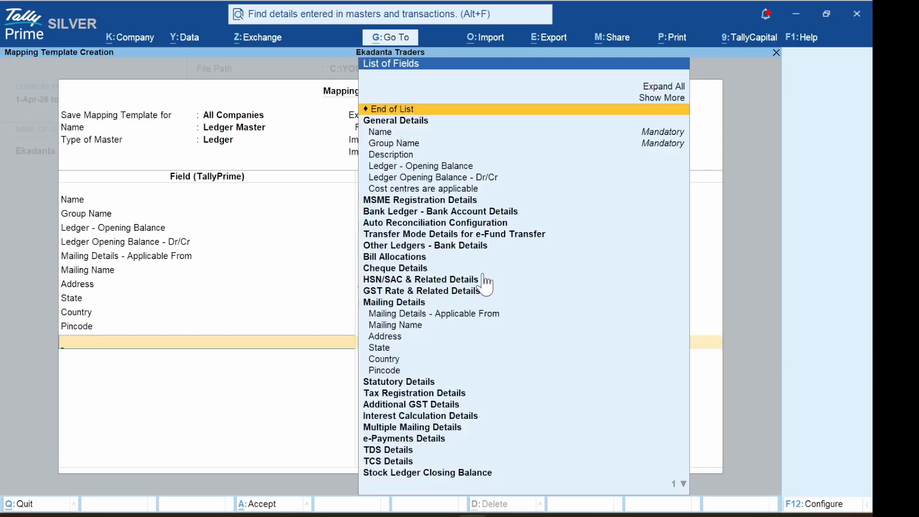
# - Check the column headers in the MASTER LEDGER TEMPLATE workbook in Excel, return to TallyPrime, and end the field list to save the Ledger Master mapping template
pyautogui.moveTo(502, 516)
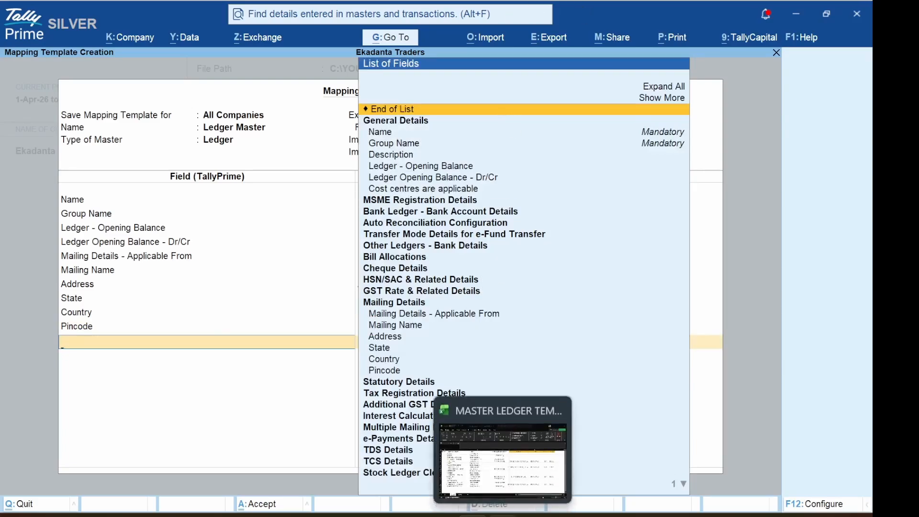
pyautogui.click(500, 481)
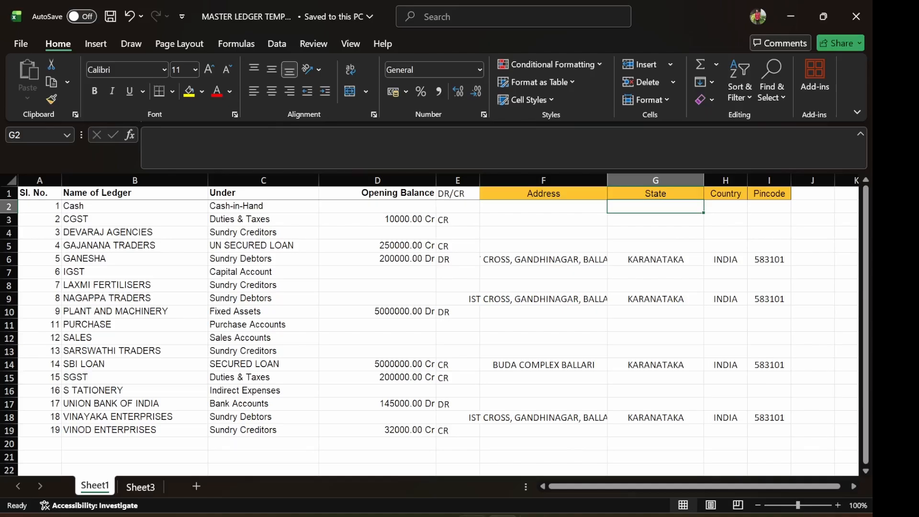
pyautogui.moveTo(472, 515)
pyautogui.click(443, 468)
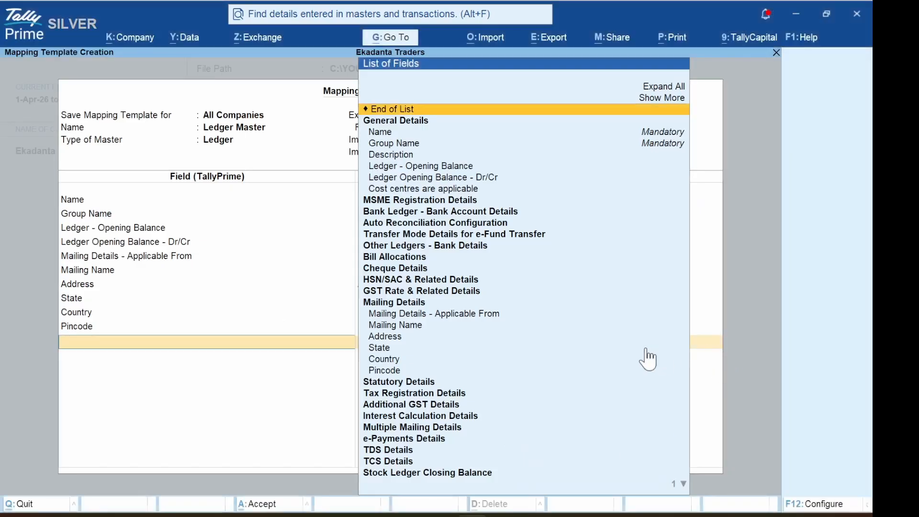
pyautogui.press('Return')
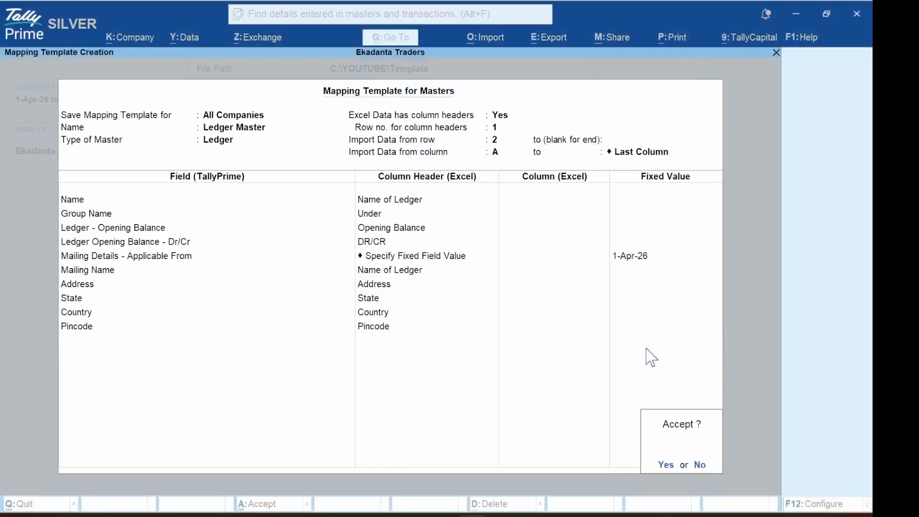
pyautogui.press('Return')
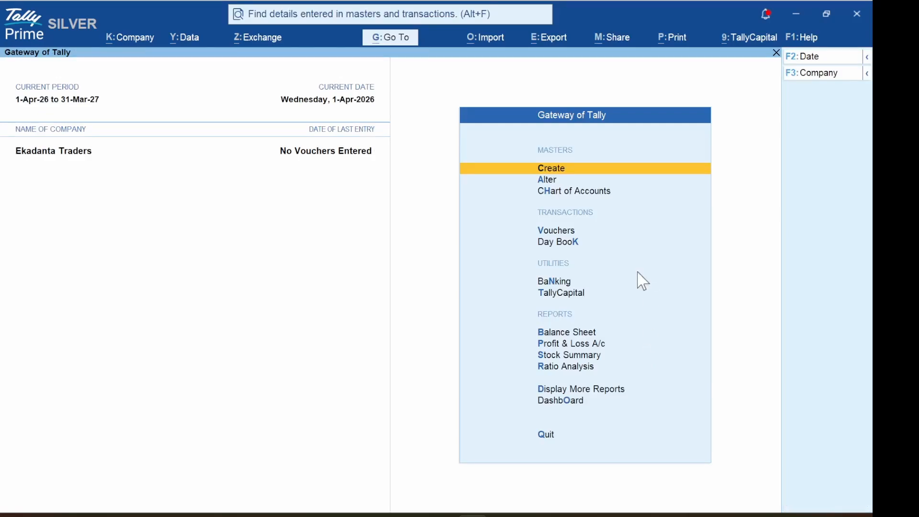
# - Start a new import of masters with Excel (Spreadsheet) as the file format
pyautogui.click(484, 48)
pyautogui.click(492, 82)
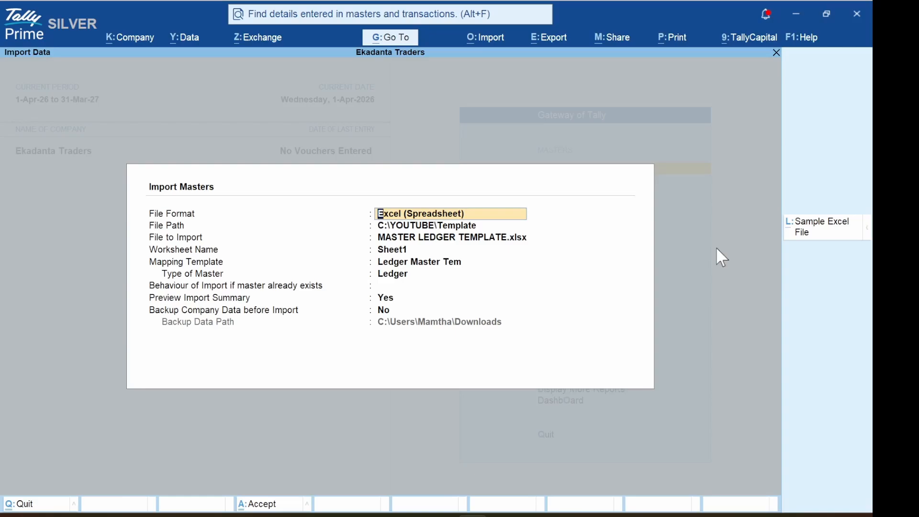
pyautogui.press('Return')
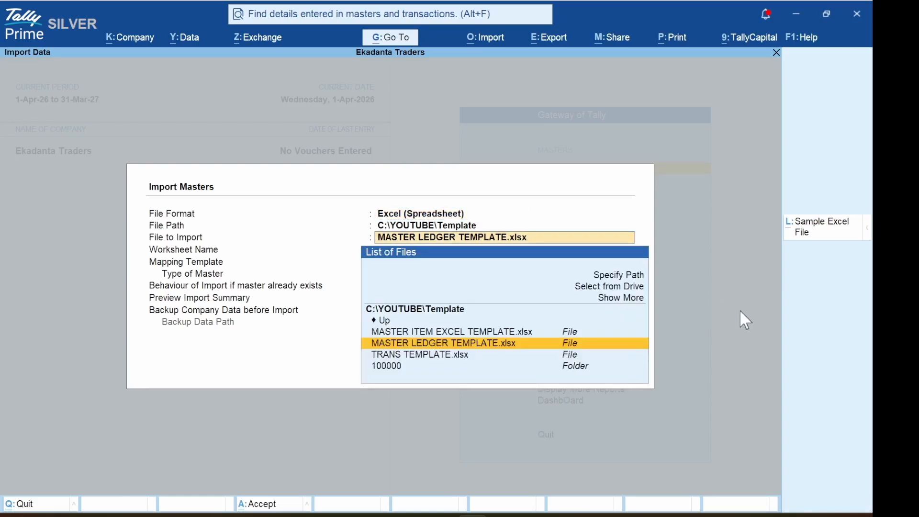
# - Check the Template folder in File Explorer, return to TallyPrime, and set MASTER LEDGER TEMPLATE.xlsx with worksheet Sheet1 as the import source
pyautogui.click(263, 516)
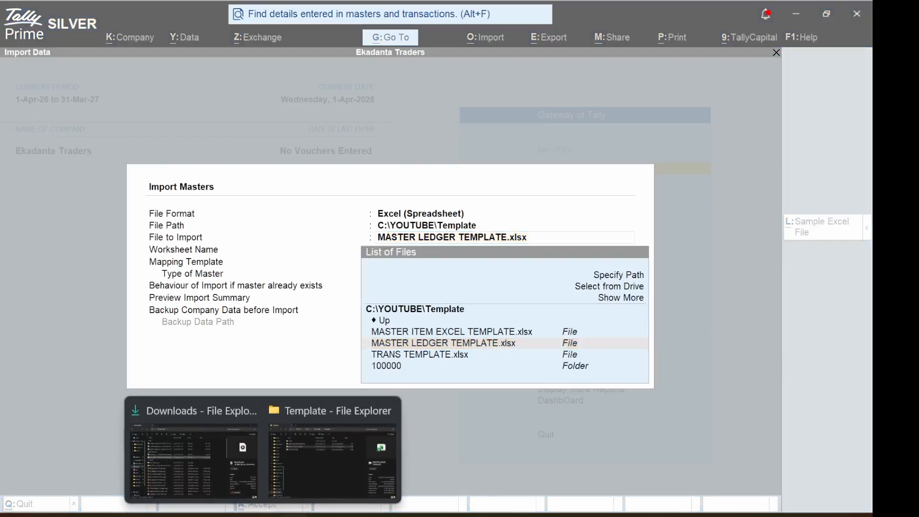
pyautogui.click(314, 503)
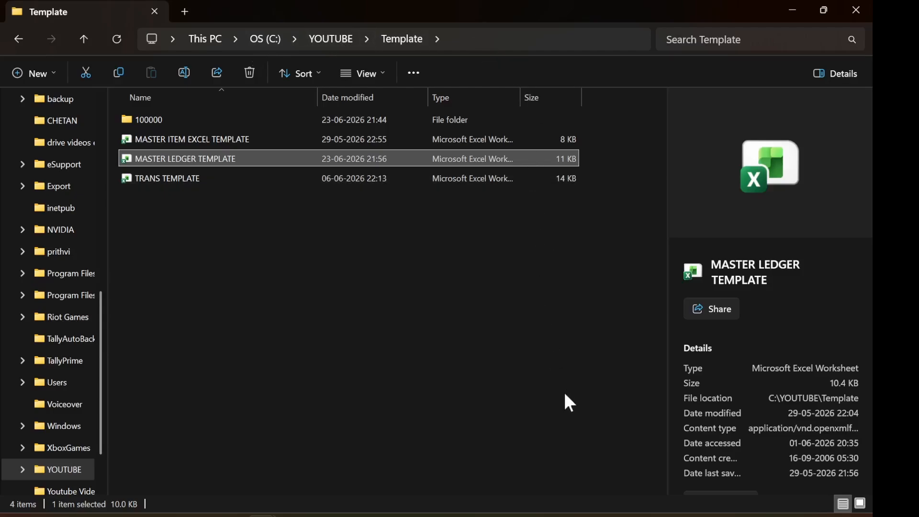
pyautogui.click(472, 516)
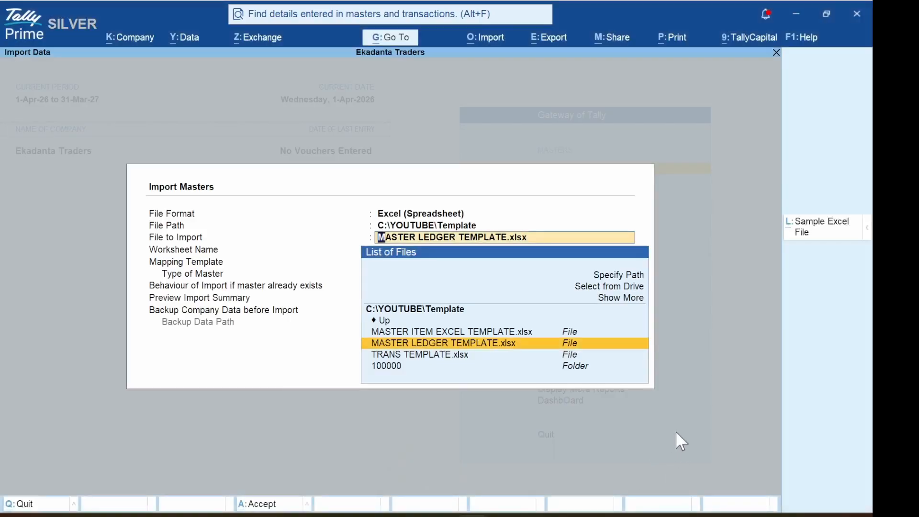
pyautogui.press('Return')
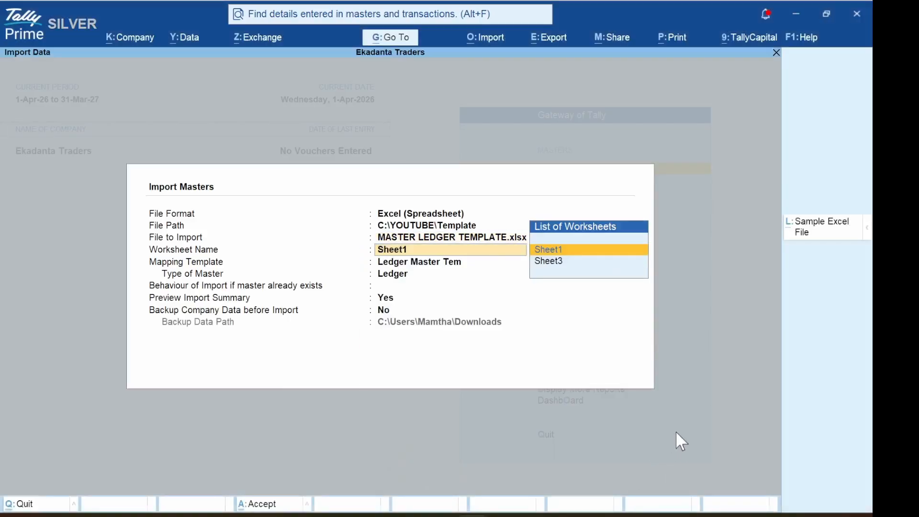
pyautogui.press('Return')
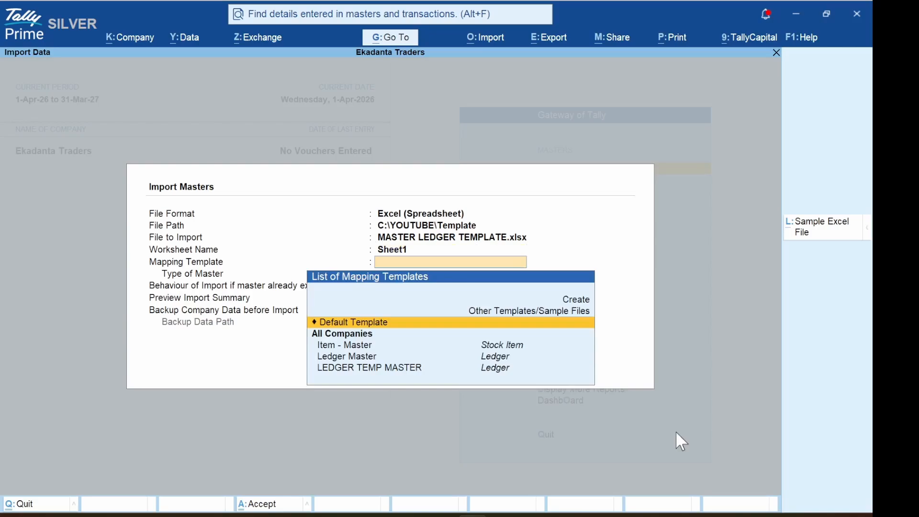
# - Set the mapping template for the masters import to Ledger Master from the All Companies templates
pyautogui.press('Down')
pyautogui.press('Down')
pyautogui.press('Down')
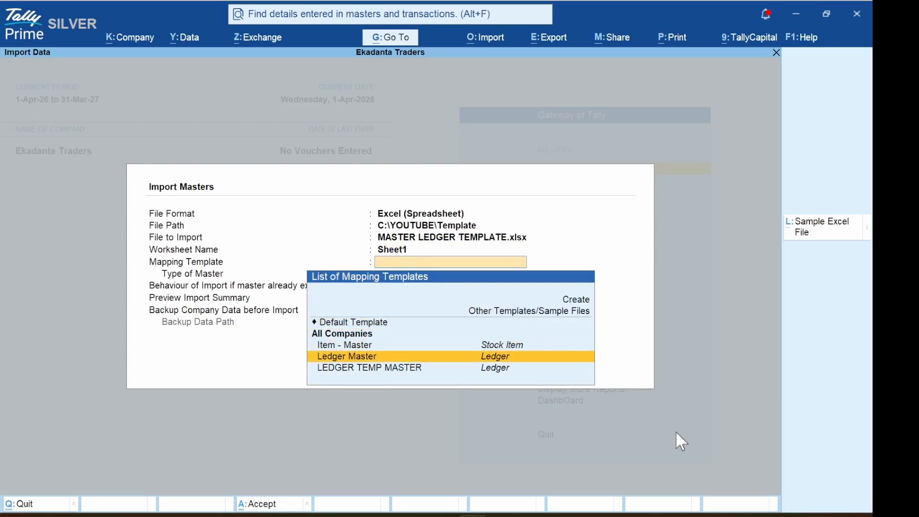
pyautogui.press('Return')
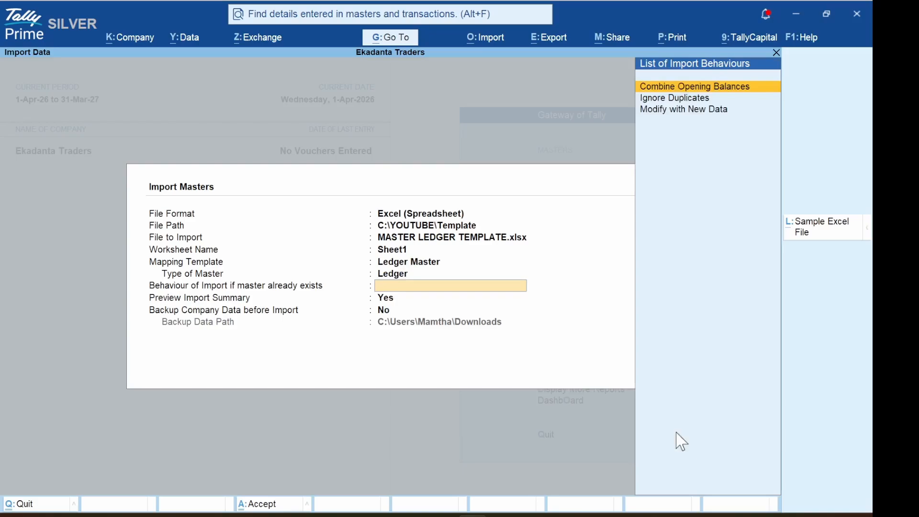
# - Set existing masters to Modify with New Data, keep the import preview without a backup, and import the ledger masters
pyautogui.press('Down')
pyautogui.press('Down')
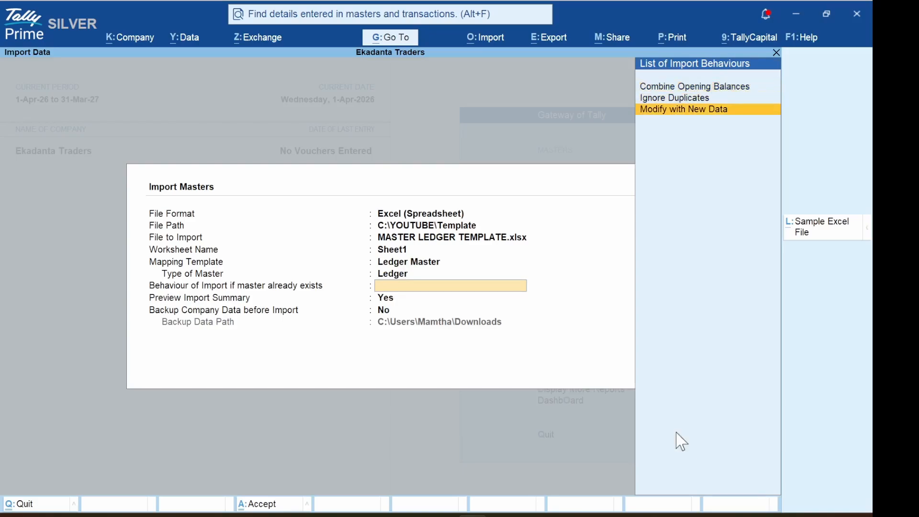
pyautogui.press('Return')
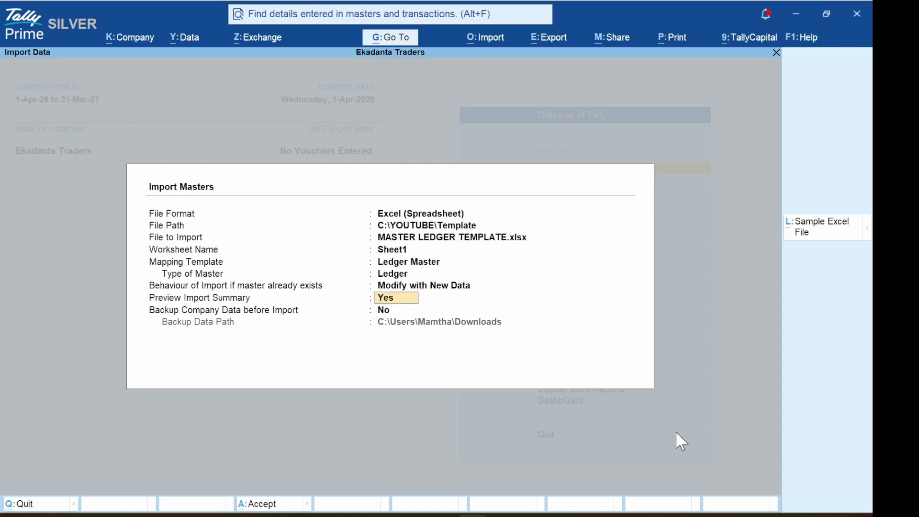
pyautogui.press('Return')
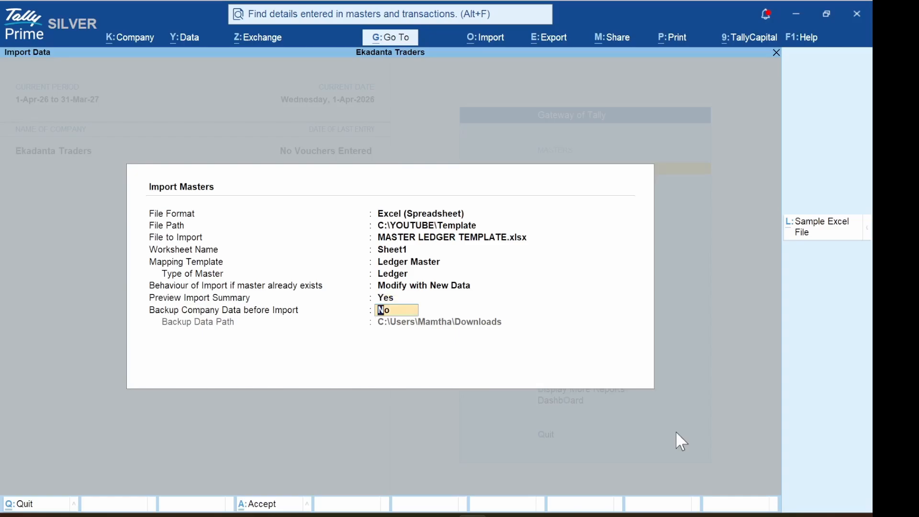
pyautogui.press('Return')
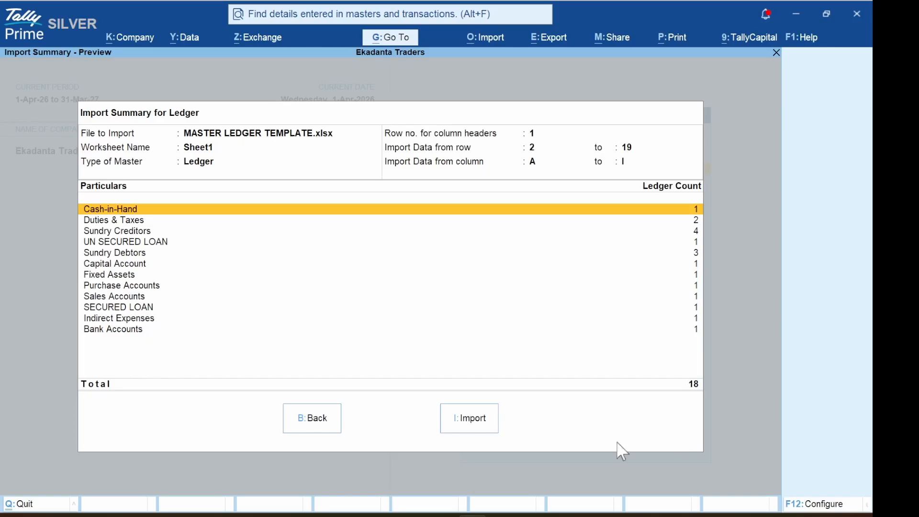
pyautogui.click(469, 420)
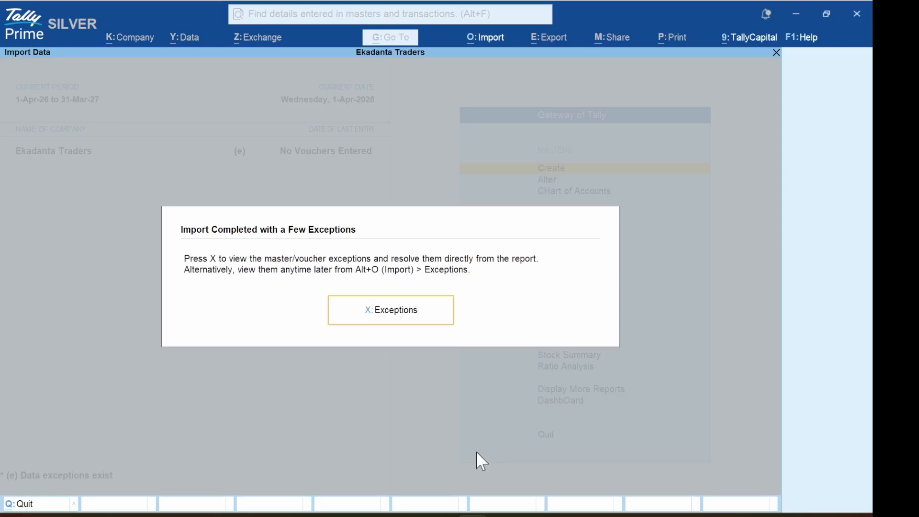
# - Open the import exceptions and drill down through the missing referenced masters to the list of missing groups
pyautogui.click(393, 321)
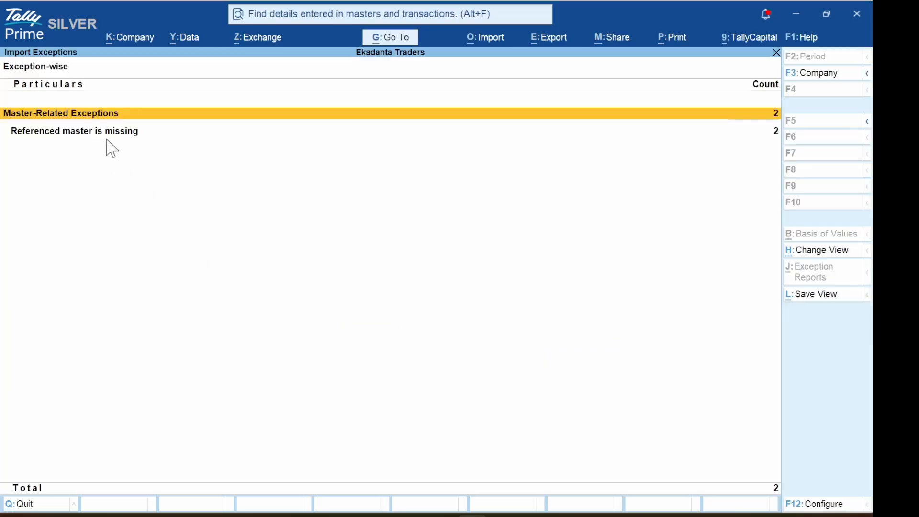
pyautogui.click(126, 132)
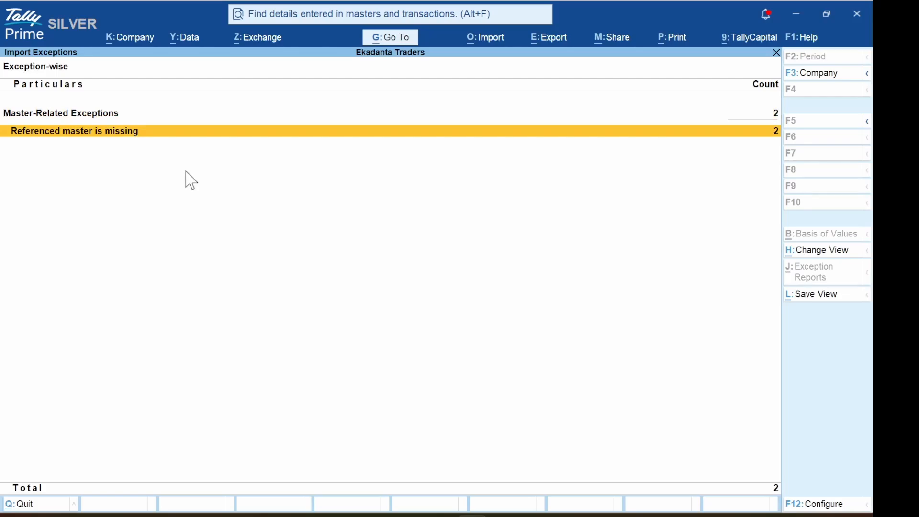
pyautogui.press('Return')
pyautogui.press('Return')
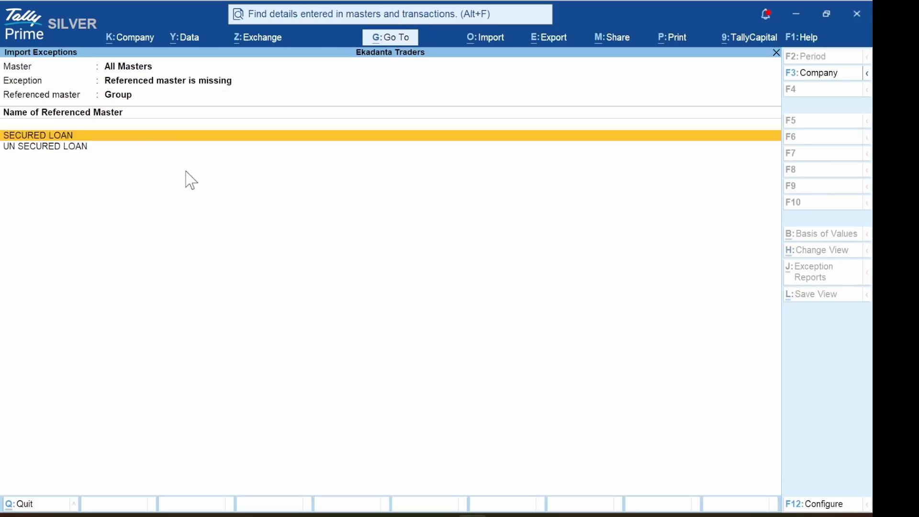
# - Create the missing group SECURED LOAN under Secured Loans from the exceptions list
pyautogui.press('Return')
pyautogui.press('Return')
pyautogui.press('Return')
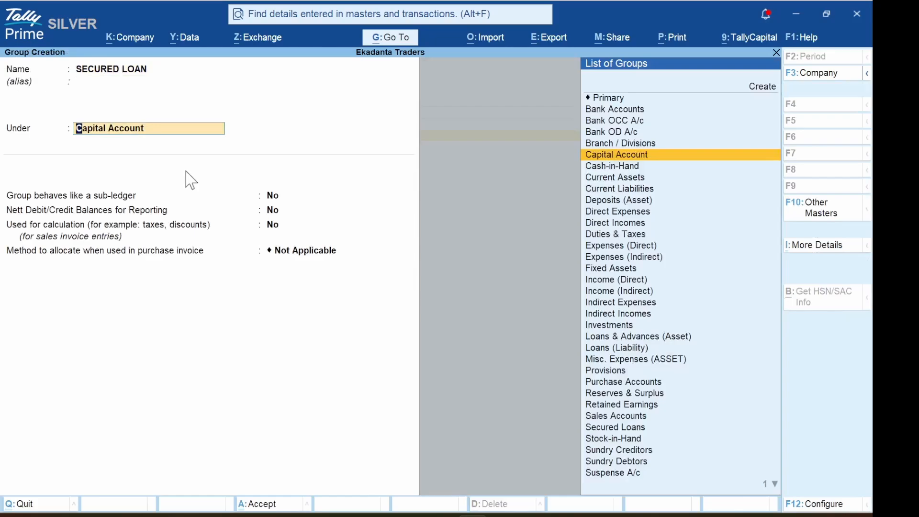
pyautogui.write('Secu')
pyautogui.press('Return')
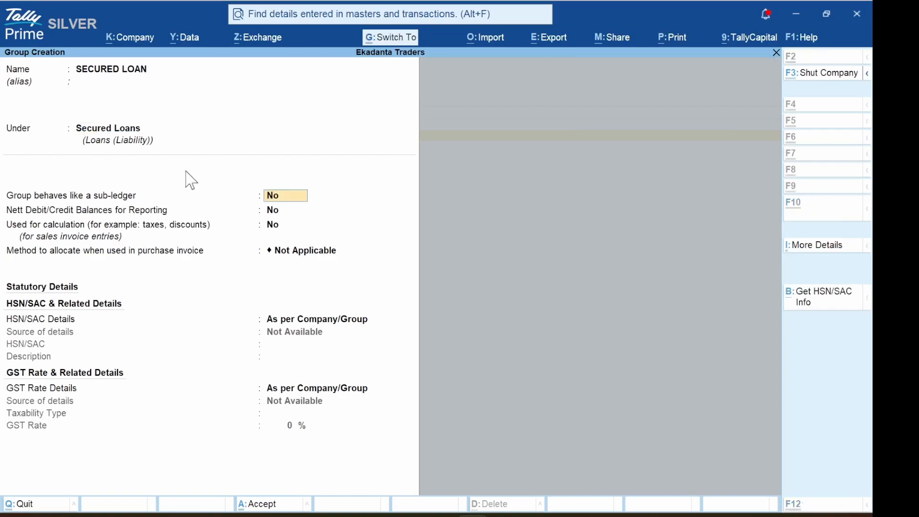
pyautogui.hotkey('ctrl', 'a')
# - Create the missing group UN SECURED LOAN under Unsecured Loans and return to the Gateway of Tally
pyautogui.press('Return')
pyautogui.press('Return')
pyautogui.press('Return')
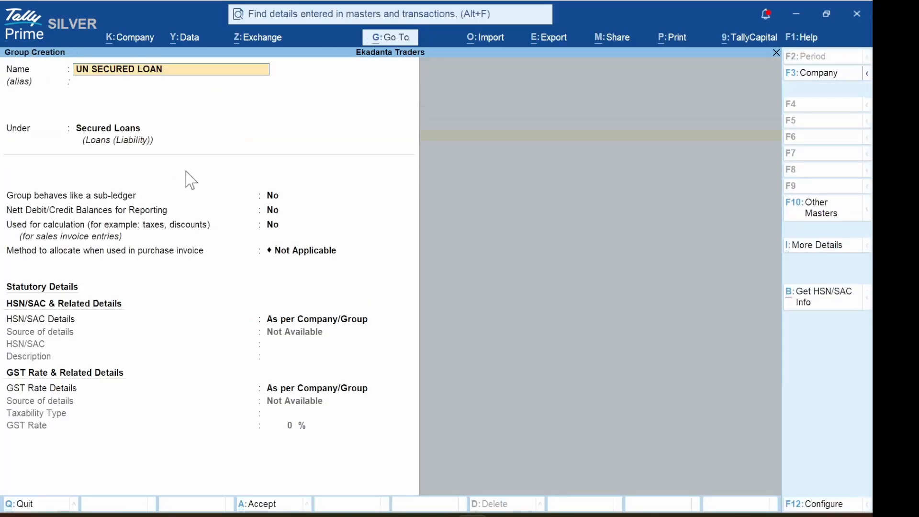
pyautogui.write('Unse')
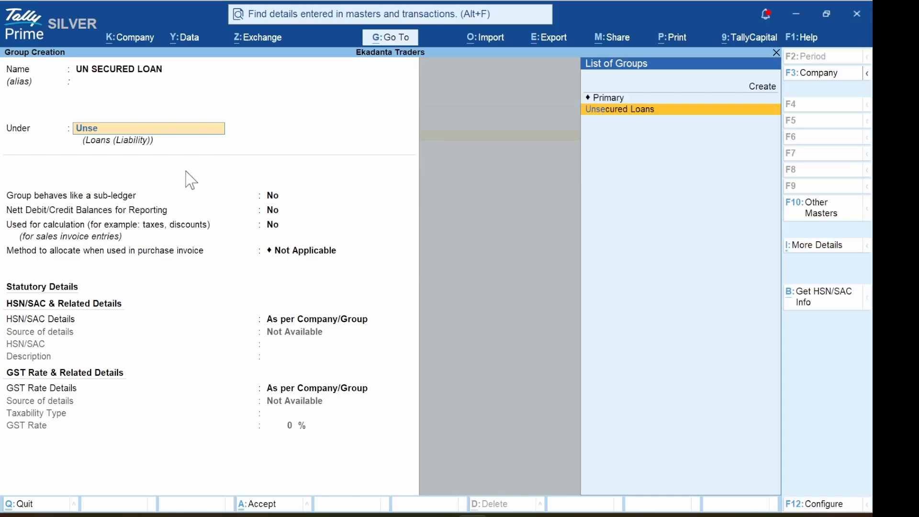
pyautogui.press('Return')
pyautogui.hotkey('ctrl', 'a')
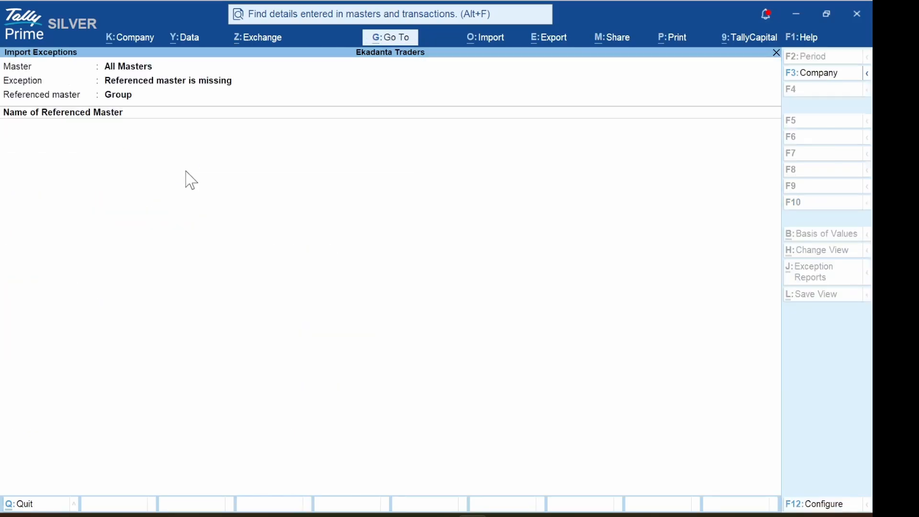
pyautogui.press('Escape')
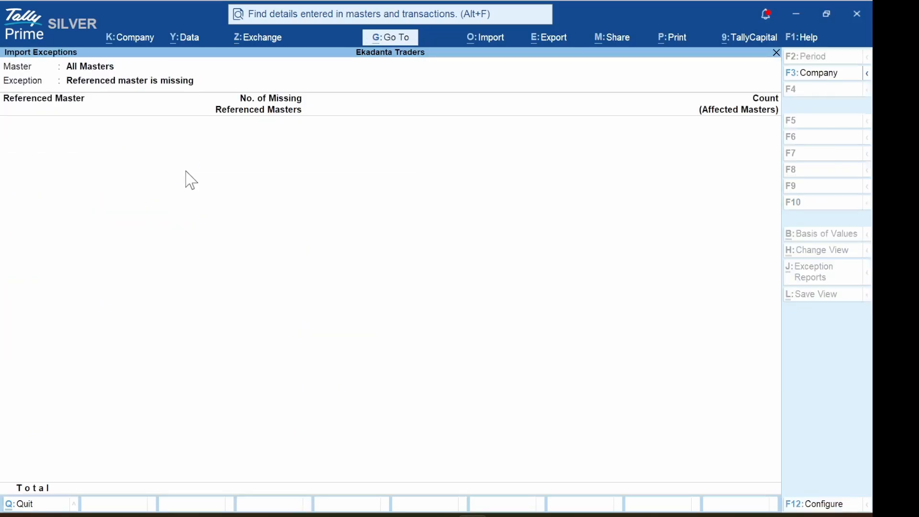
pyautogui.press('Escape')
pyautogui.press('Escape')
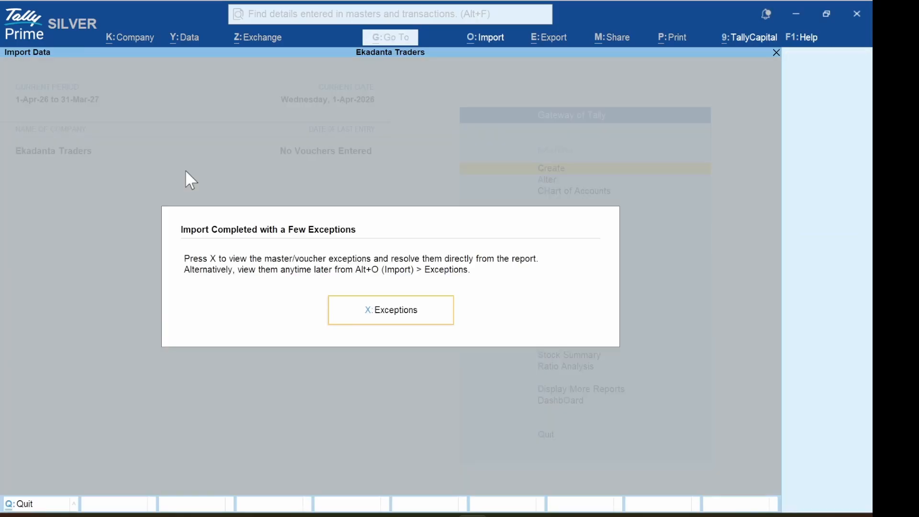
pyautogui.press('Escape')
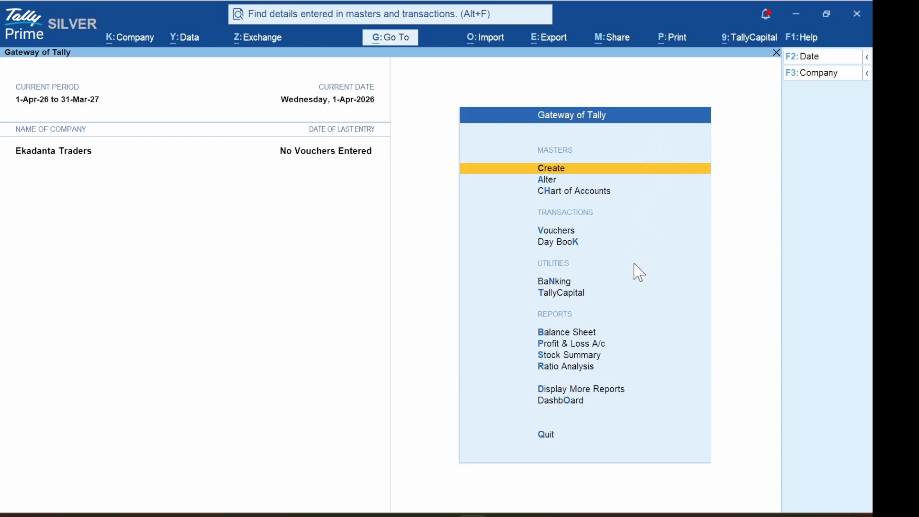
# - Review the imported ledgers of Ekadanta Traders in the Chart of Accounts, in both group view and ledger view
pyautogui.click(595, 199)
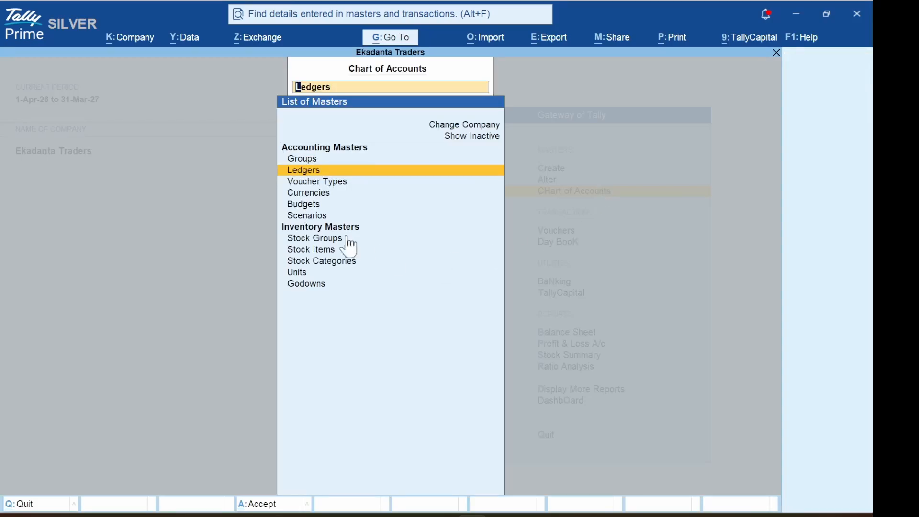
pyautogui.press('Return')
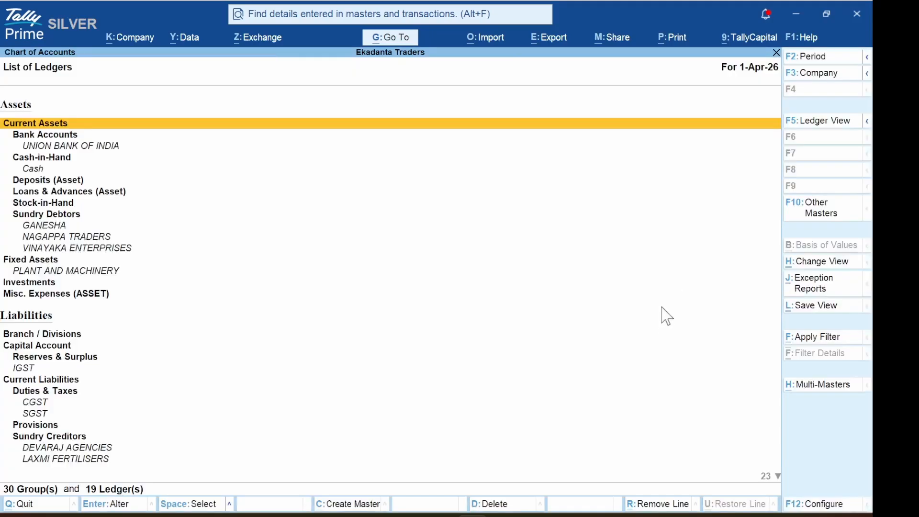
pyautogui.click(820, 126)
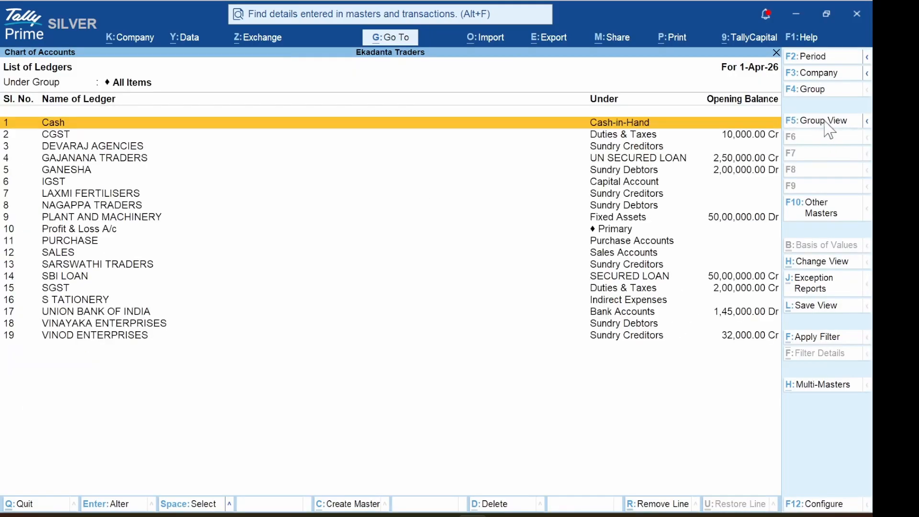
pyautogui.click(819, 126)
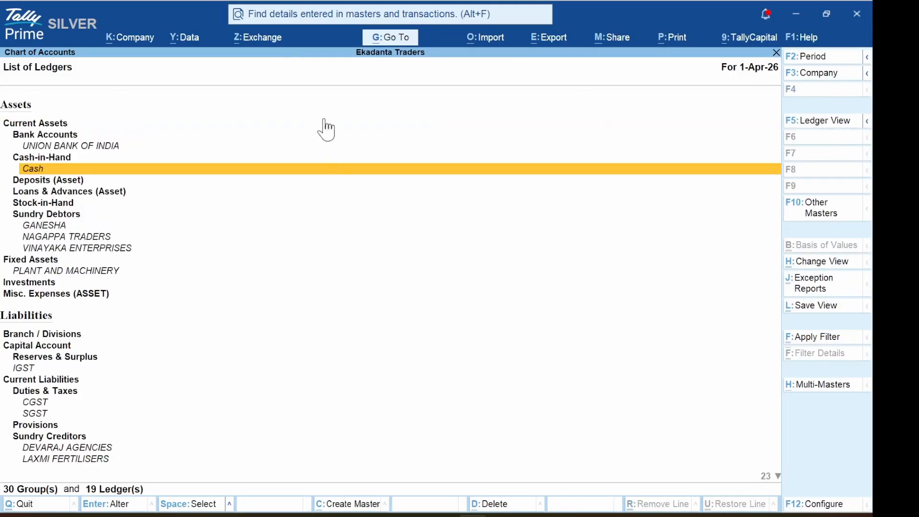
pyautogui.click(836, 124)
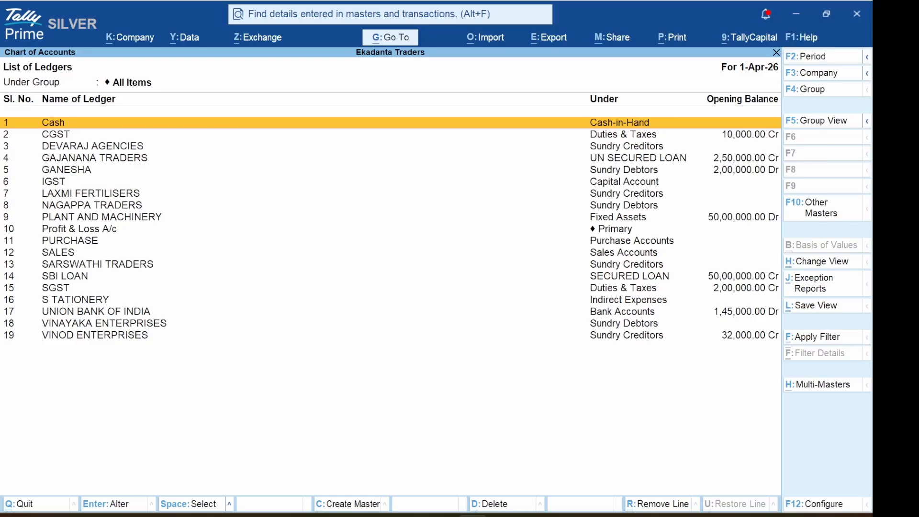
pyautogui.press('Escape')
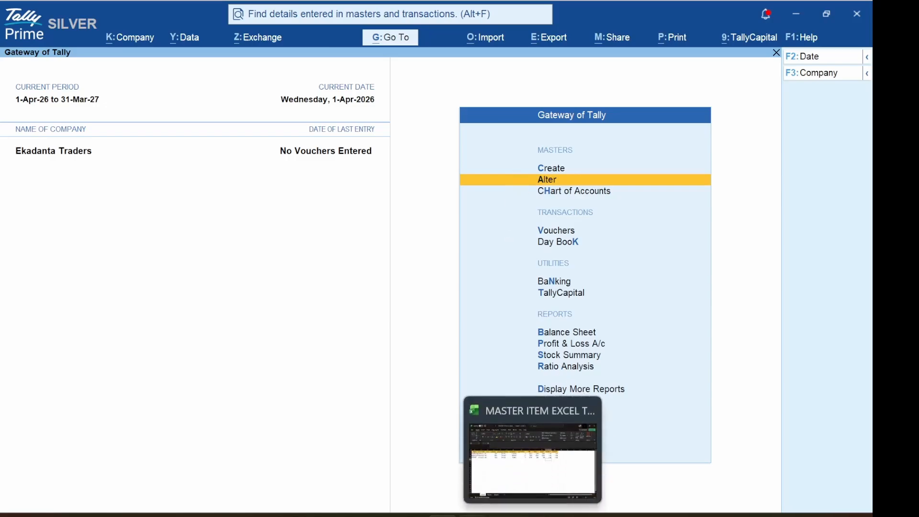
# - Switch to the MASTER ITEM workbook in Excel and widen columns A, B, E and F on Sheet1
pyautogui.moveTo(533, 515)
pyautogui.click(544, 487)
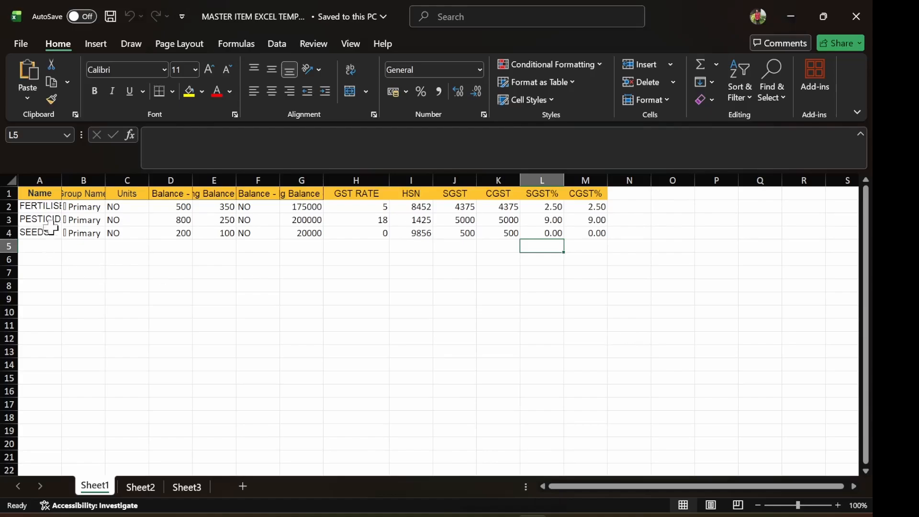
pyautogui.doubleClick(61, 181)
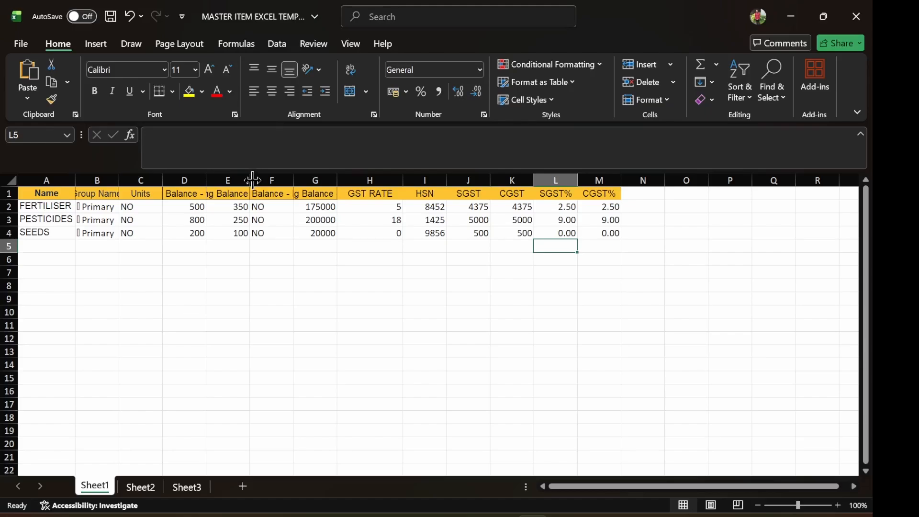
pyautogui.moveTo(253, 180); pyautogui.dragTo(313, 180)
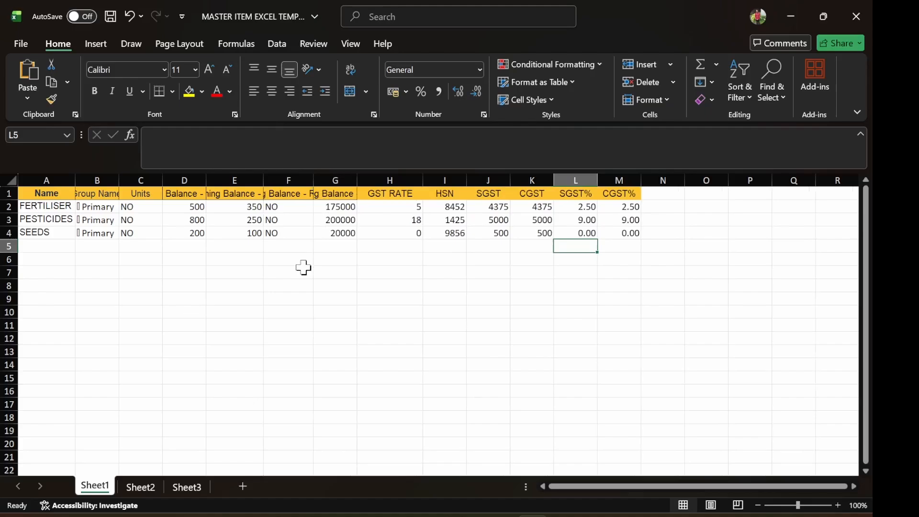
pyautogui.moveTo(119, 181); pyautogui.dragTo(130, 186)
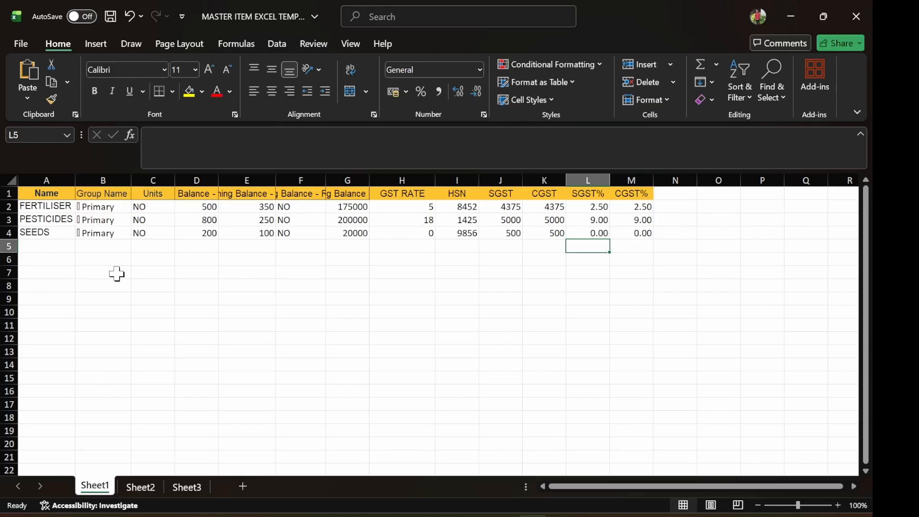
# - Switch to the TallyPrime window of EKADANTA TRADERS (TEMPLATE) and leave the open FERTILISER stock item alteration
pyautogui.moveTo(562, 515)
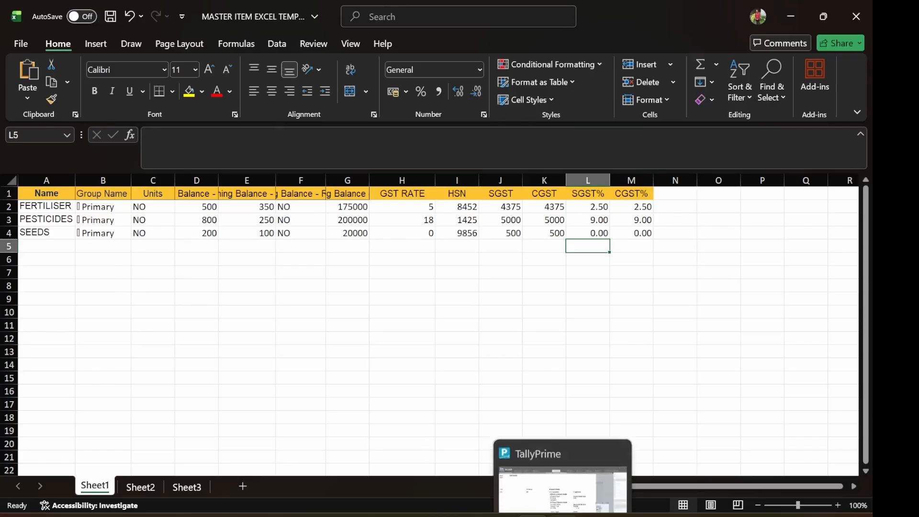
pyautogui.click(562, 483)
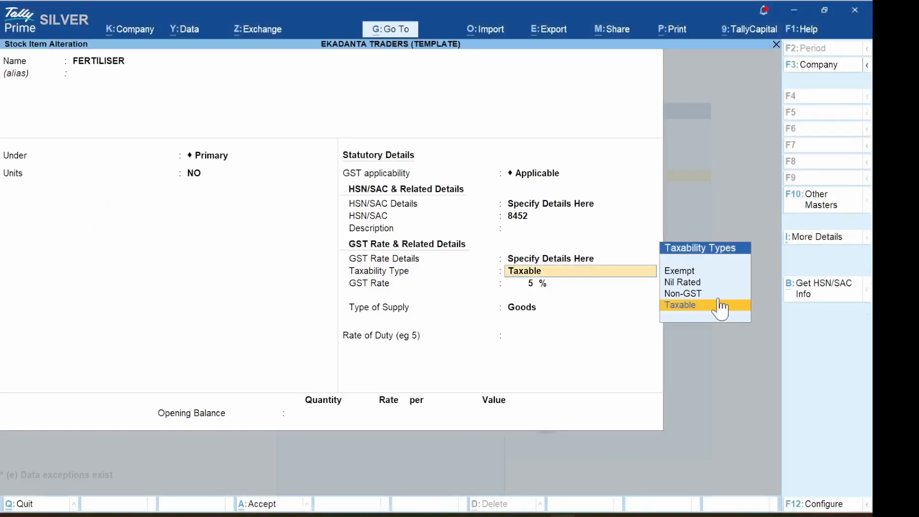
pyautogui.press('Escape')
pyautogui.press('Escape')
pyautogui.press('Escape')
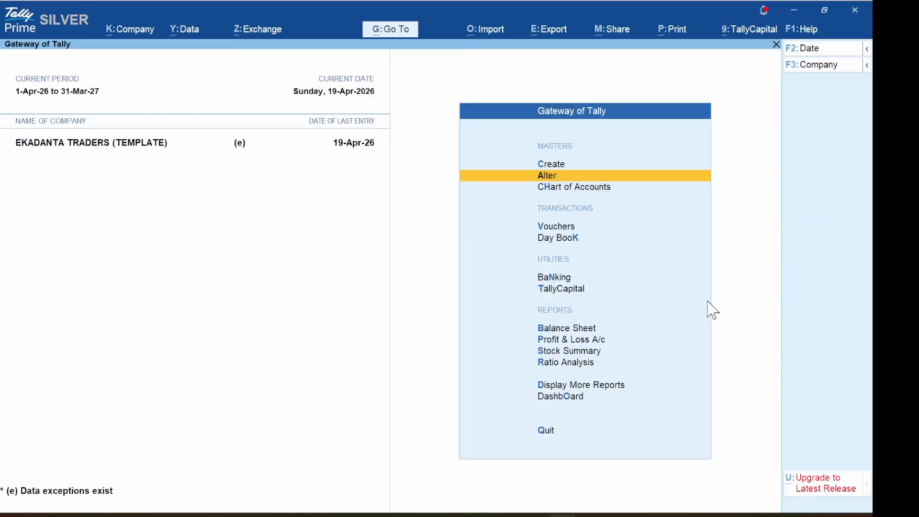
# - Examine the FERTILISER stock item's HSN and GST details in its alteration screen, and return to the Gateway of Tally
pyautogui.press('Down')
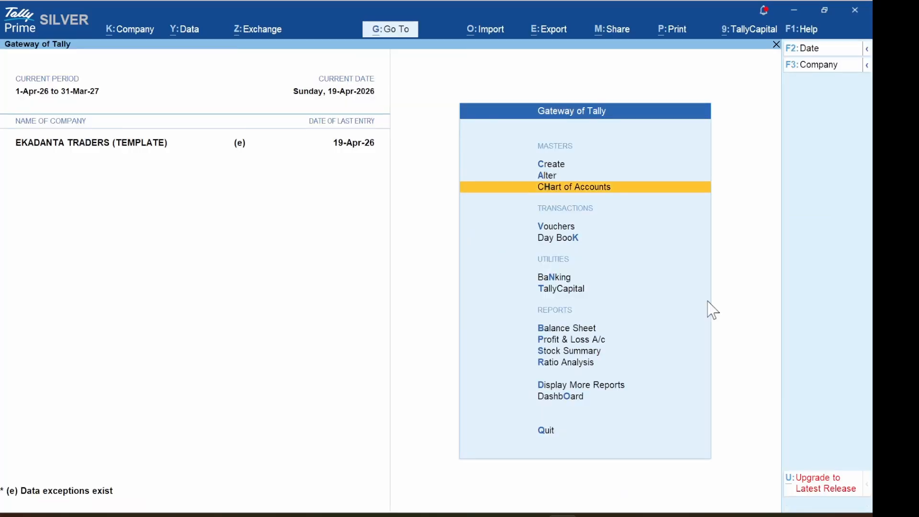
pyautogui.press('Up')
pyautogui.press('Return')
pyautogui.press('Down')
pyautogui.press('Down')
pyautogui.press('Down')
pyautogui.press('Down')
pyautogui.press('Down')
pyautogui.press('Down')
pyautogui.press('Down')
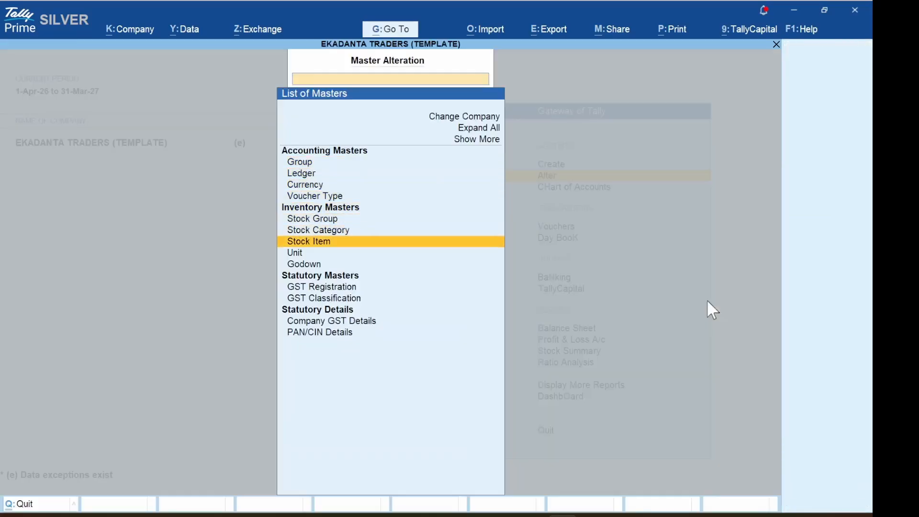
pyautogui.press('Return')
pyautogui.press('Down')
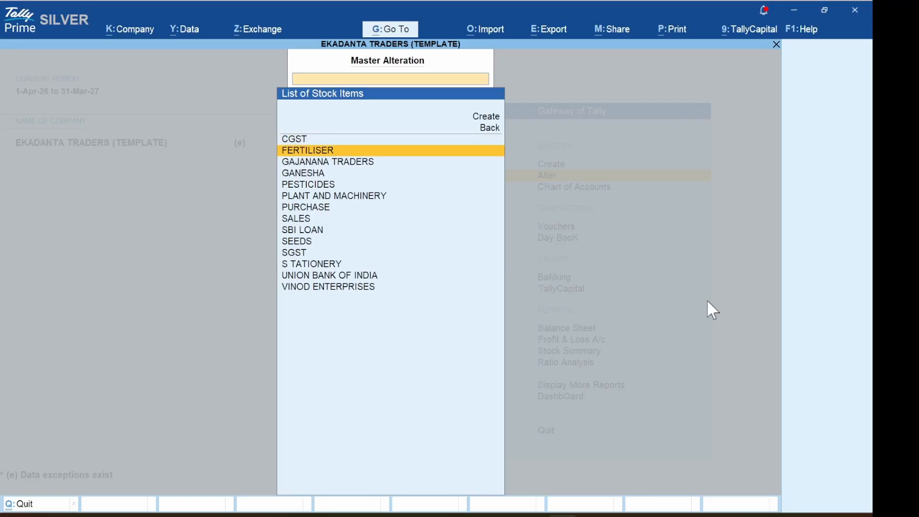
pyautogui.press('Return')
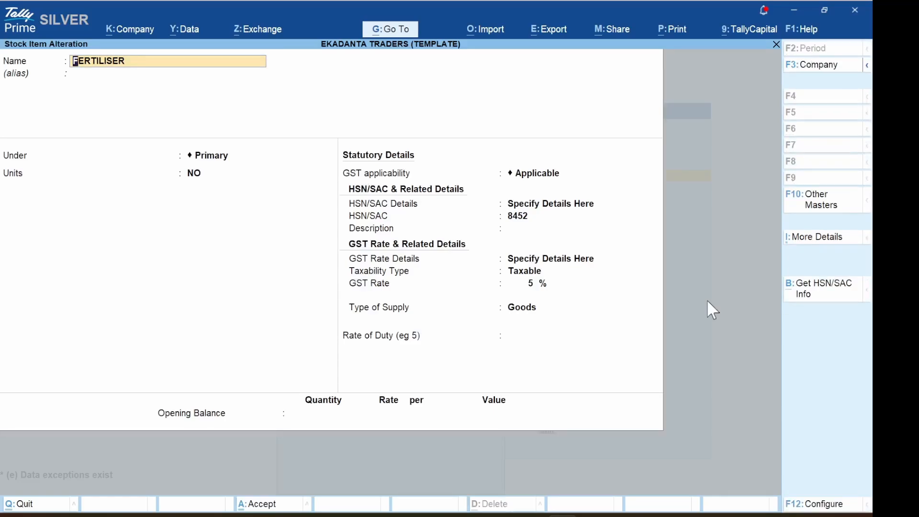
pyautogui.press('Escape')
pyautogui.press('Escape')
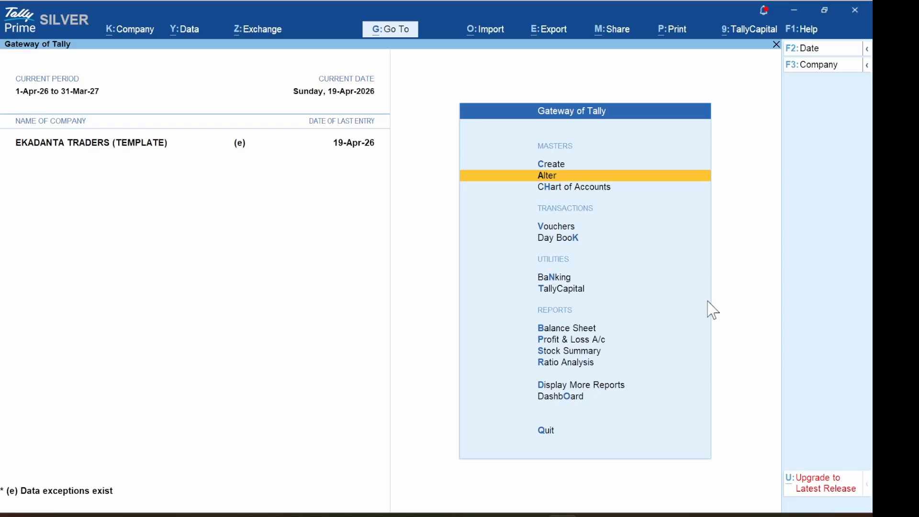
# - Switch to the MASTER ITEM workbook in Excel and widen the Opening Balance - Rate column (E) on Sheet1 to about 20.27
pyautogui.press('Down')
pyautogui.press('Return')
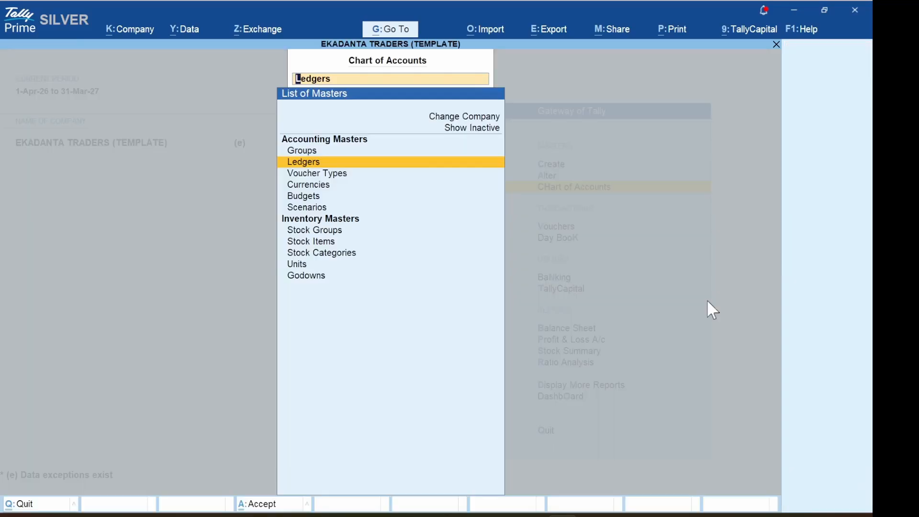
pyautogui.click(472, 516)
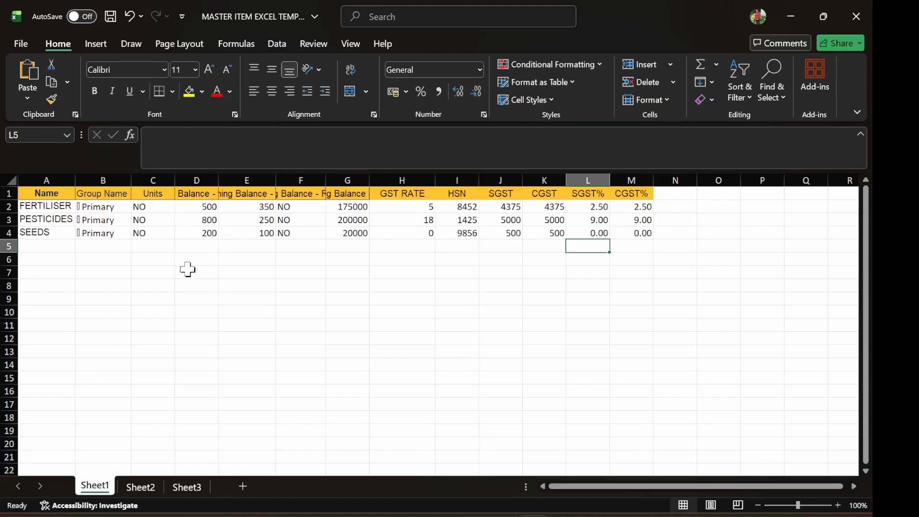
pyautogui.moveTo(275, 177); pyautogui.dragTo(300, 177)
pyautogui.click(329, 176)
pyautogui.hscroll(1, 329, 174)
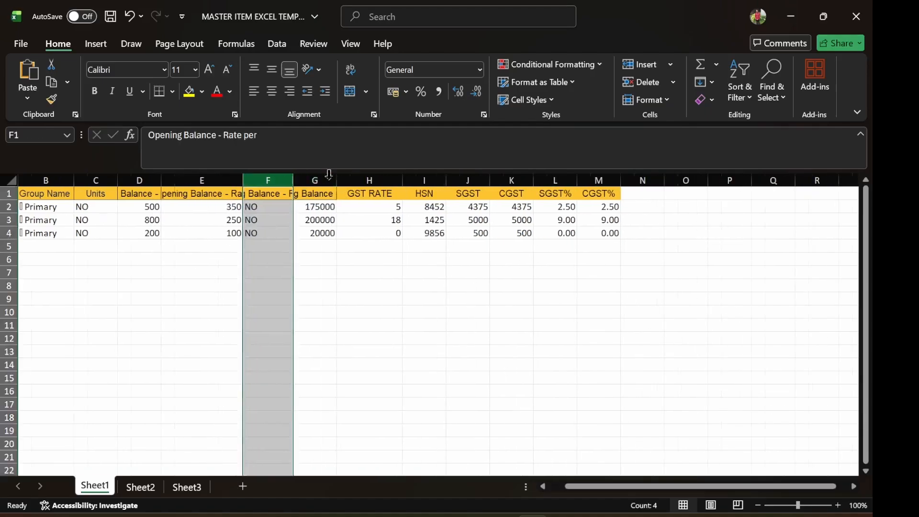
pyautogui.click(329, 175)
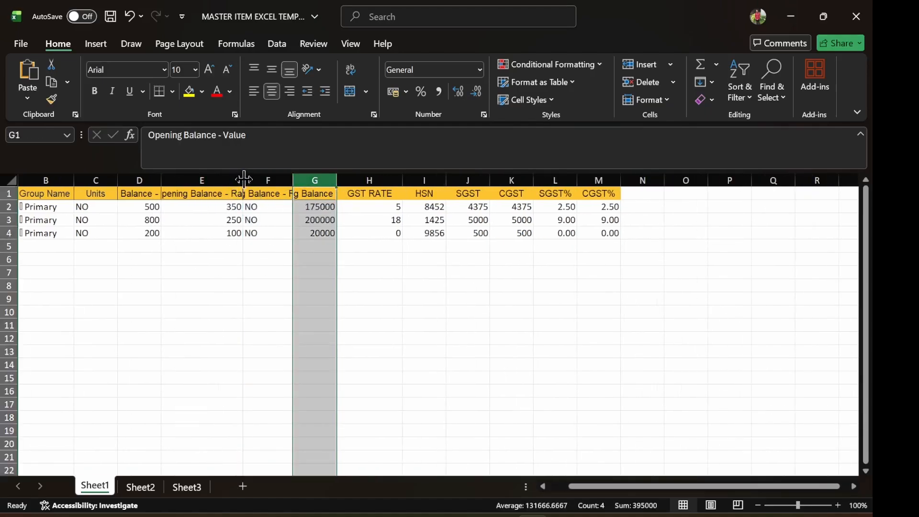
pyautogui.moveTo(244, 178); pyautogui.dragTo(266, 178)
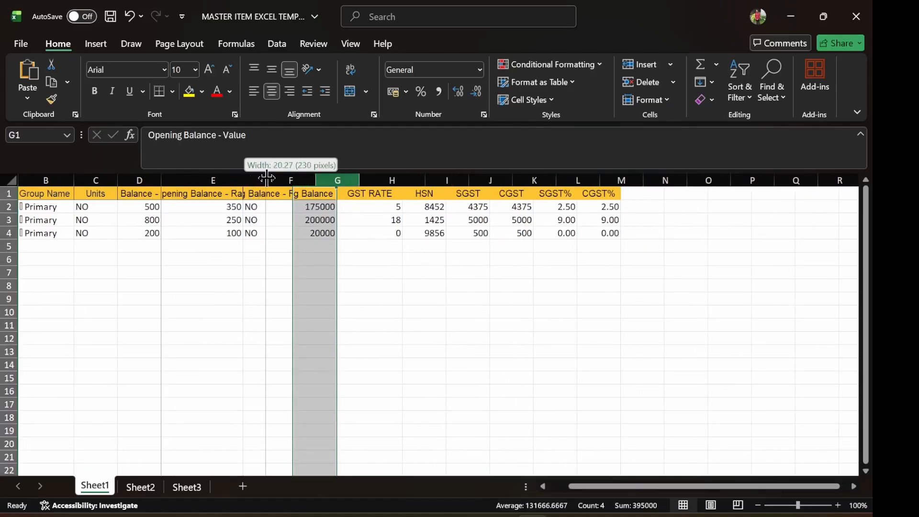
# - Autofit the four Opening Balance columns, D to G, to show their full headers
pyautogui.click(148, 193)
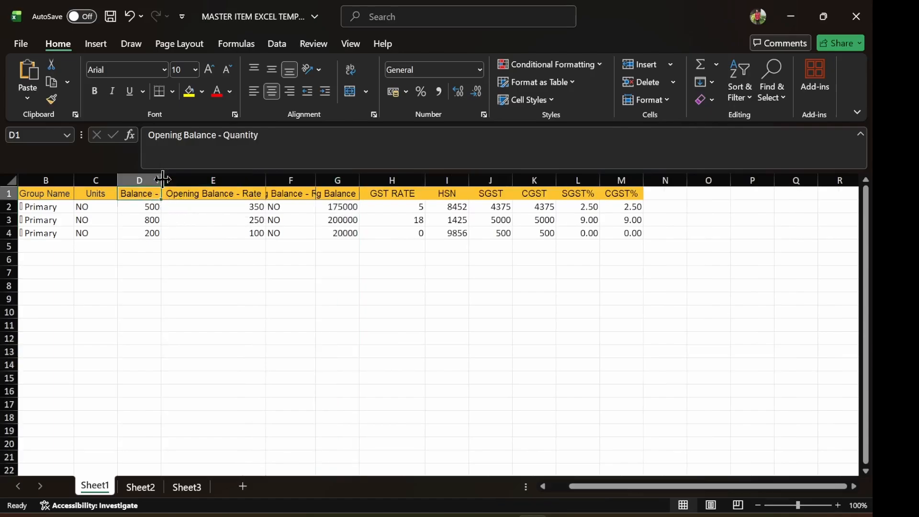
pyautogui.doubleClick(163, 178)
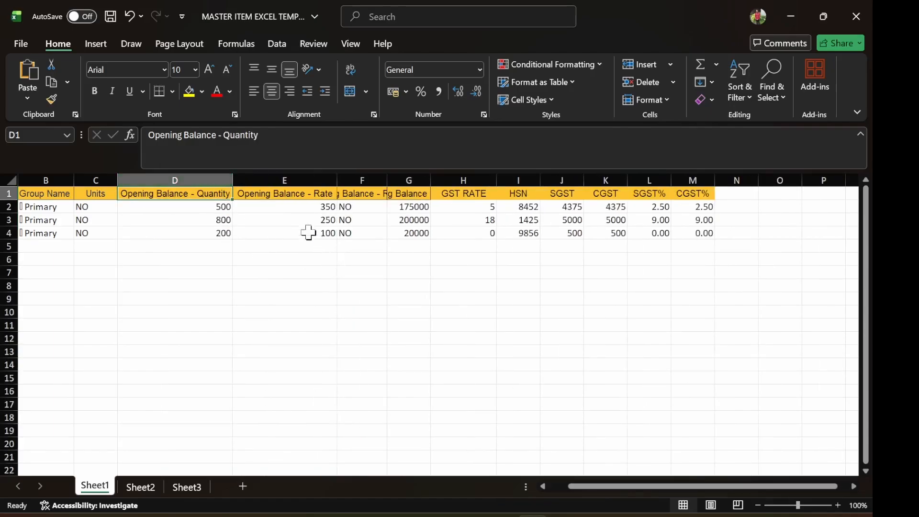
pyautogui.doubleClick(337, 181)
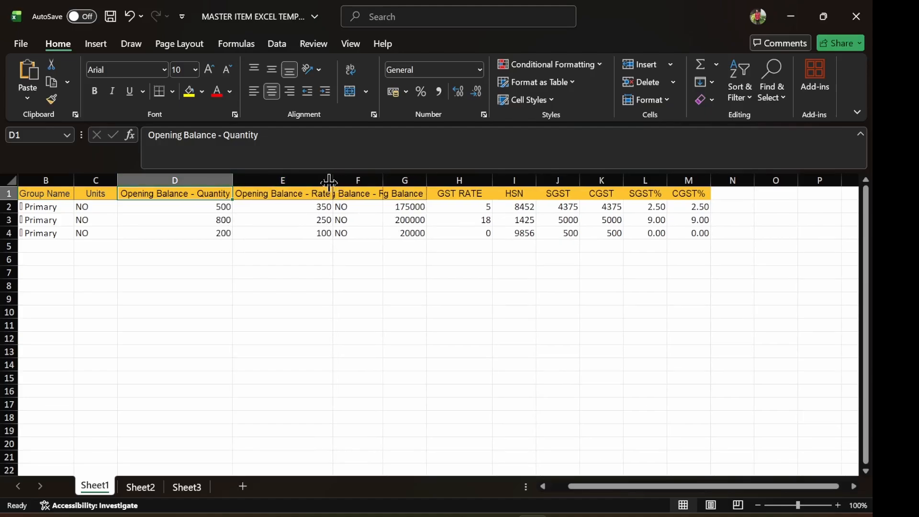
pyautogui.click(334, 181)
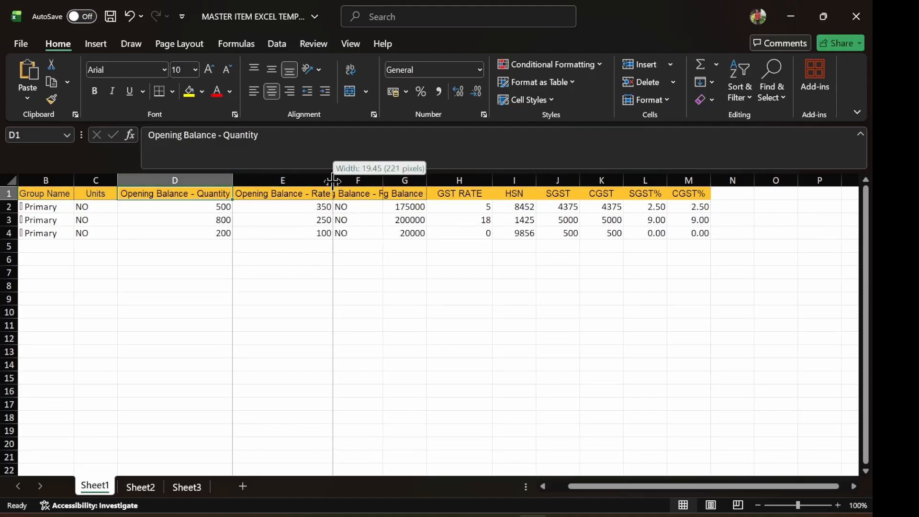
pyautogui.doubleClick(384, 181)
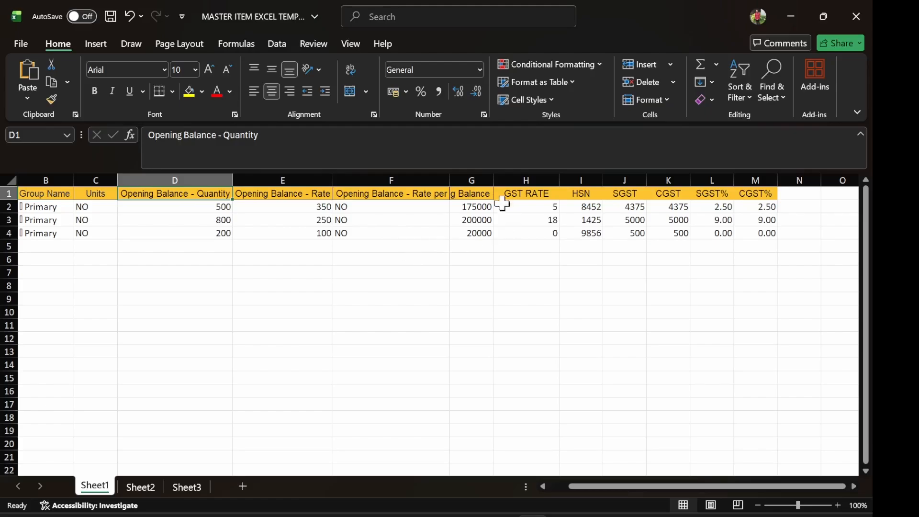
pyautogui.doubleClick(493, 180)
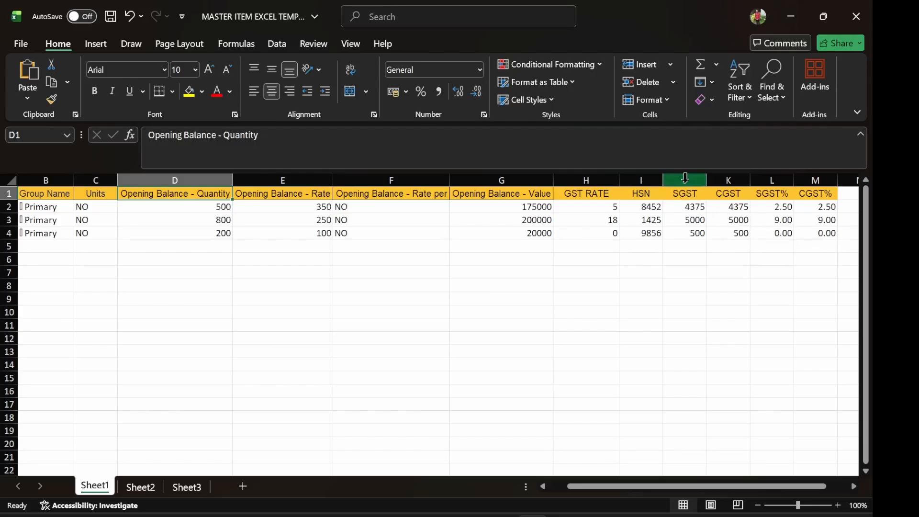
# - Delete the SGST and CGST amount columns (J and K), keeping the SGST% and CGST% columns, and save the workbook
pyautogui.moveTo(685, 178); pyautogui.dragTo(726, 180)
pyautogui.rightClick(722, 205)
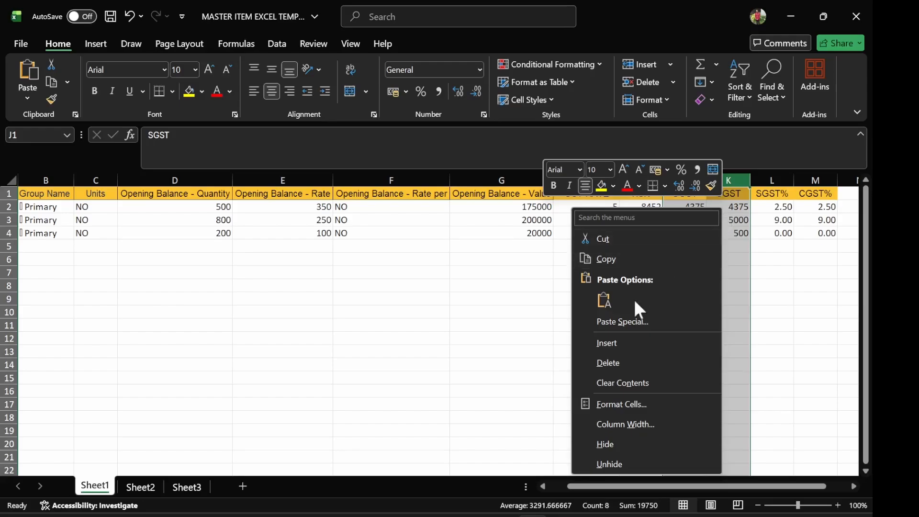
pyautogui.click(625, 359)
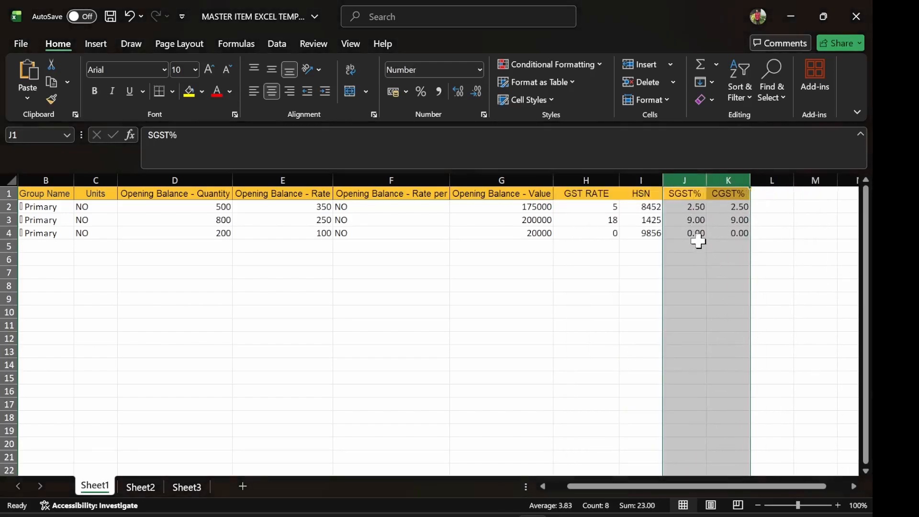
pyautogui.click(822, 244)
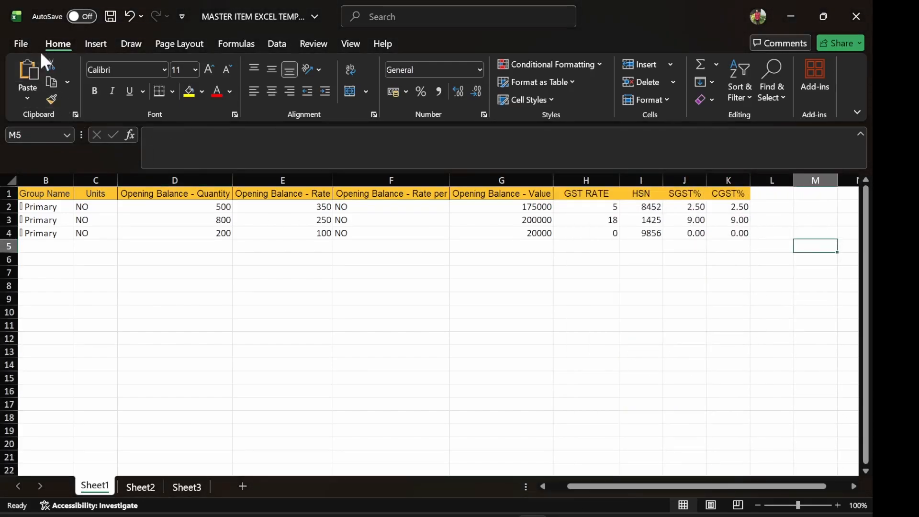
pyautogui.click(110, 17)
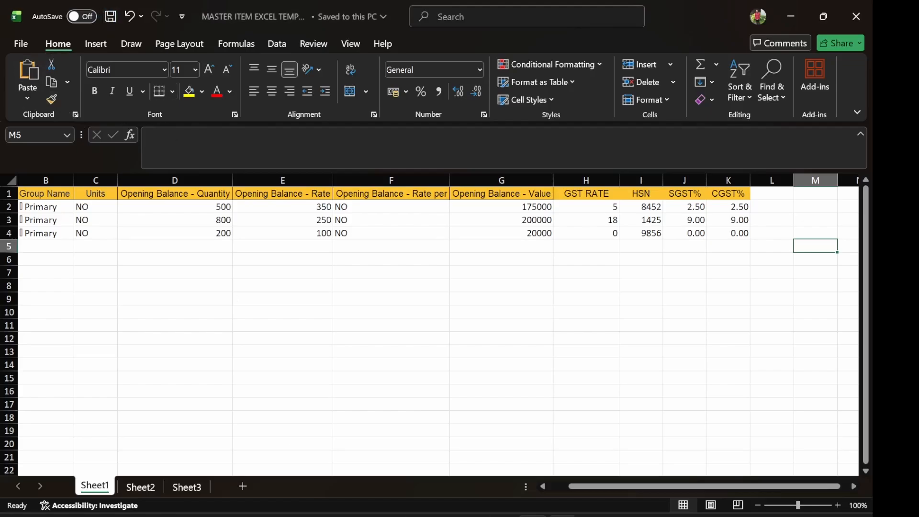
pyautogui.click(562, 515)
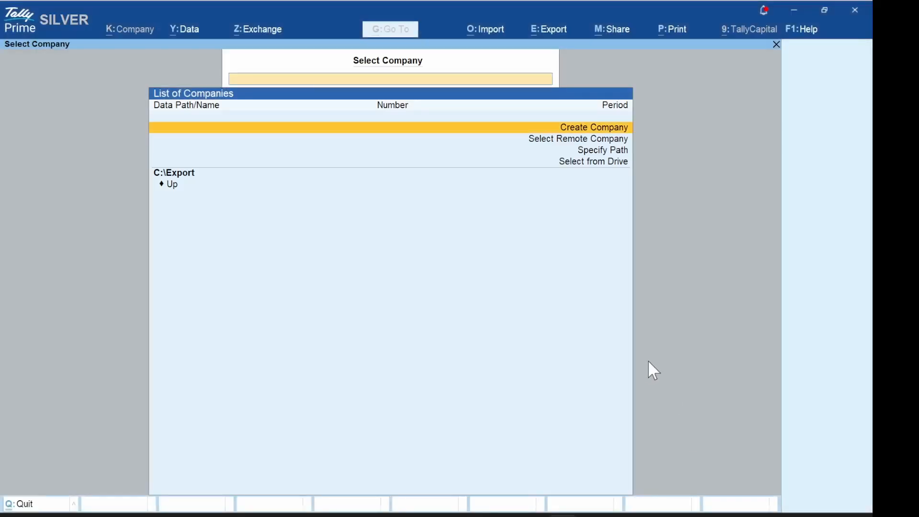
pyautogui.press('Escape')
pyautogui.press('Escape')
pyautogui.press('Down')
pyautogui.press('Down')
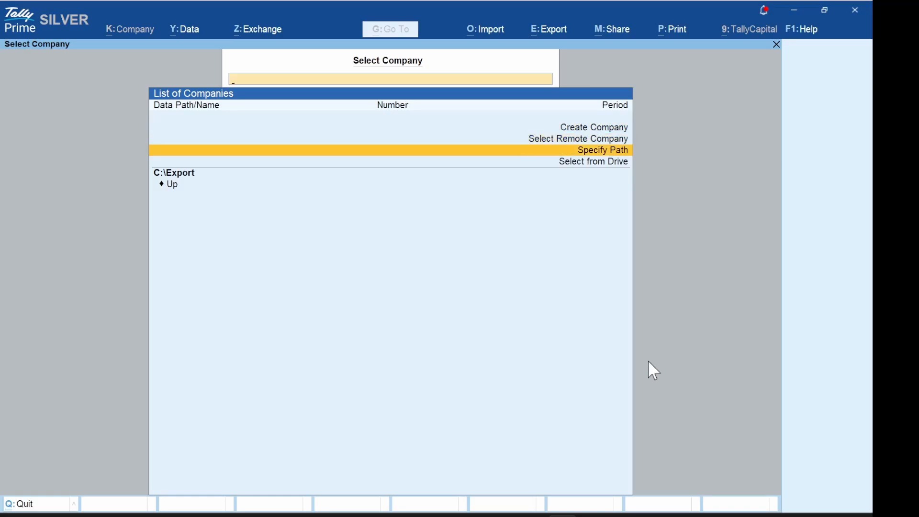
pyautogui.click(567, 515)
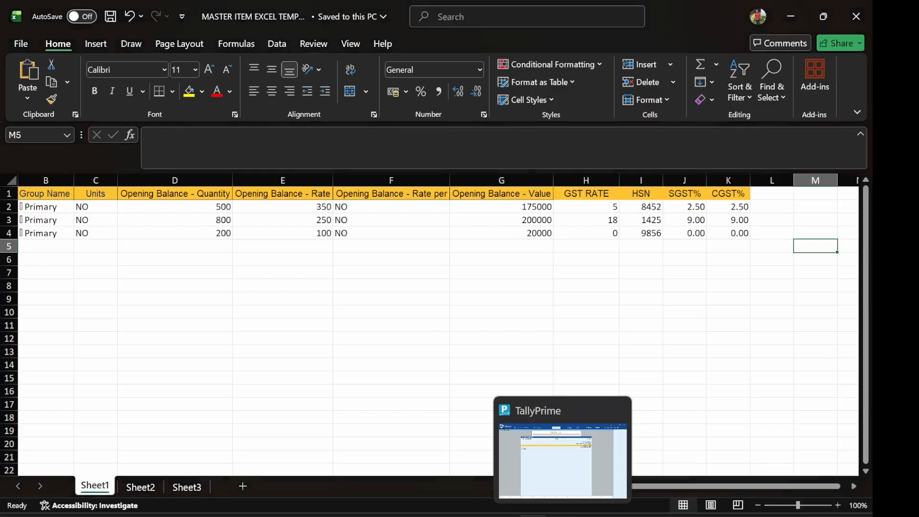
# - Switch to the TallyPrime window of Ekadanta Traders, check its list of stock items for alteration, and return to the Gateway of Tally
pyautogui.click(442, 514)
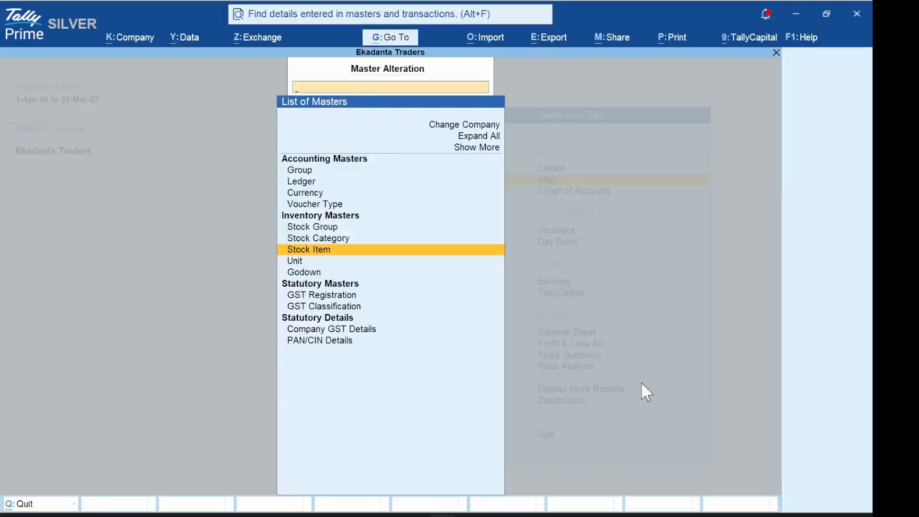
pyautogui.press('Escape')
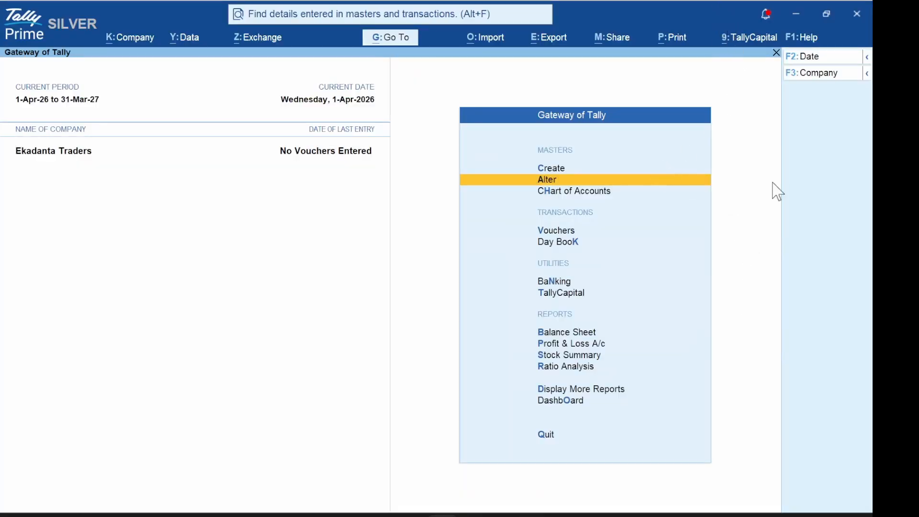
pyautogui.press('Return')
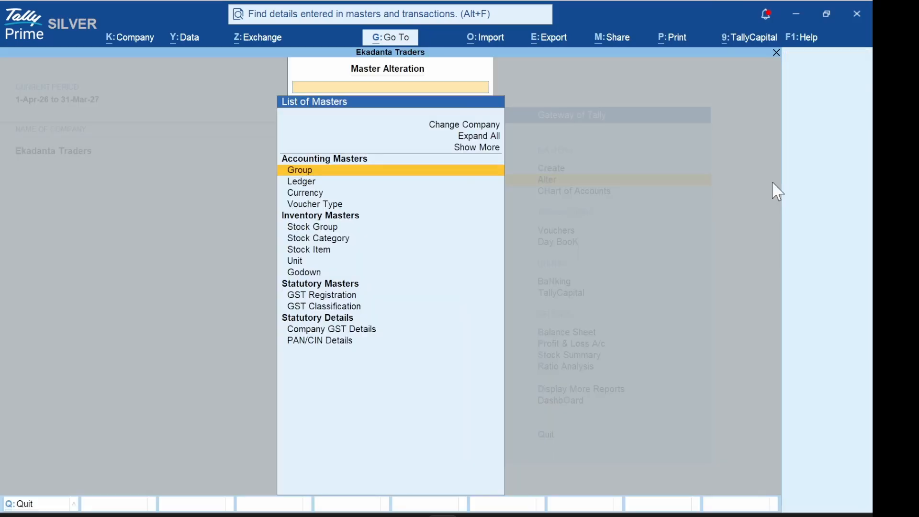
pyautogui.press('Down')
pyautogui.press('Down')
pyautogui.press('Down')
pyautogui.press('Down')
pyautogui.press('Down')
pyautogui.press('Down')
pyautogui.press('Return')
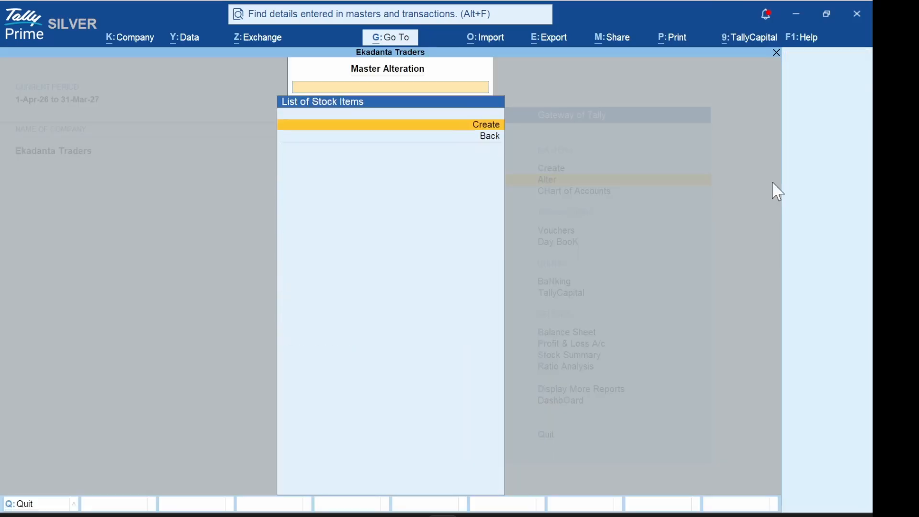
pyautogui.press('Escape')
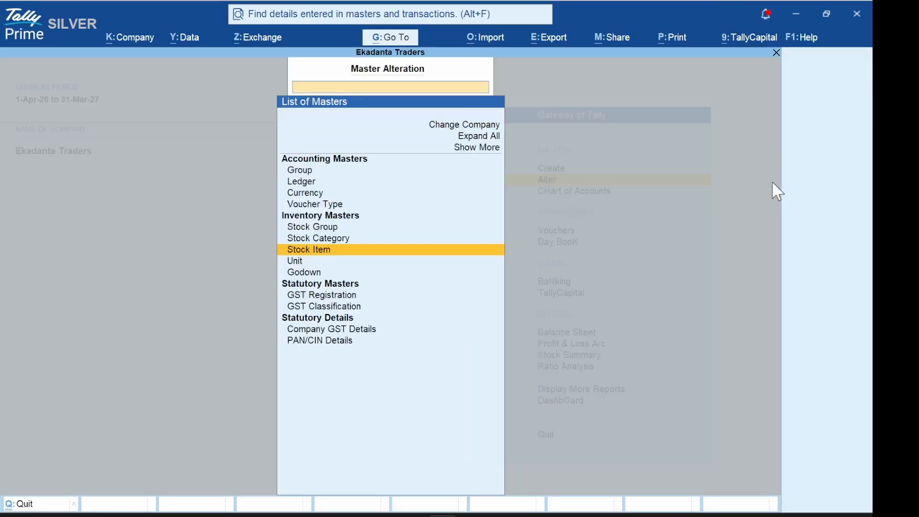
pyautogui.press('Escape')
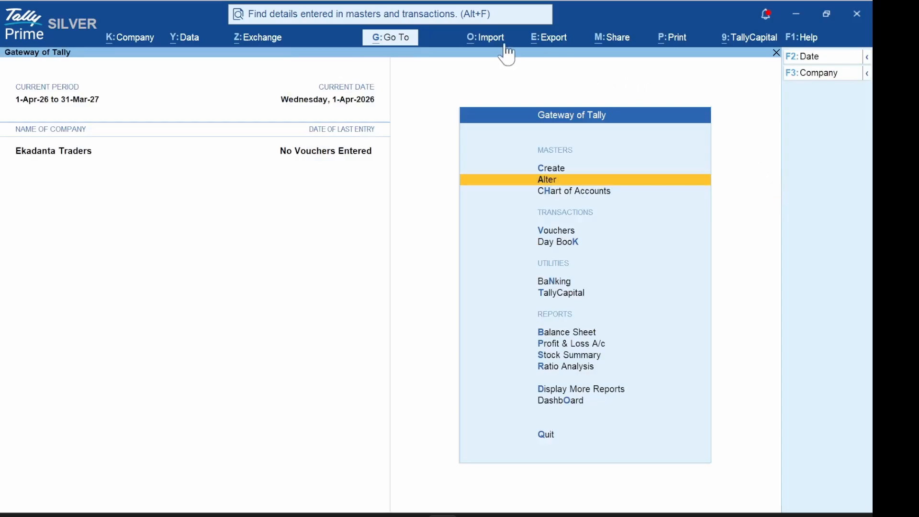
# - Open the masters import in Excel (Spreadsheet) format and move on to the choice of file to import
pyautogui.click(477, 39)
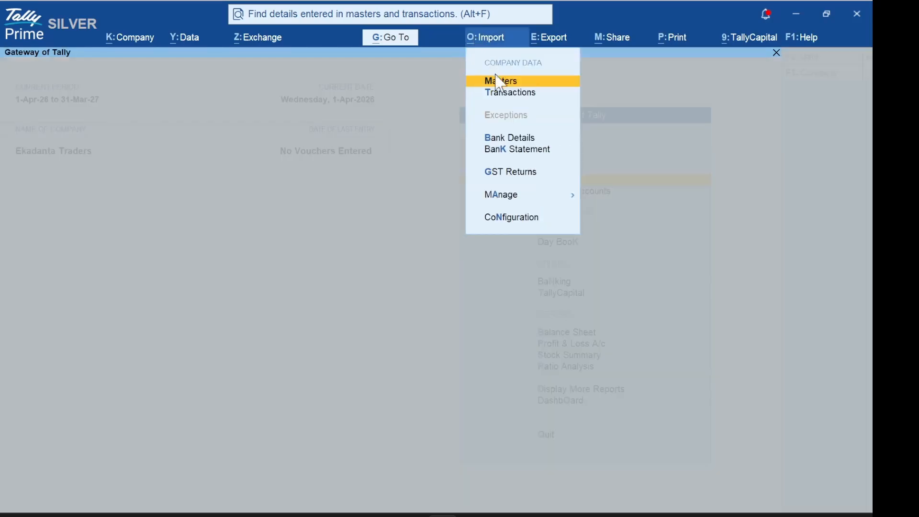
pyautogui.click(496, 81)
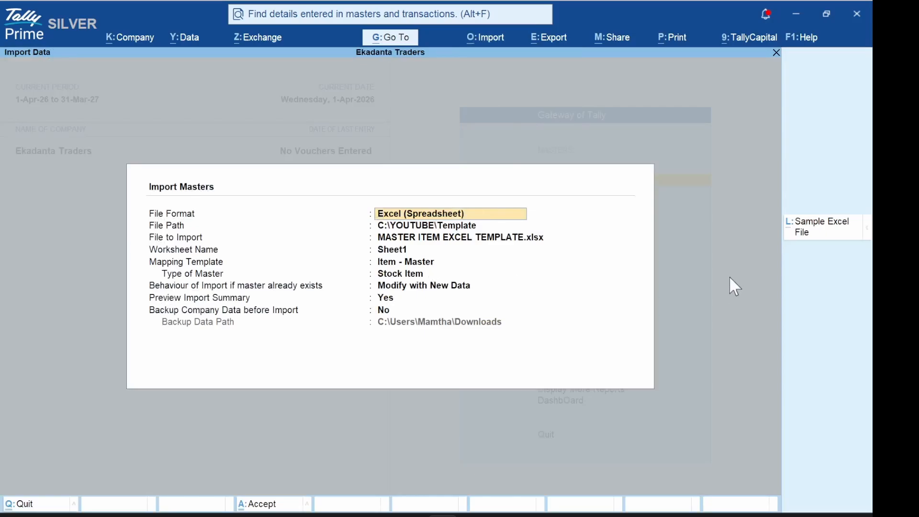
pyautogui.press('Return')
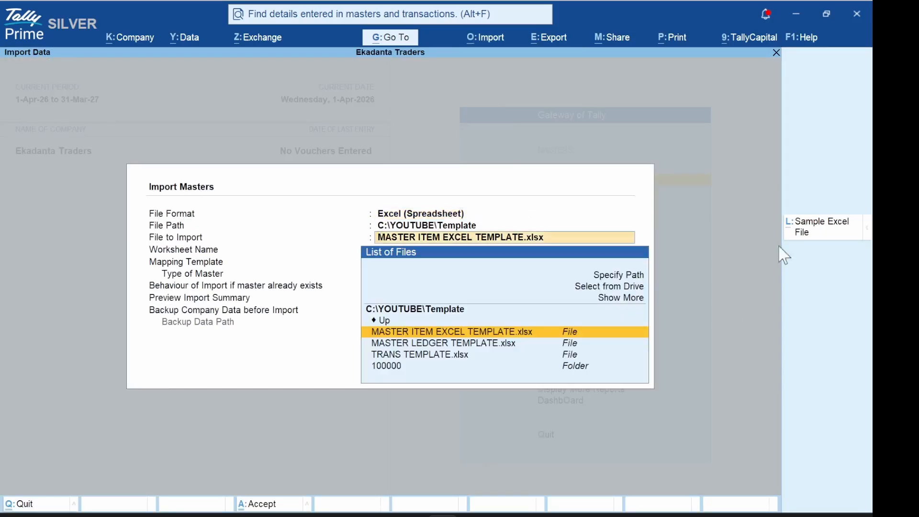
# - Check where MASTER ITEM EXCEL TEMPLATE is stored in File Explorer's Template folder, and return to the masters import of Ekadanta Traders in TallyPrime
pyautogui.click(533, 516)
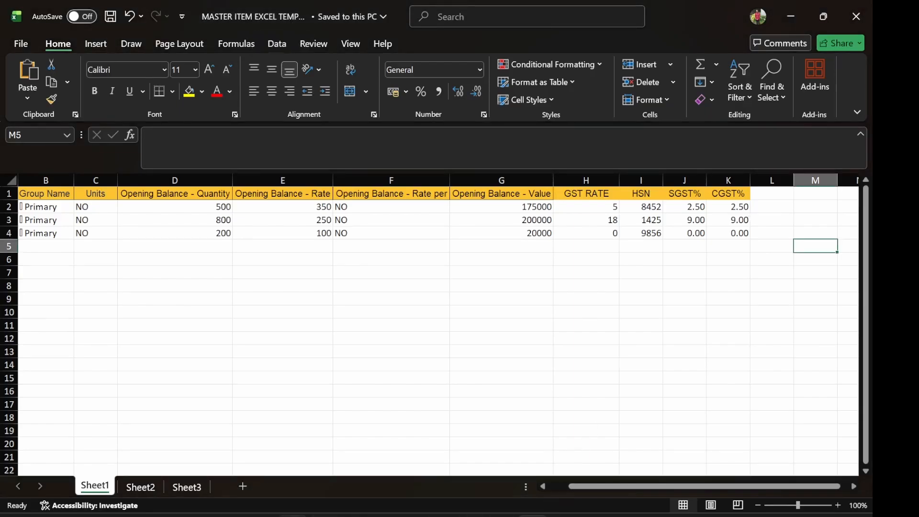
pyautogui.moveTo(562, 515)
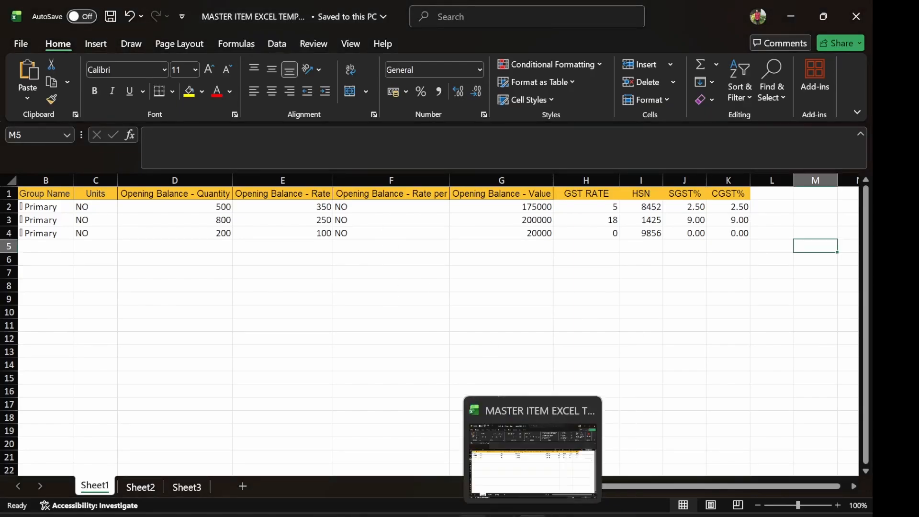
pyautogui.moveTo(261, 516)
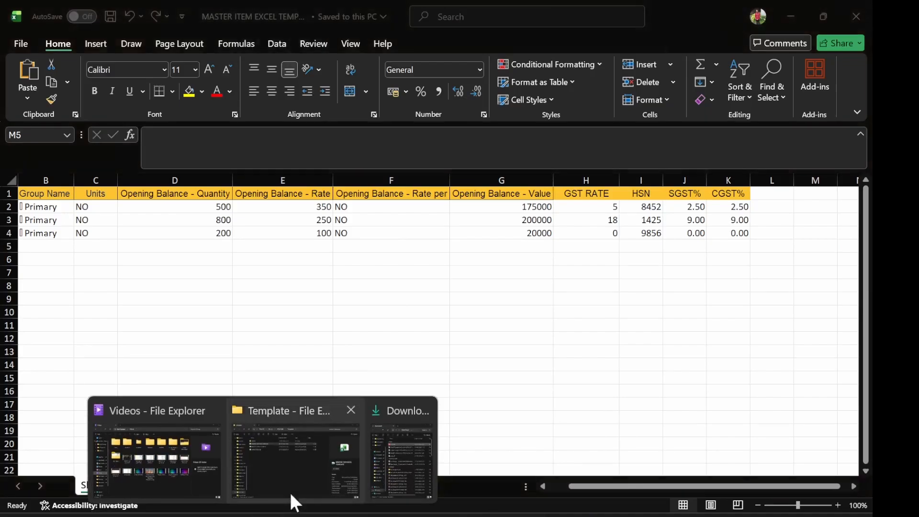
pyautogui.click(293, 491)
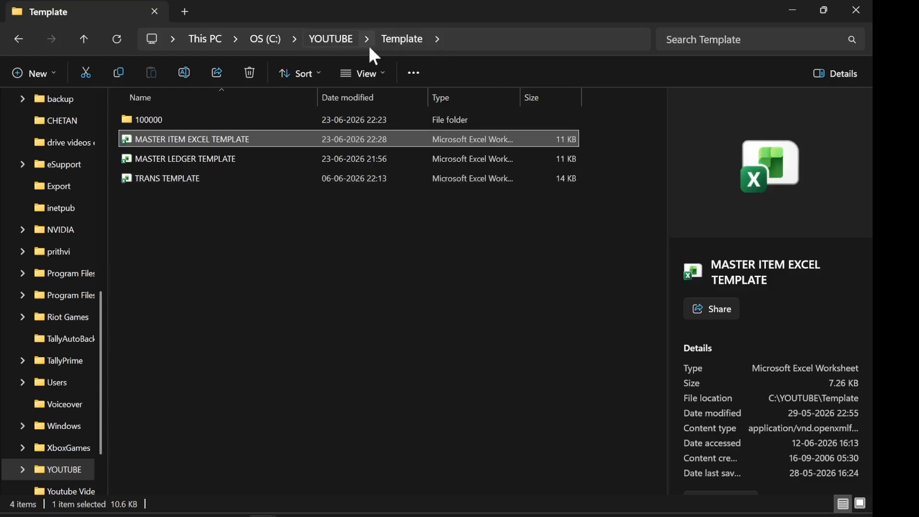
pyautogui.click(793, 10)
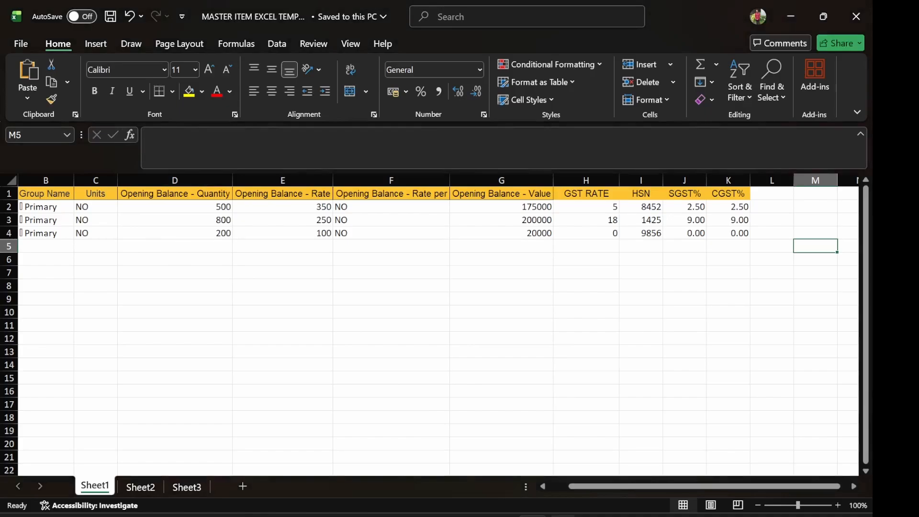
pyautogui.click(562, 515)
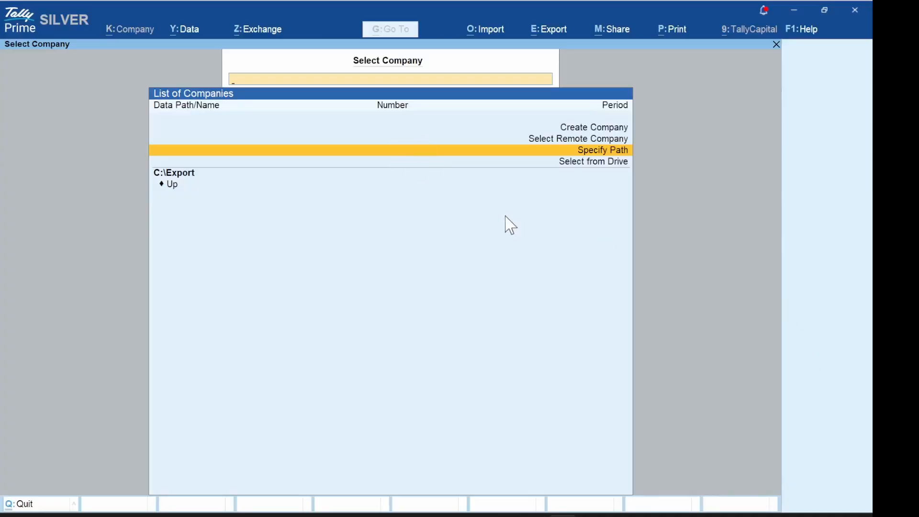
pyautogui.hotkey('alt', 'Tab')
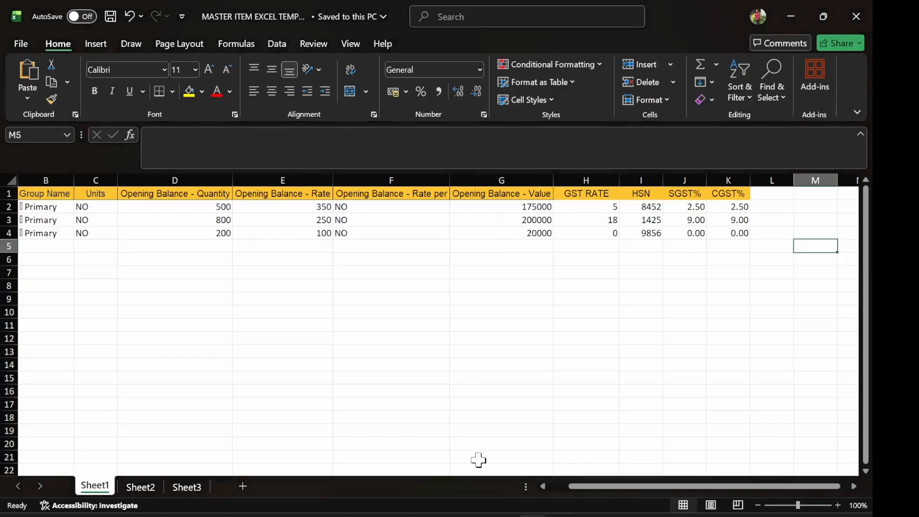
pyautogui.click(443, 515)
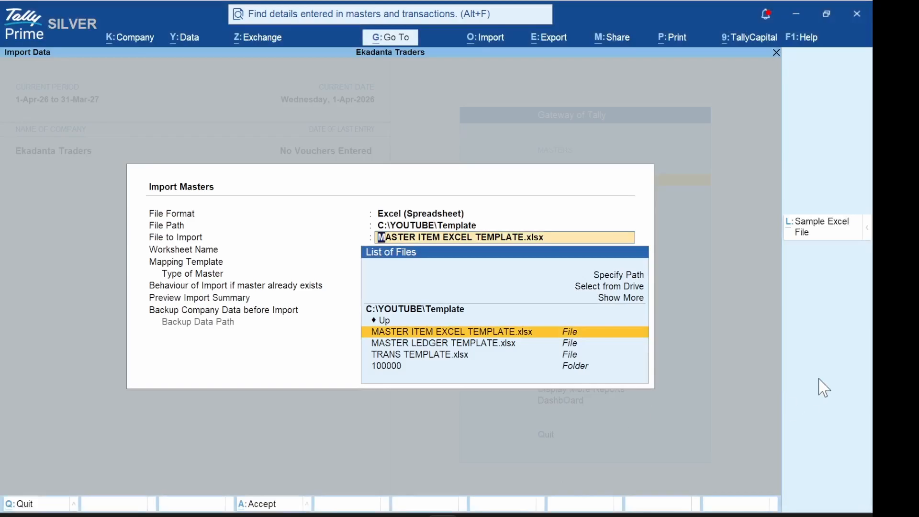
# - Choose MASTER ITEM EXCEL TEMPLATE.xlsx, Sheet1 and the Item - Master mapping template for the import, with Modify with New Data for existing masters
pyautogui.press('Return')
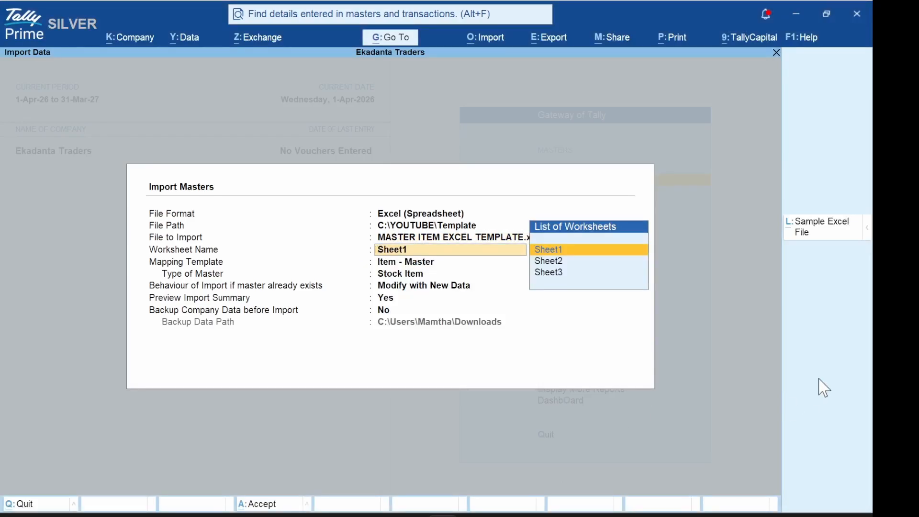
pyautogui.press('Return')
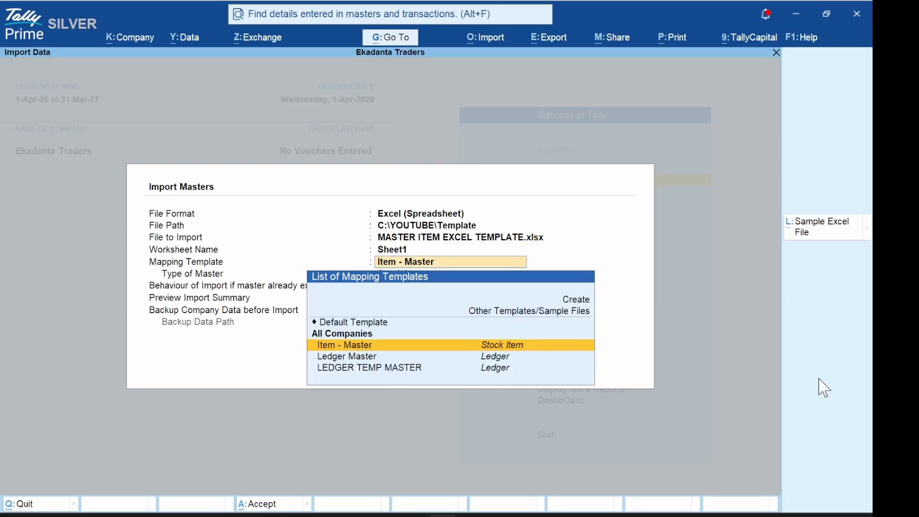
pyautogui.press('Return')
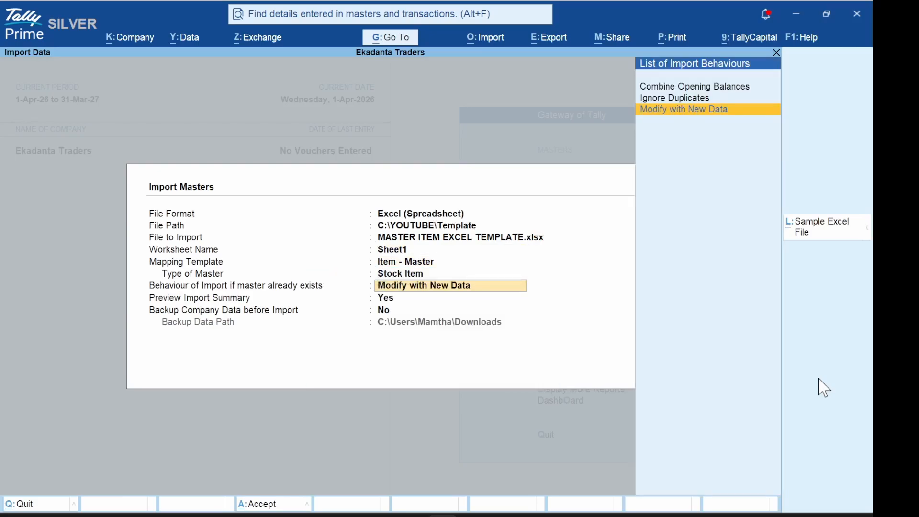
pyautogui.press('Return')
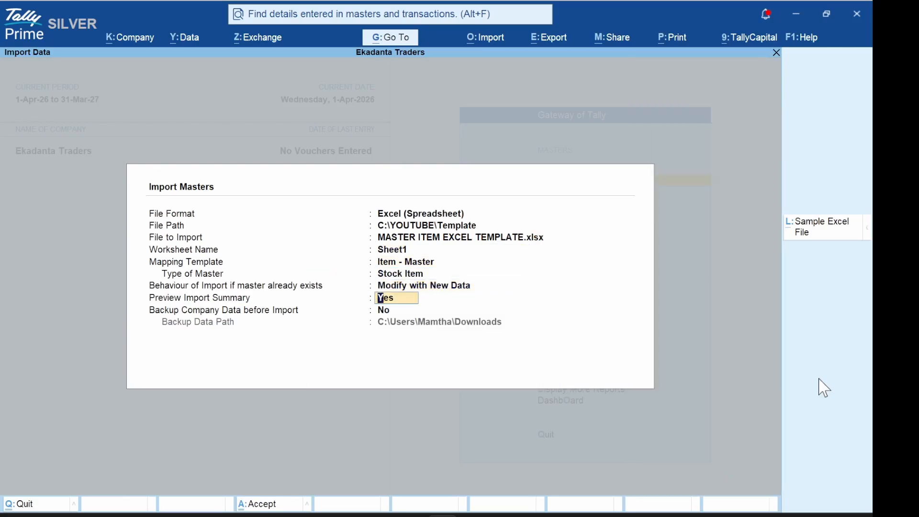
pyautogui.press('BackSpace')
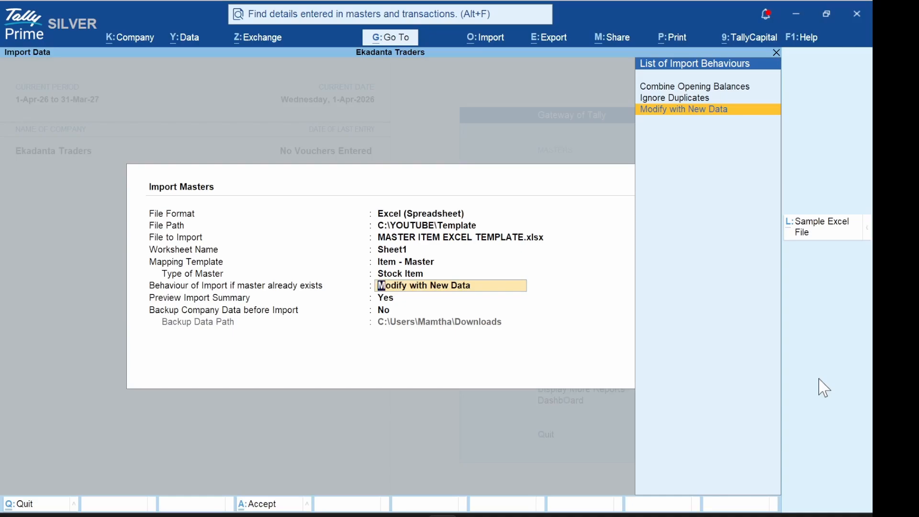
pyautogui.press('Return')
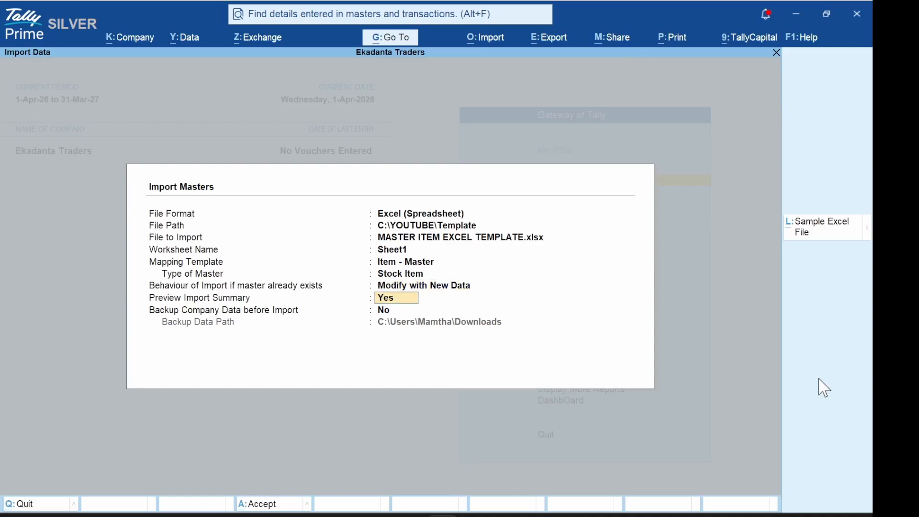
# - Keep the import summary preview on and the company backup off, and import the stock items from the preview
pyautogui.press('Return')
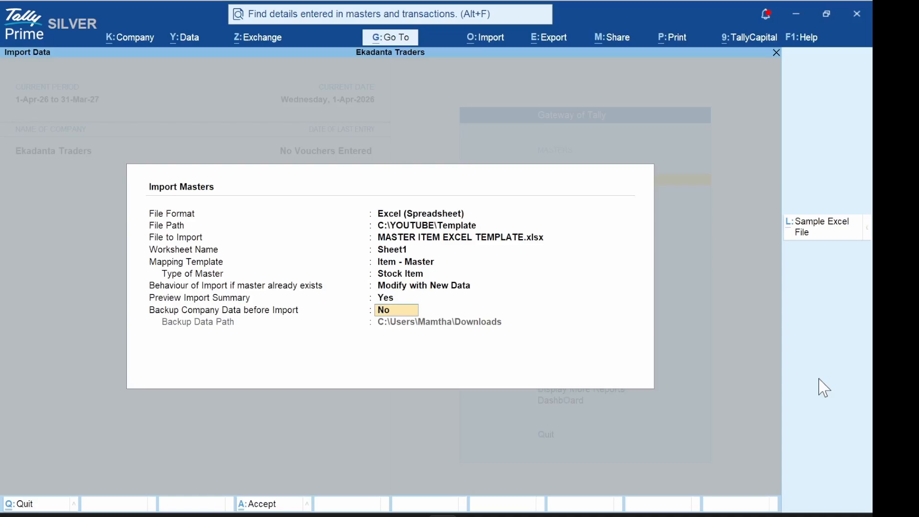
pyautogui.press('Return')
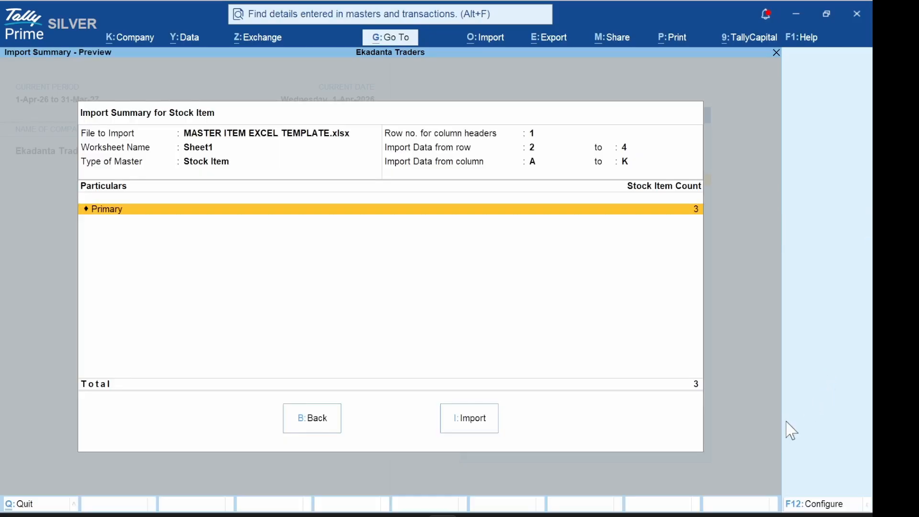
pyautogui.click(469, 419)
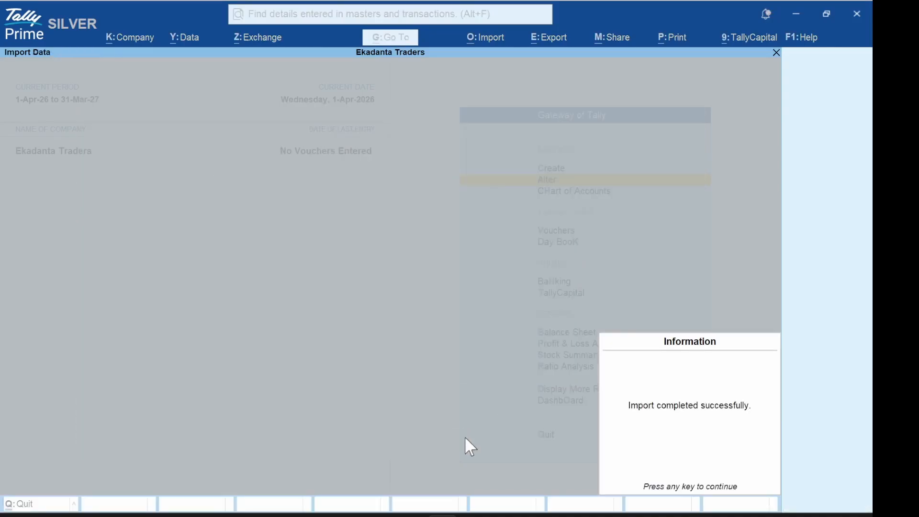
pyautogui.press('Return')
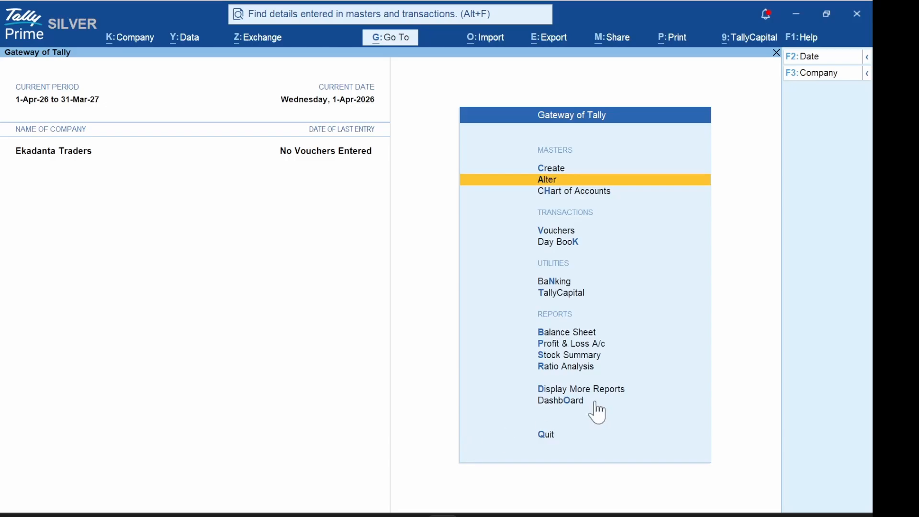
# - Open the FERTILISER stock item for alteration to check its imported unit, HSN/SAC and GST rate
pyautogui.press('Return')
pyautogui.press('Down')
pyautogui.press('Down')
pyautogui.press('Down')
pyautogui.press('Down')
pyautogui.press('Down')
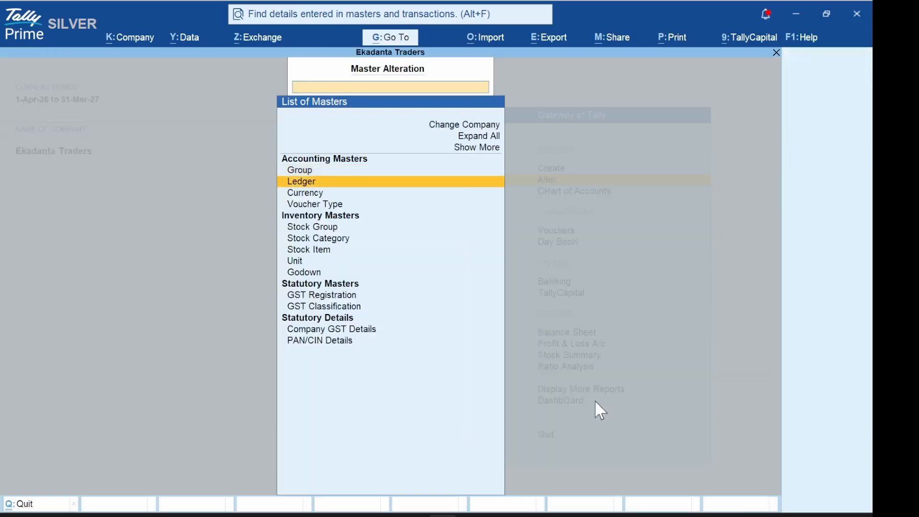
pyautogui.press('Down')
pyautogui.press('Return')
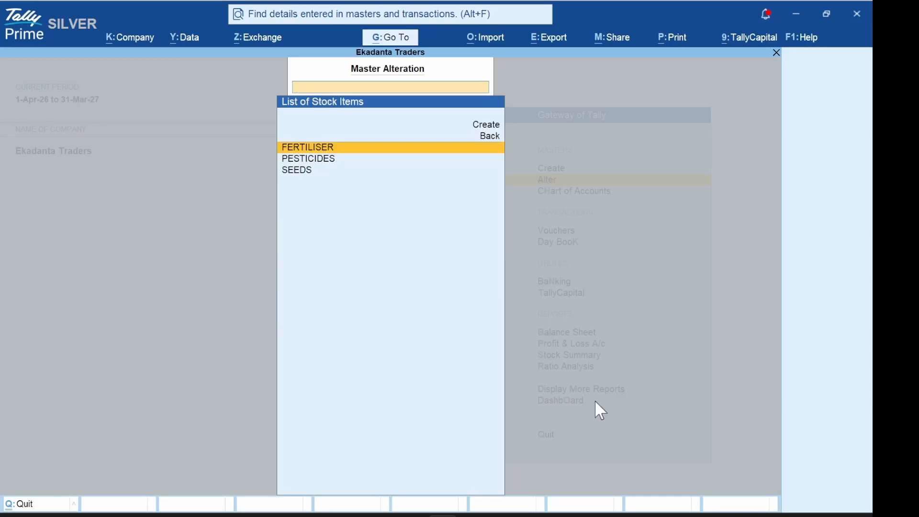
pyautogui.press('Return')
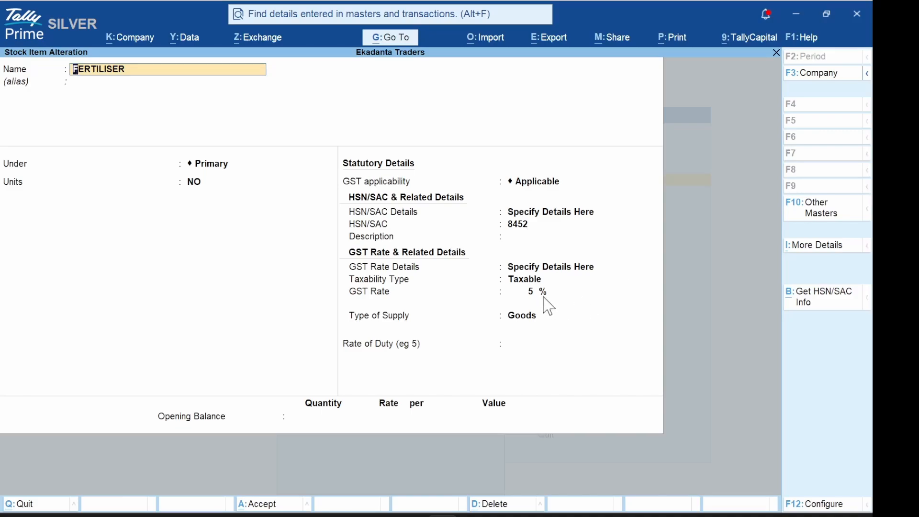
# - Leave FERTILISER and open the PESTICIDES stock item to check its HSN/SAC and GST rate
pyautogui.press('Escape')
pyautogui.press('Escape')
pyautogui.press('Down')
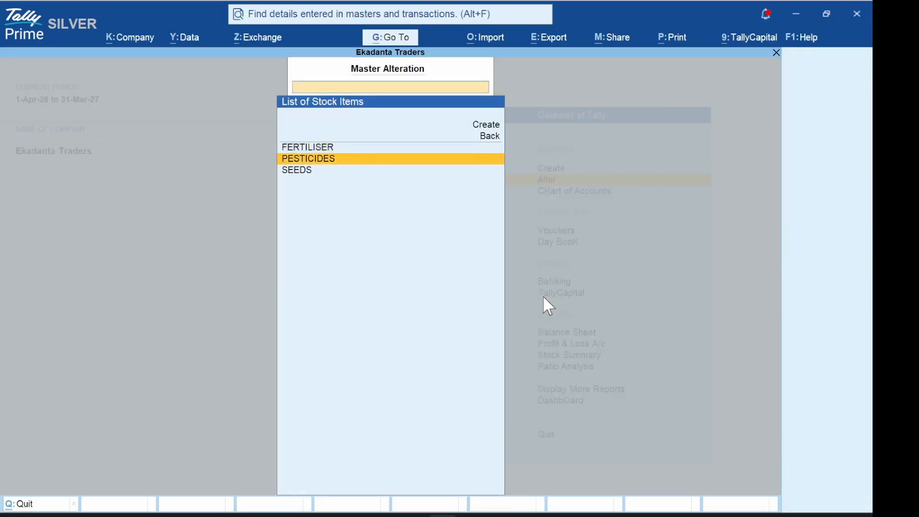
pyautogui.press('Return')
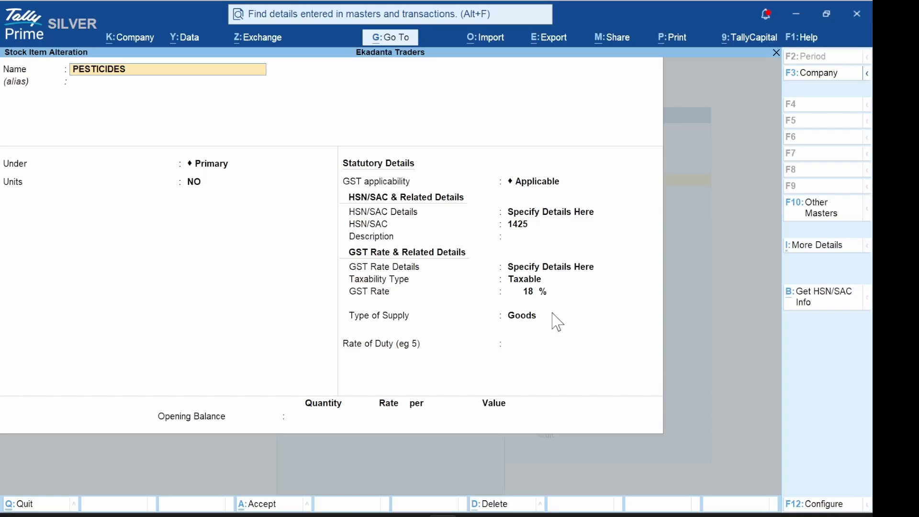
# - Switch to MASTER ITEM EXCEL TEMPLATE in Excel and compare the item rows on Sheet1, from the GST columns back to the Name column
pyautogui.click(532, 515)
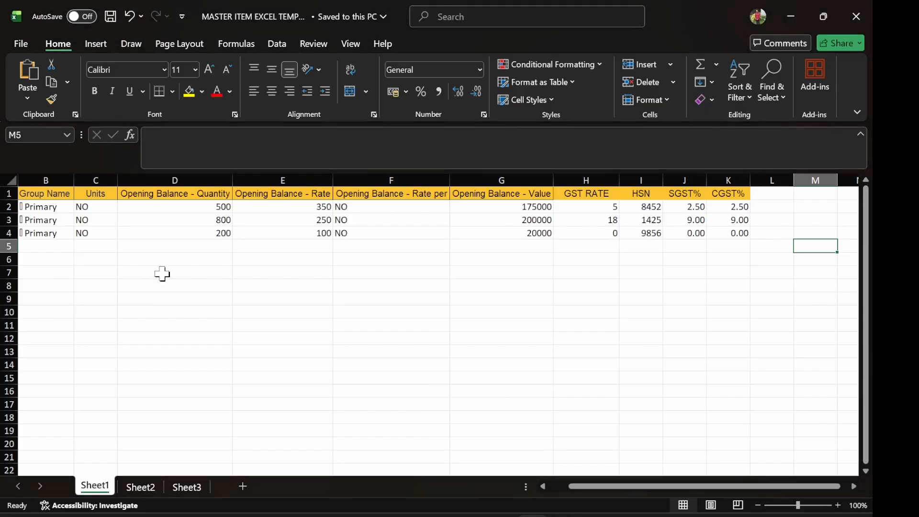
pyautogui.press('Left')
pyautogui.press('Left')
pyautogui.press('Left')
pyautogui.press('Left')
pyautogui.press('Left')
pyautogui.press('Left')
pyautogui.press('Left')
pyautogui.press('Left')
pyautogui.press('Left')
pyautogui.press('Left')
pyautogui.press('Left')
pyautogui.press('Left')
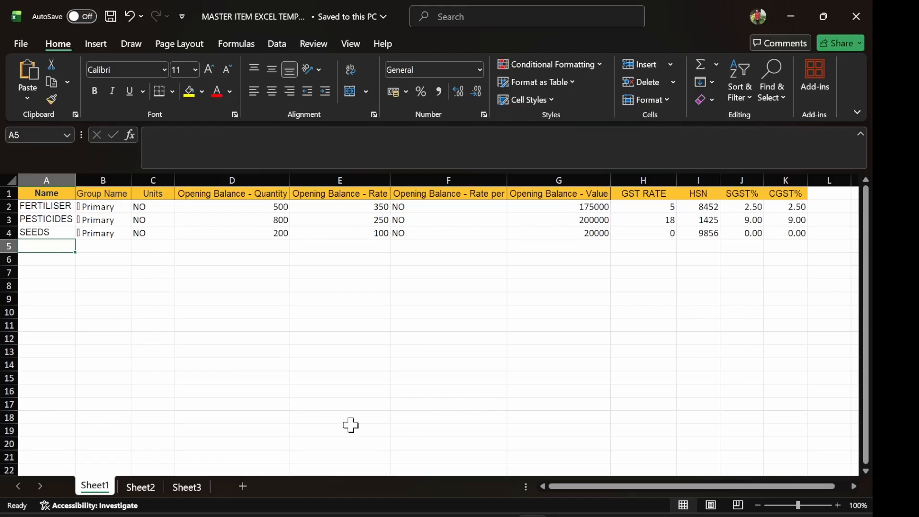
# - Return to TallyPrime and open the Item - Master mapping template for alteration, using MASTER ITEM EXCEL TEMPLATE.xlsx and Sheet1
pyautogui.moveTo(532, 516)
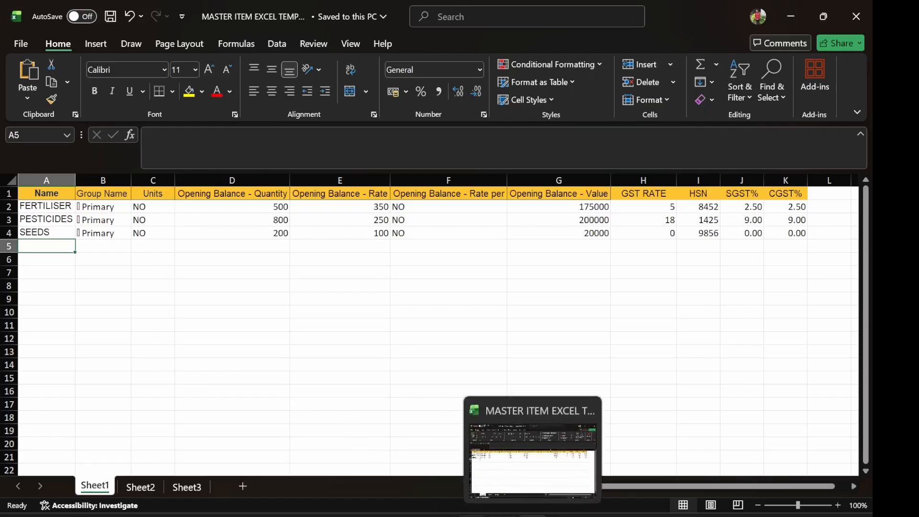
pyautogui.click(472, 516)
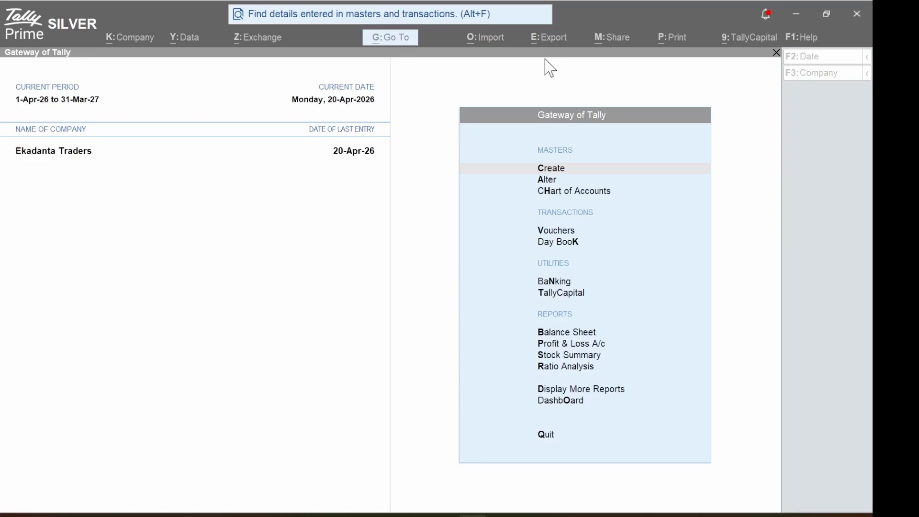
pyautogui.click(792, 7)
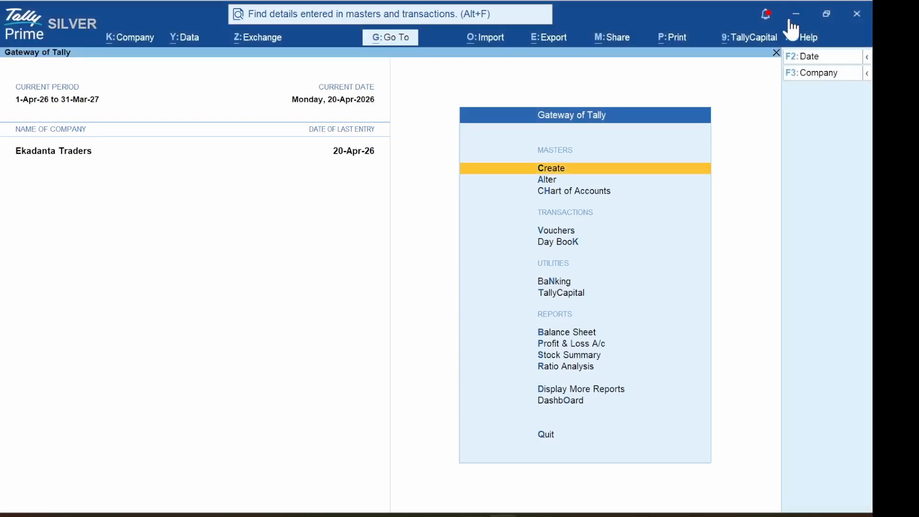
pyautogui.click(484, 39)
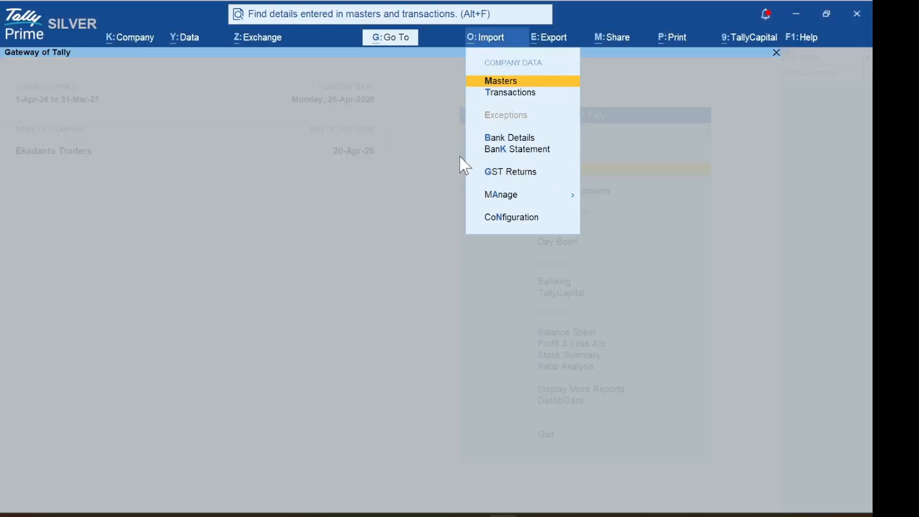
pyautogui.click(489, 201)
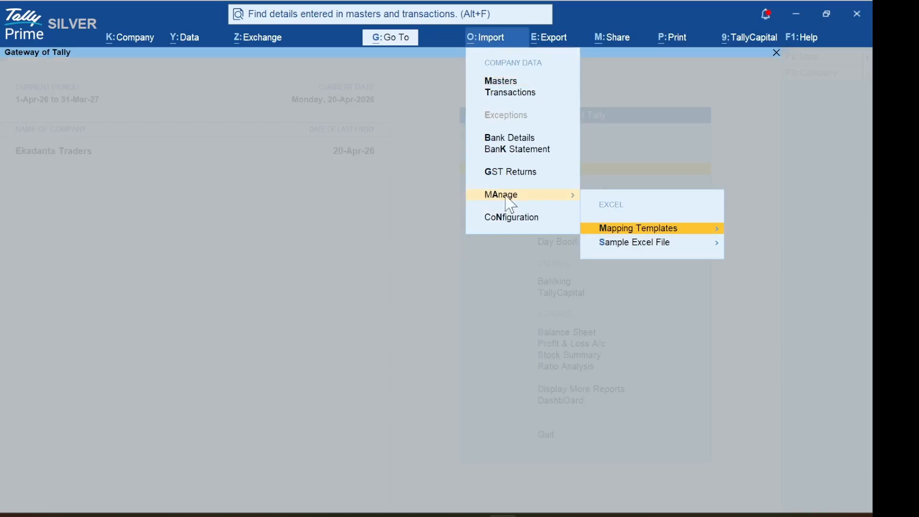
pyautogui.click(644, 235)
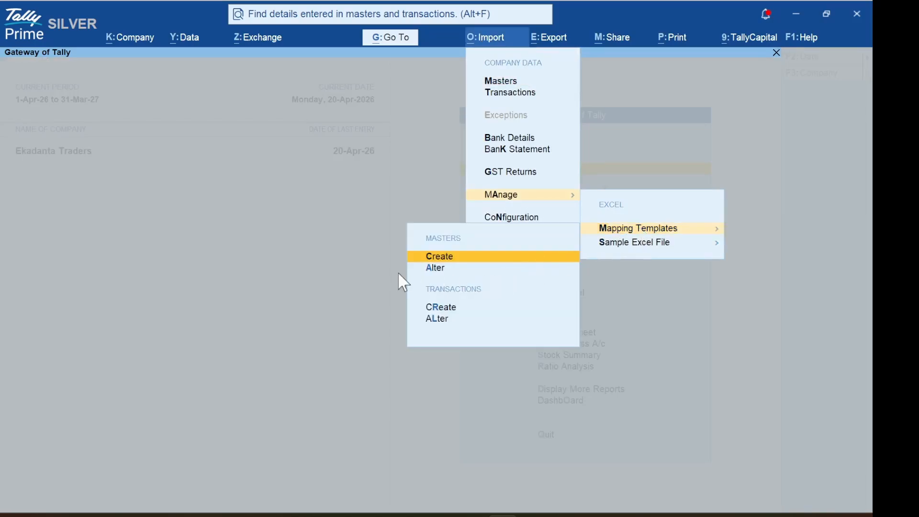
pyautogui.click(438, 269)
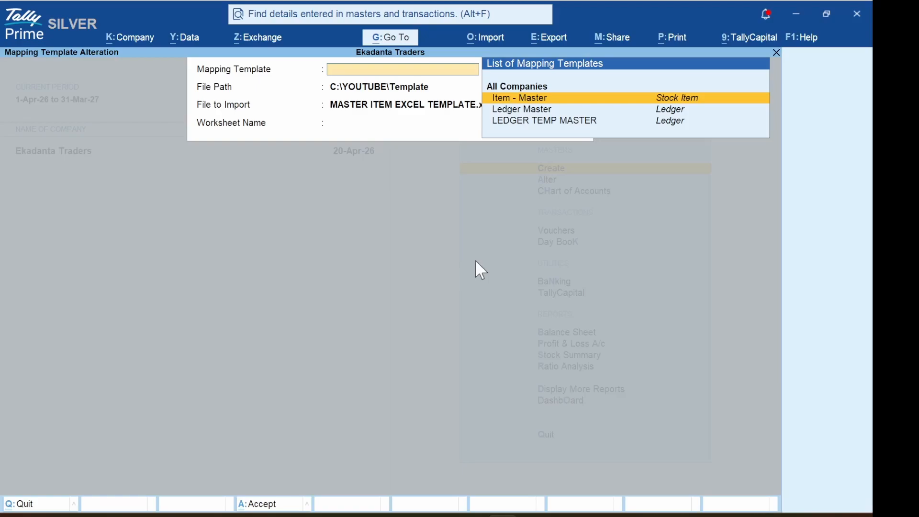
pyautogui.press('Return')
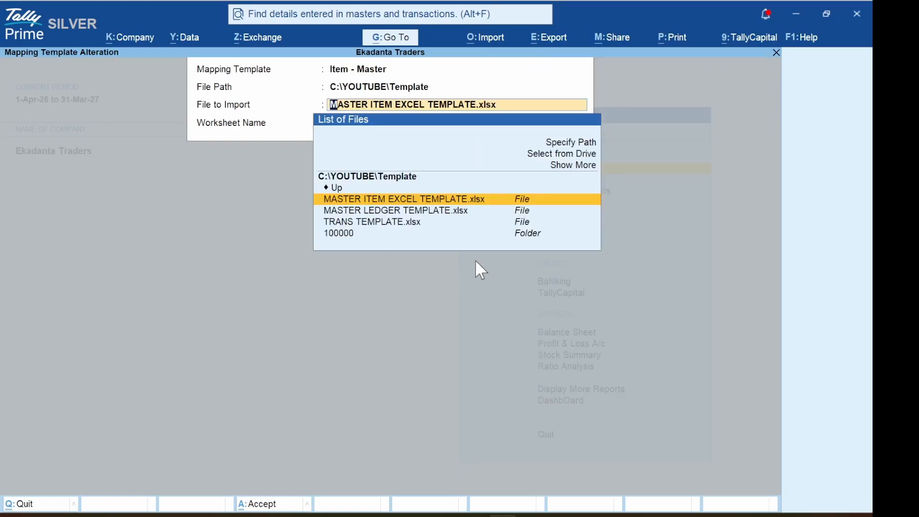
pyautogui.press('Return')
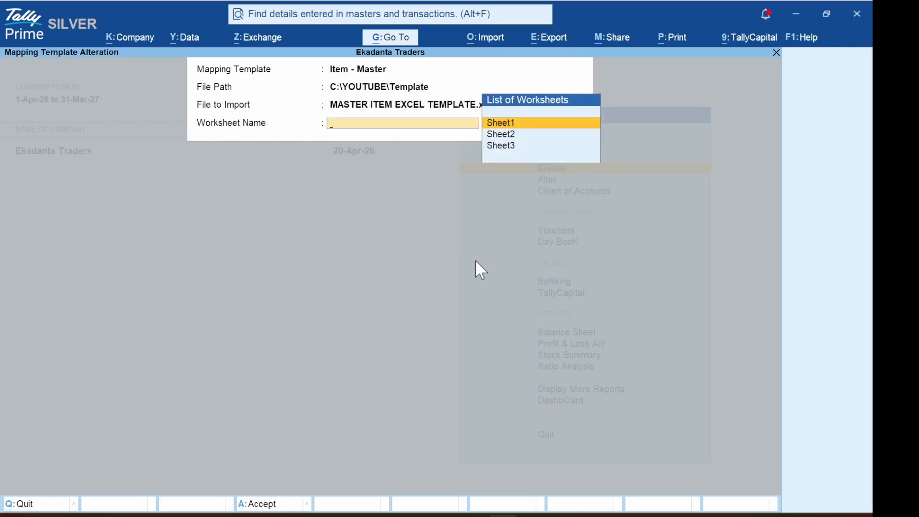
pyautogui.press('Return')
pyautogui.press('Return')
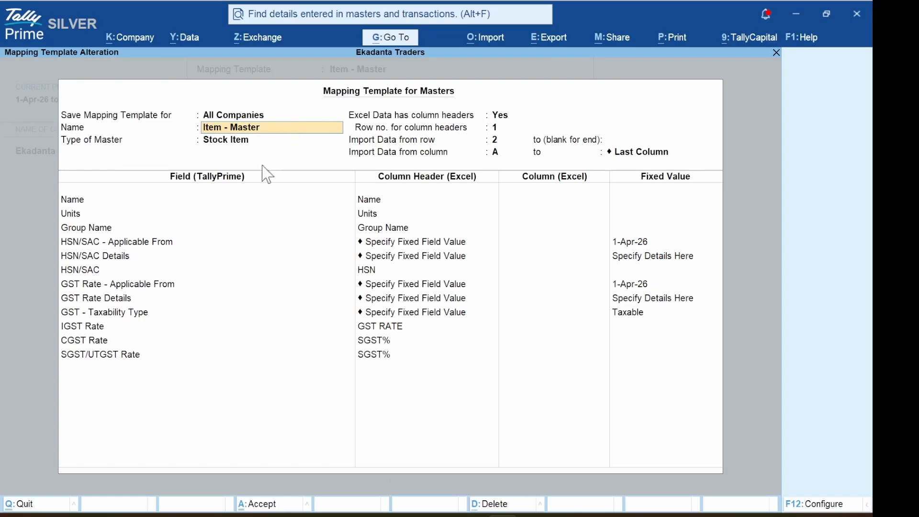
# - Select the mandatory Name field again in the first mapping row and move on to its Excel column header
pyautogui.click(107, 200)
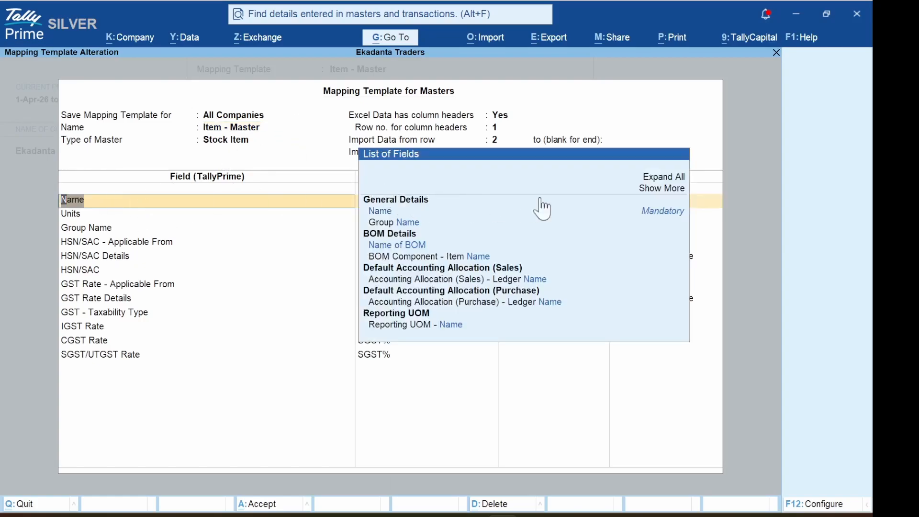
pyautogui.press('Down')
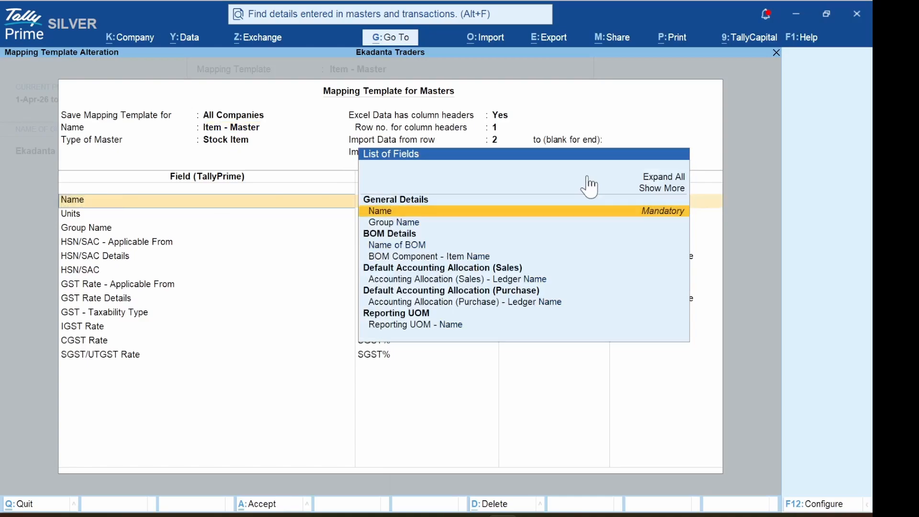
pyautogui.press('Return')
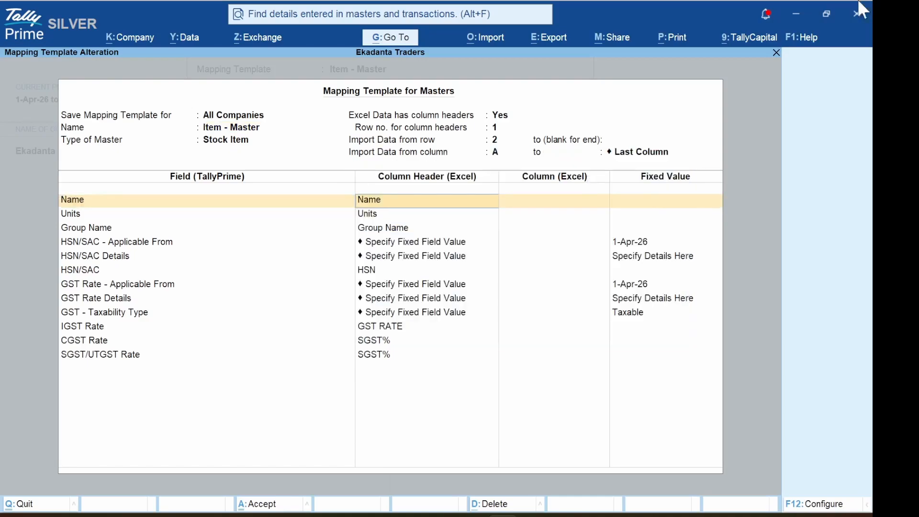
# - Minimize TallyPrime and open MASTER ITEM EXCEL TEMPLATE from File Explorer's Template folder in a maximized Excel window
pyautogui.click(796, 14)
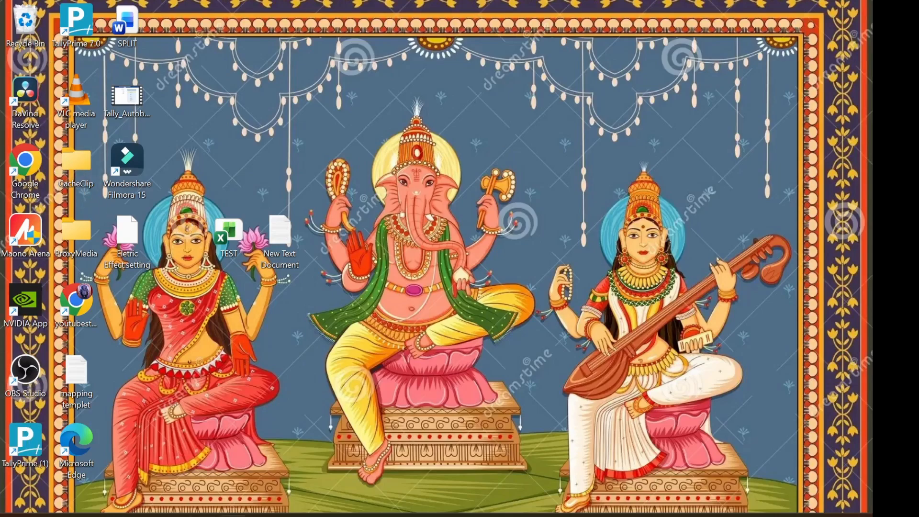
pyautogui.click(233, 515)
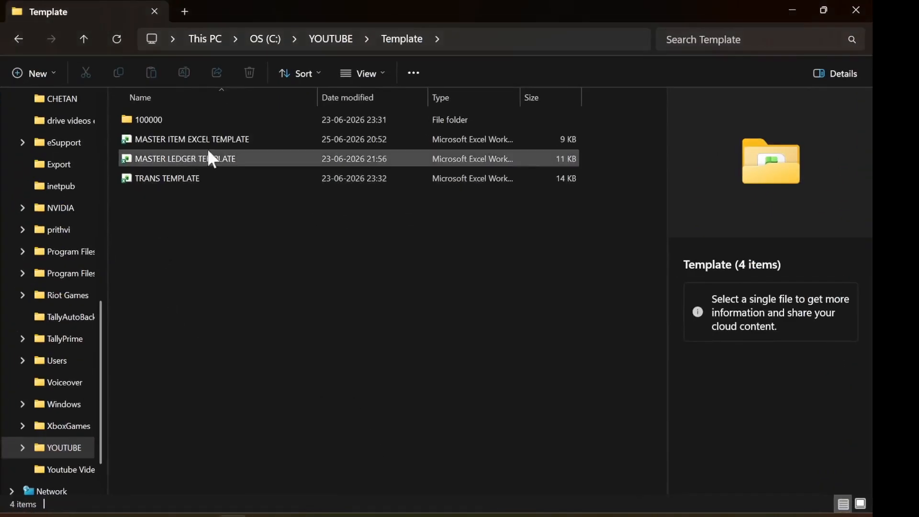
pyautogui.click(217, 138)
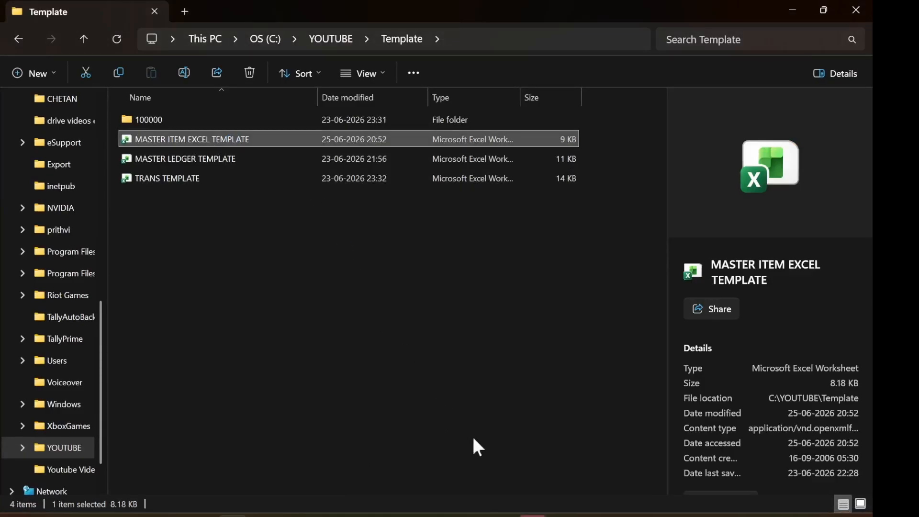
pyautogui.press('Return')
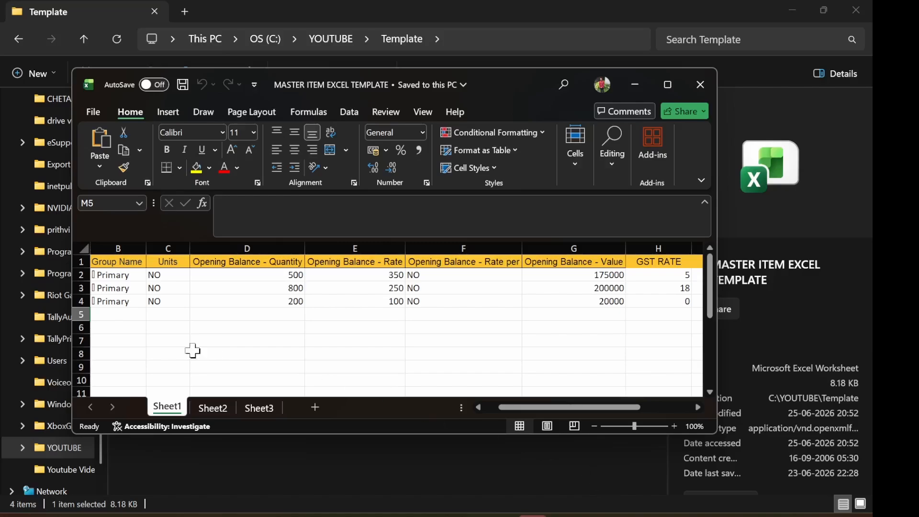
pyautogui.click(669, 86)
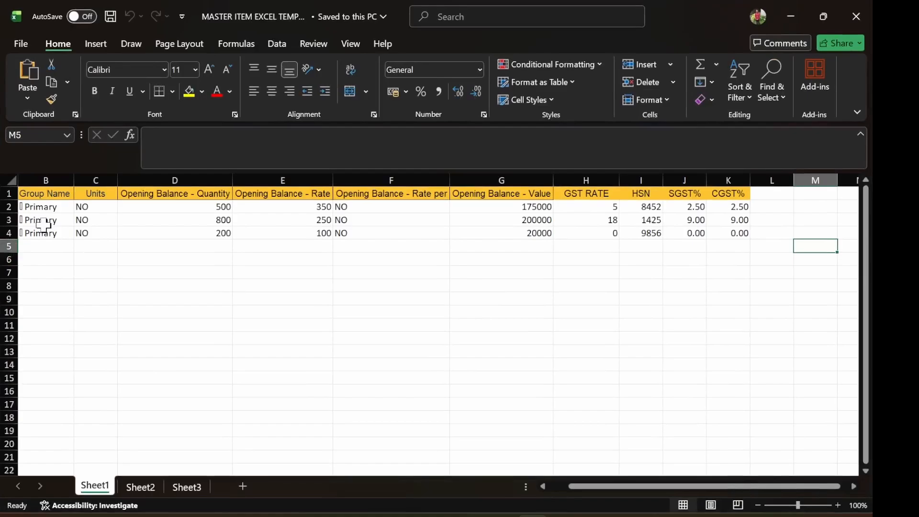
# - Examine the item columns on Sheet1 of MASTER ITEM EXCEL TEMPLATE, from CGST% back to Name
pyautogui.press('Left')
pyautogui.press('Left')
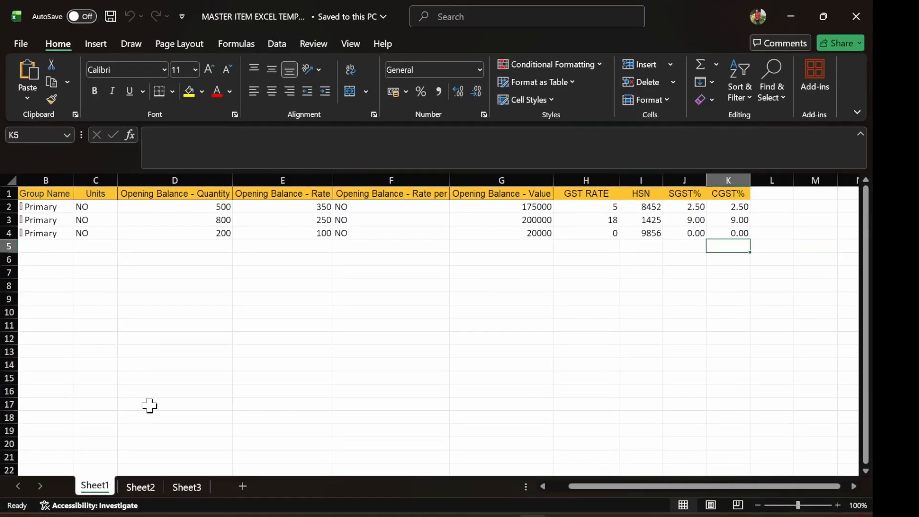
pyautogui.press('Left')
pyautogui.press('Left')
pyautogui.press('Left')
pyautogui.press('Left')
pyautogui.press('Left')
pyautogui.press('Left')
pyautogui.press('Left')
pyautogui.press('Left')
pyautogui.press('Left')
pyautogui.press('Left')
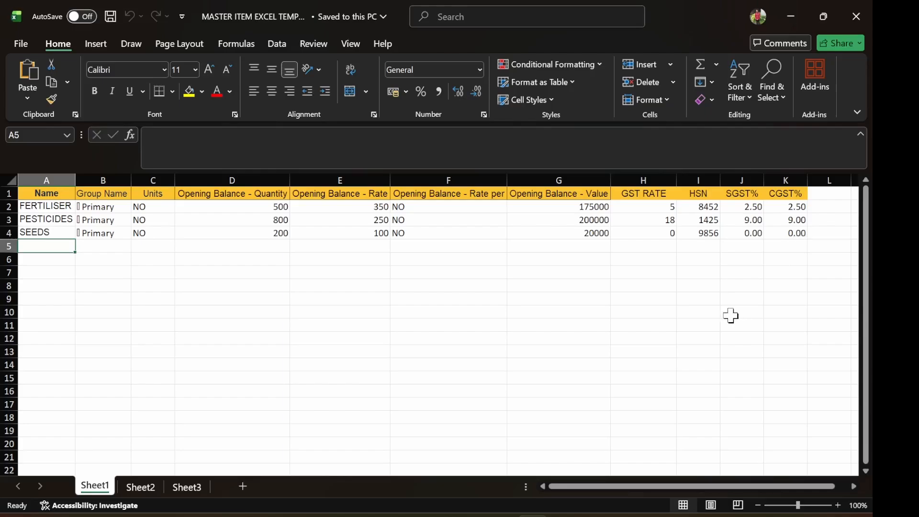
# - Return to TallyPrime and quit the alteration of the Item - Master mapping template
pyautogui.click(502, 516)
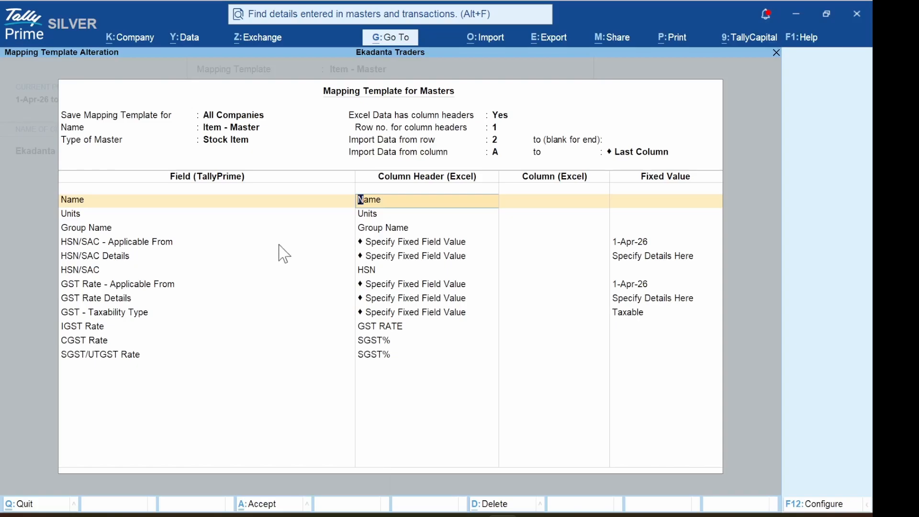
pyautogui.press('Escape')
pyautogui.press('y')
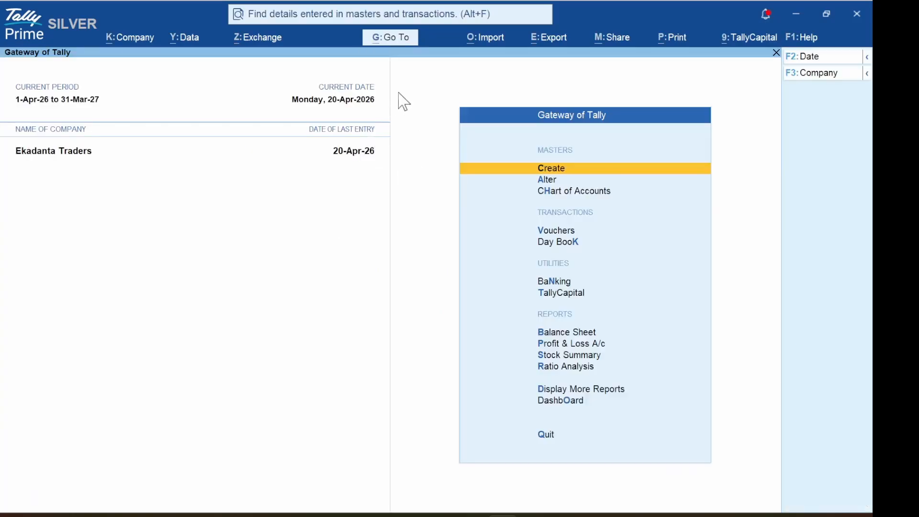
# - Start a masters import in Ekadanta Traders using MASTER ITEM EXCEL TEMPLATE.xlsx and worksheet Sheet1
pyautogui.click(495, 41)
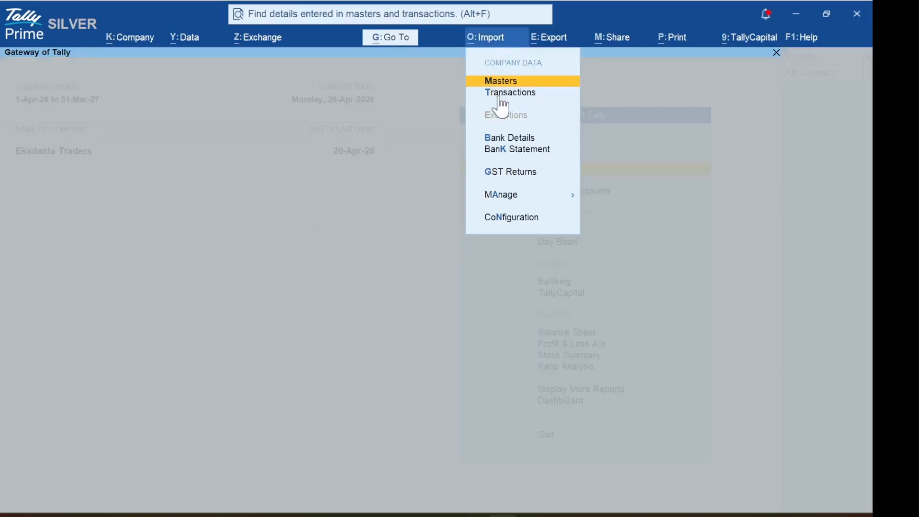
pyautogui.click(506, 81)
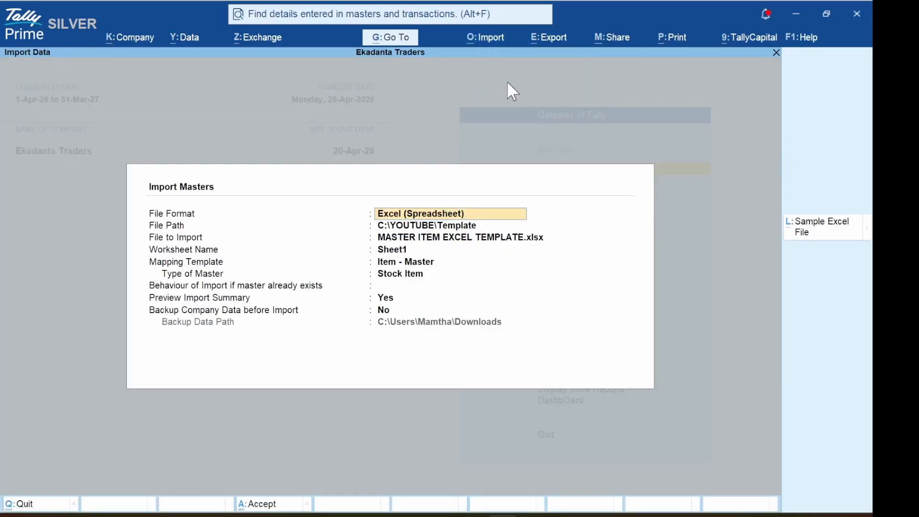
pyautogui.click(426, 243)
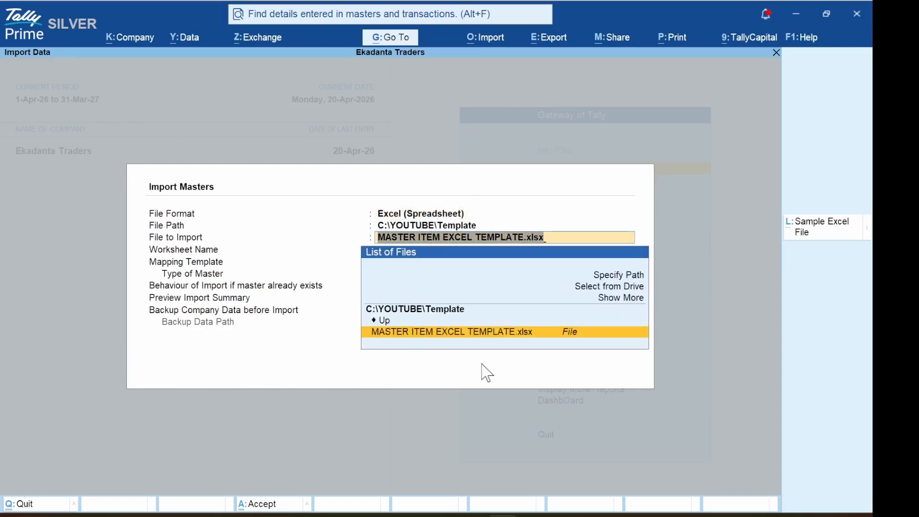
pyautogui.press('Return')
pyautogui.press('Return')
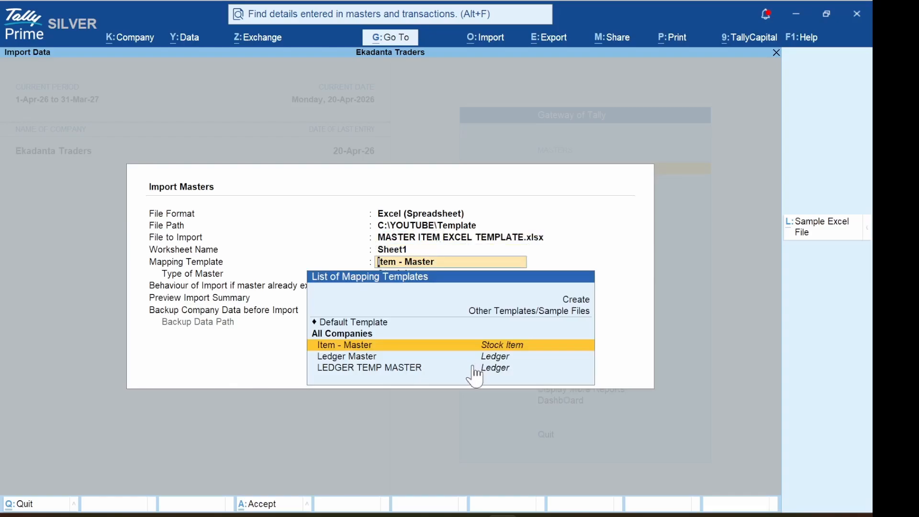
# - Choose the Item - Master mapping template and set the import behaviour for existing masters to Modify with New Data
pyautogui.click(533, 515)
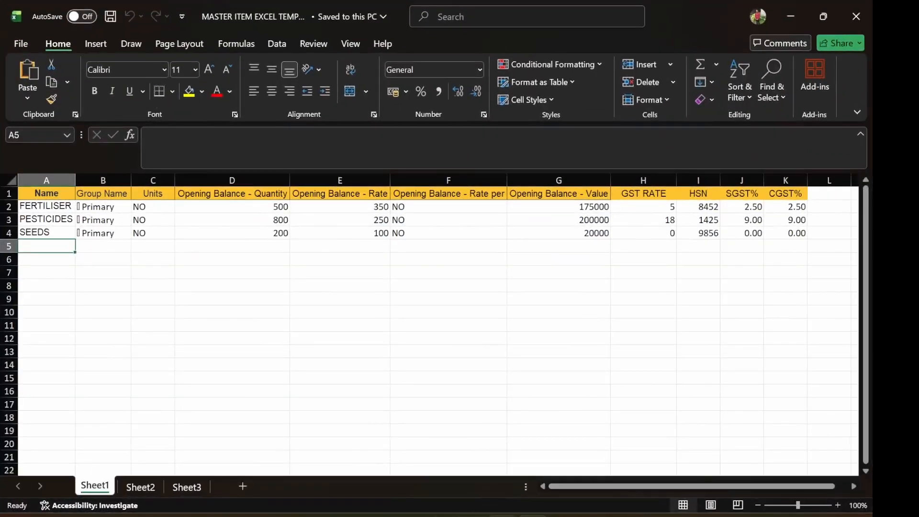
pyautogui.click(502, 516)
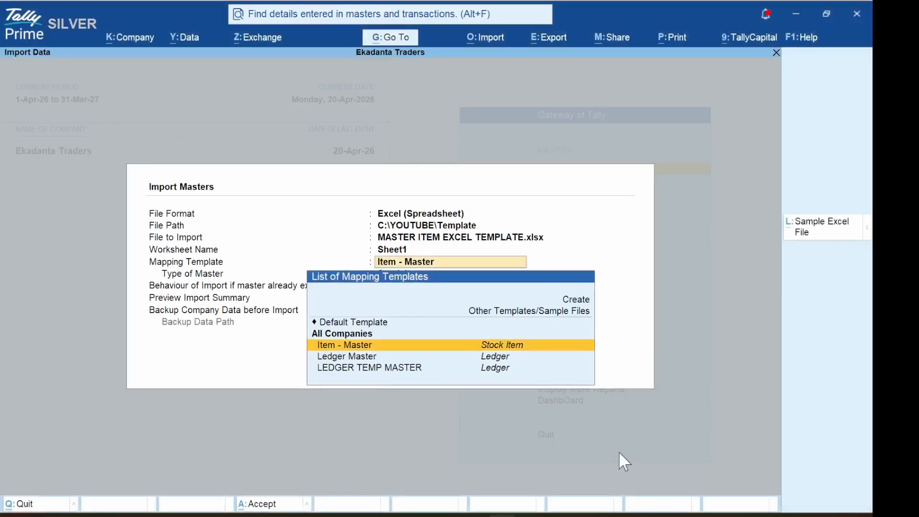
pyautogui.press('Return')
pyautogui.press('Down')
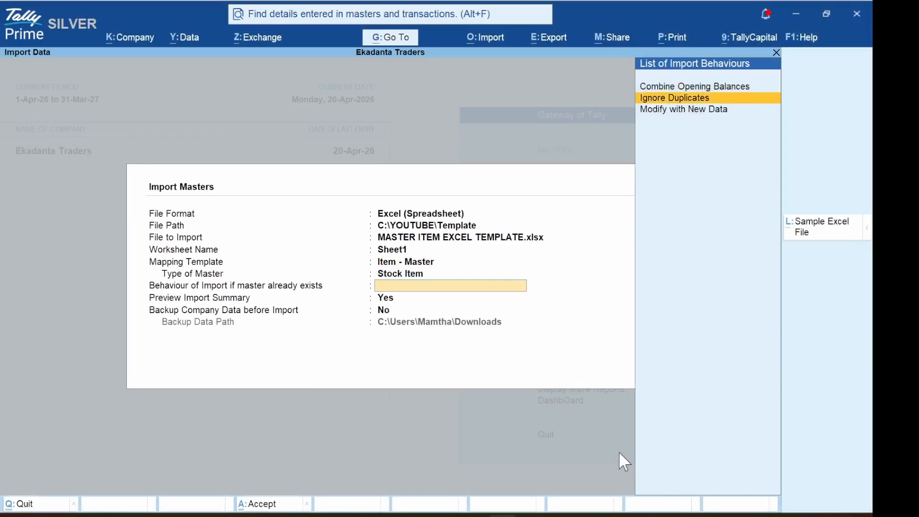
pyautogui.press('Down')
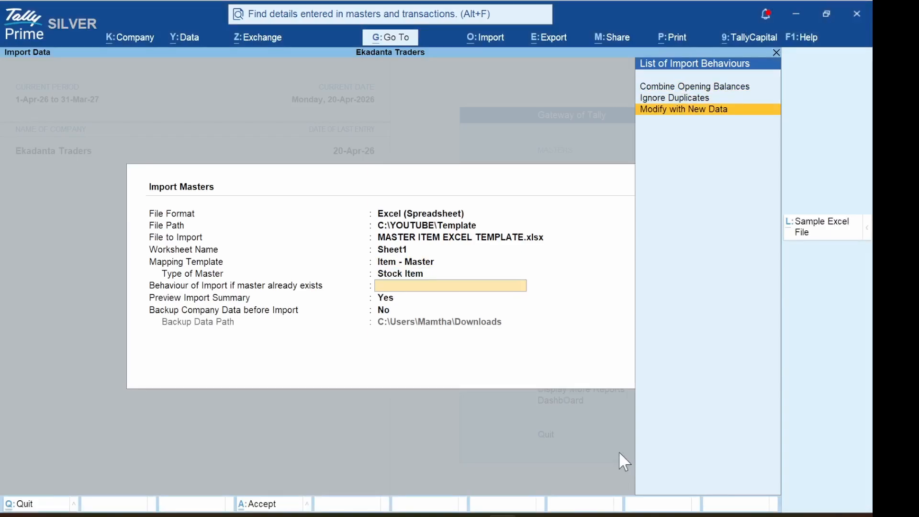
pyautogui.press('Return')
pyautogui.press('Return')
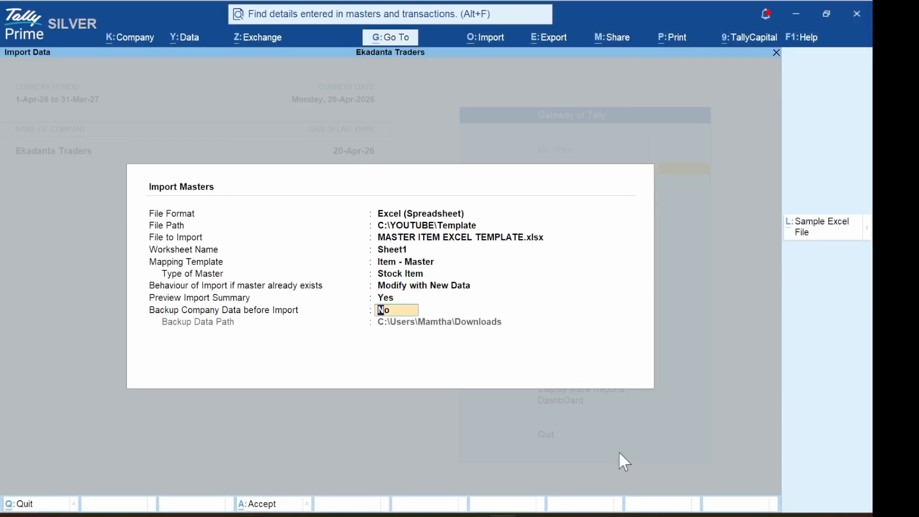
# - Keep the company data backup at No and import the stock items from the import summary preview
pyautogui.press('Return')
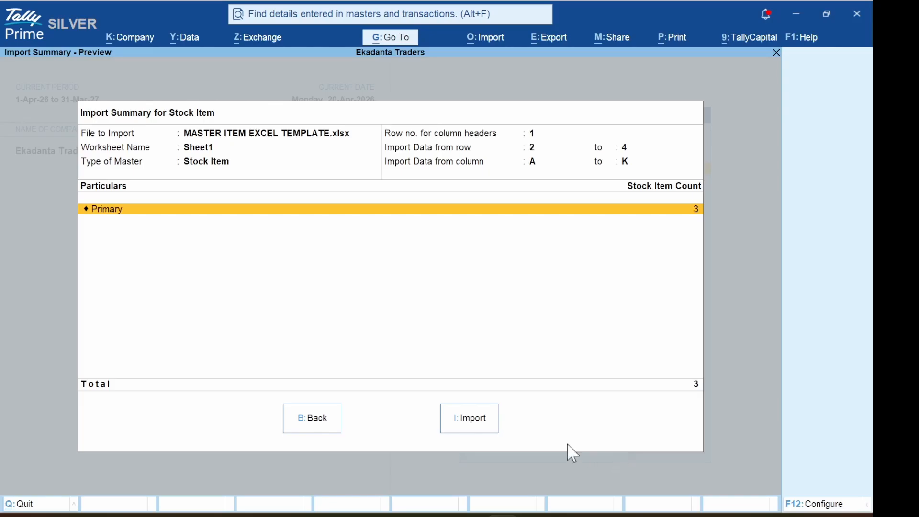
pyautogui.click(474, 420)
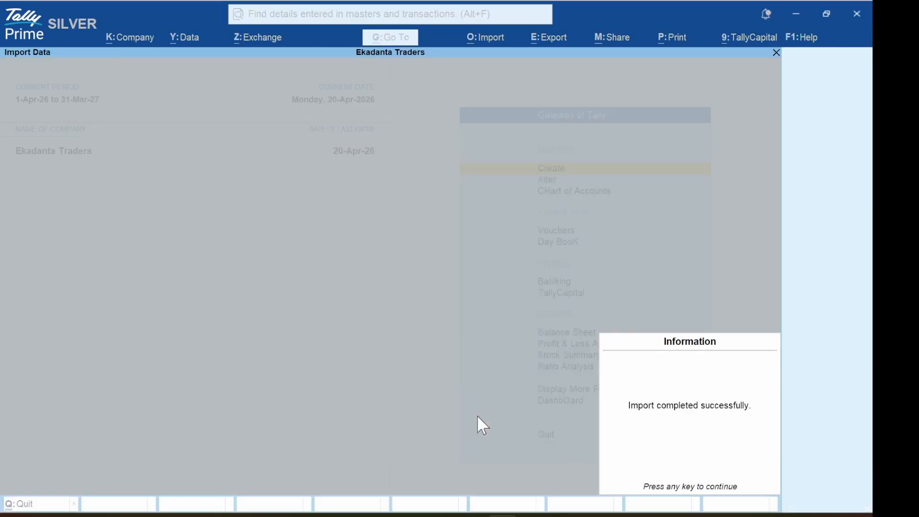
pyautogui.press('Return')
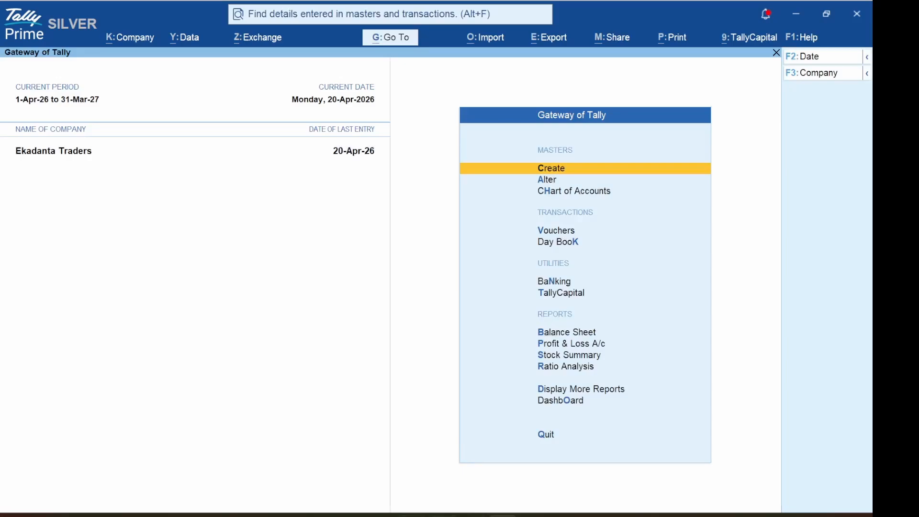
# - Switch to the TRANS TEMPLATE workbook in Excel
pyautogui.click(473, 515)
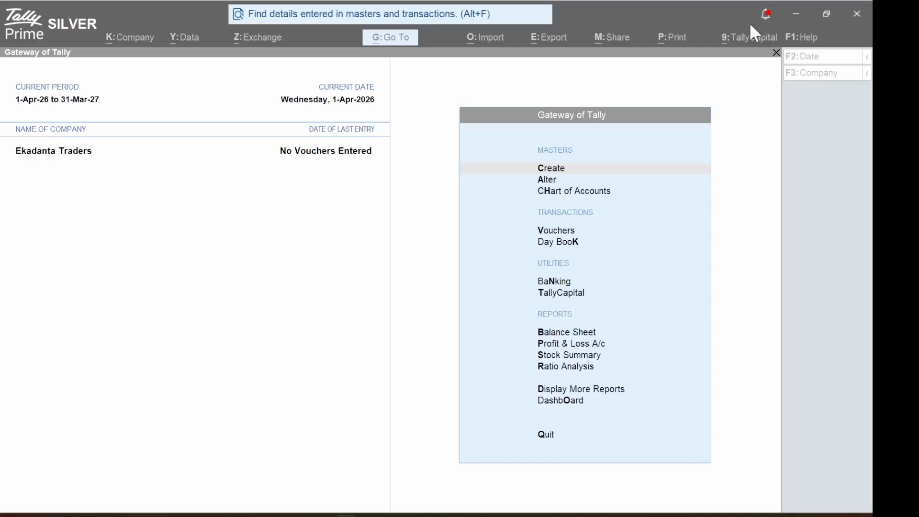
pyautogui.click(785, 9)
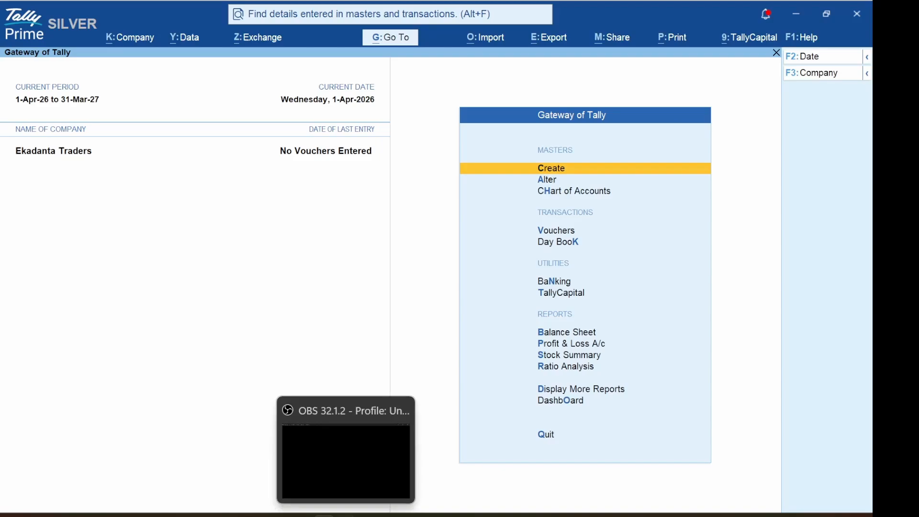
pyautogui.click(345, 516)
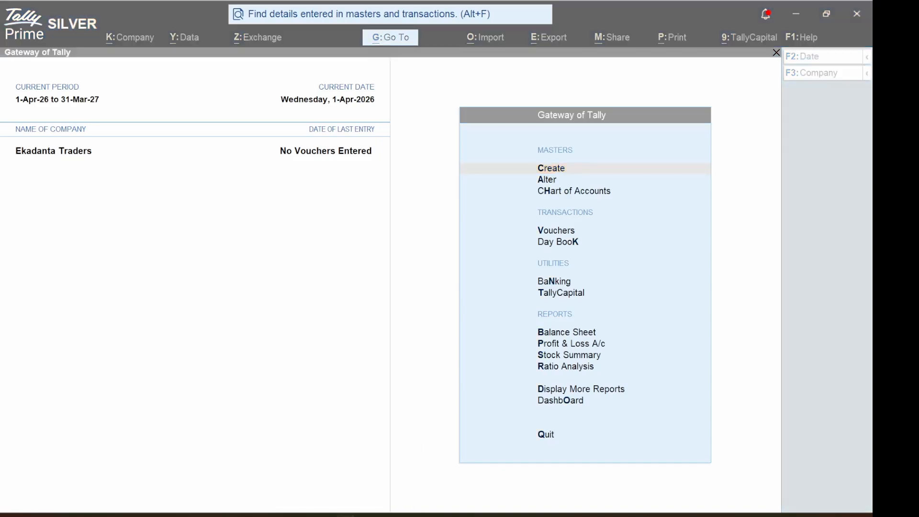
pyautogui.click(324, 515)
pyautogui.moveTo(366, 514)
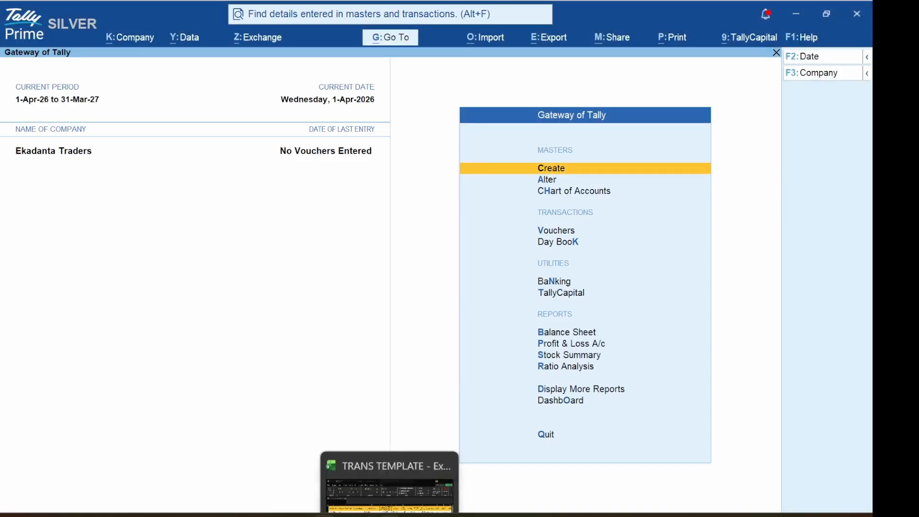
pyautogui.click(491, 462)
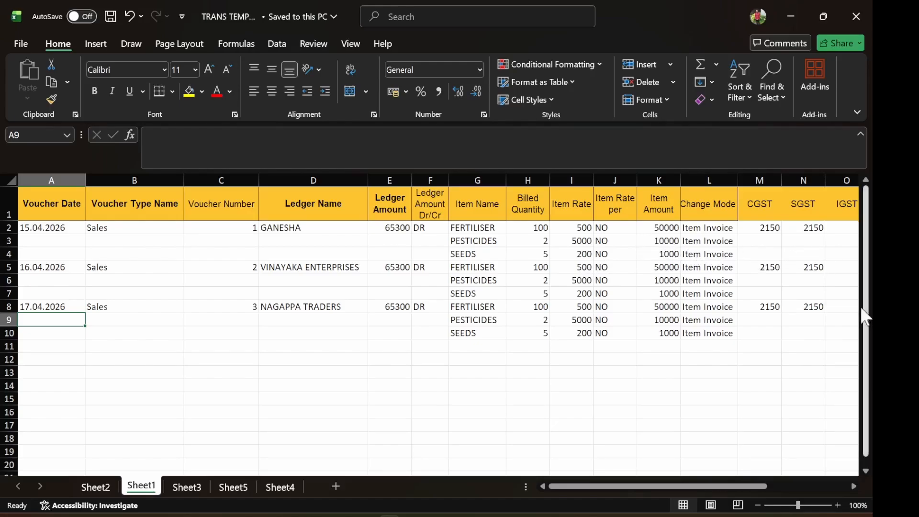
# - Examine the sales voucher columns on Sheet1 of TRANS TEMPLATE, from Voucher Date across to pincode
pyautogui.press('Right')
pyautogui.press('Right')
pyautogui.press('Right')
pyautogui.press('Right')
pyautogui.press('Right')
pyautogui.press('Right')
pyautogui.press('Right')
pyautogui.press('Right')
pyautogui.press('Right')
pyautogui.press('Right')
pyautogui.press('Right')
pyautogui.press('Right')
pyautogui.press('Right')
pyautogui.press('Right')
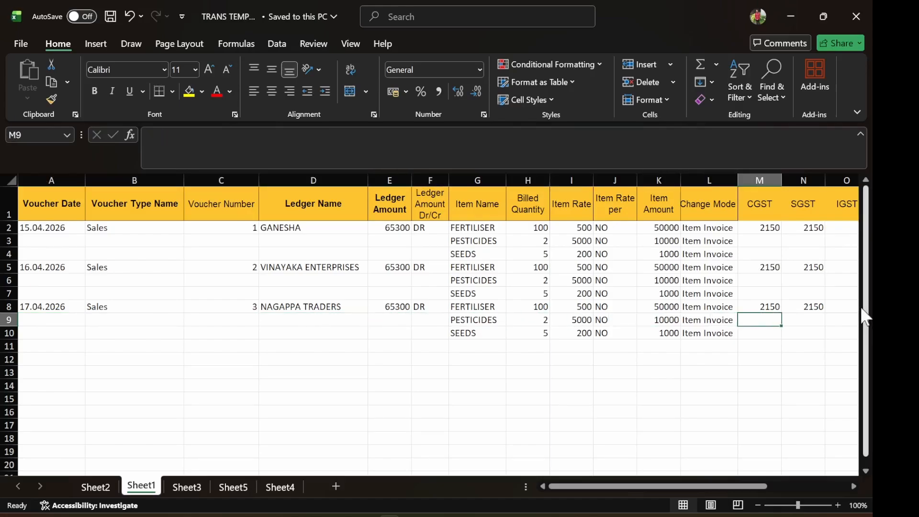
pyautogui.press('Right')
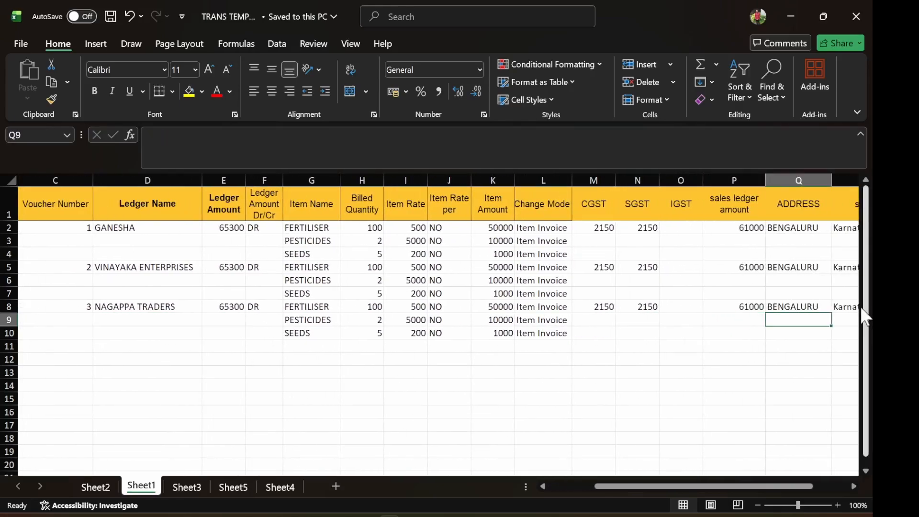
pyautogui.press('Right')
pyautogui.press('Right')
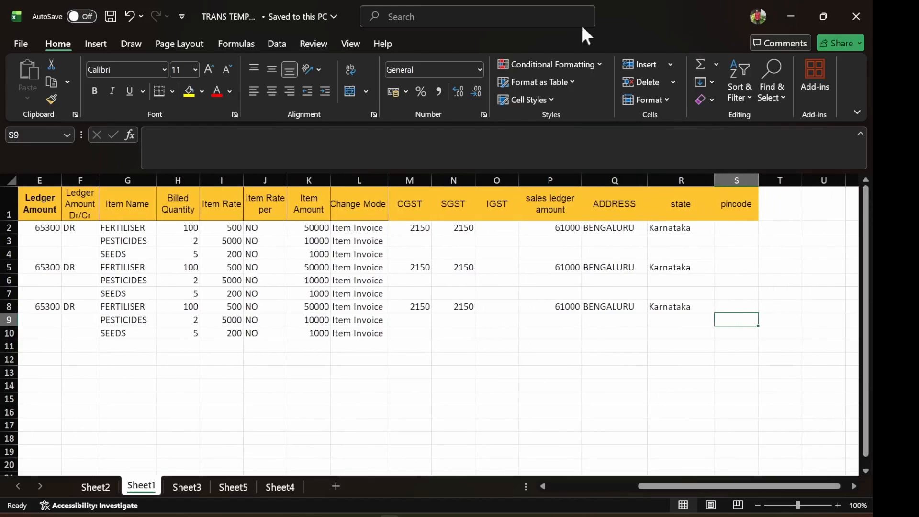
# - Save the TRANS TEMPLATE workbook and switch back to TallyPrime
pyautogui.click(113, 22)
pyautogui.click(325, 516)
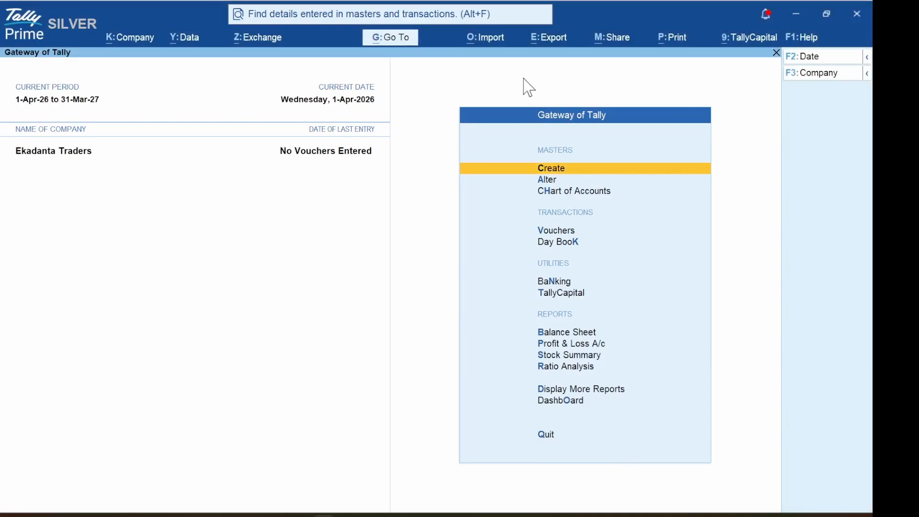
# - Open the Sales transaction mapping template for alteration, using TRANS TEMPLATE.xlsx and Sheet1
pyautogui.click(489, 40)
pyautogui.click(500, 196)
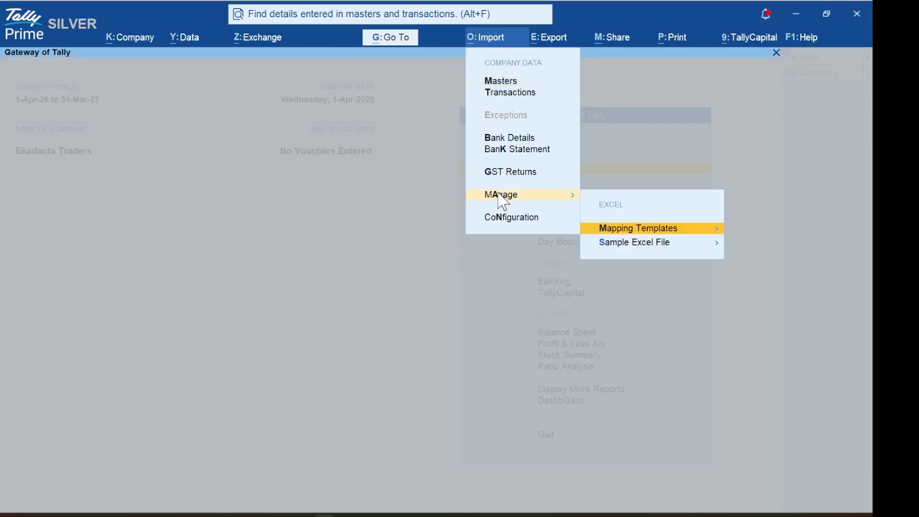
pyautogui.click(624, 232)
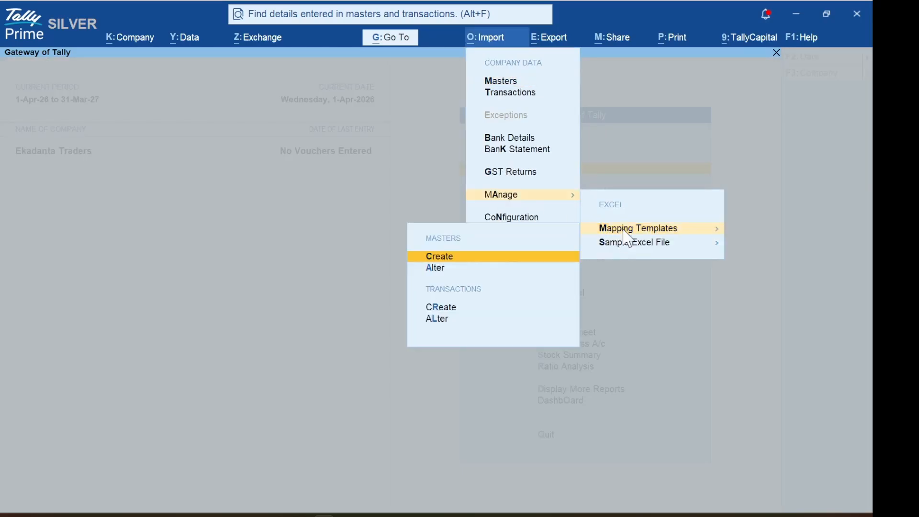
pyautogui.click(432, 320)
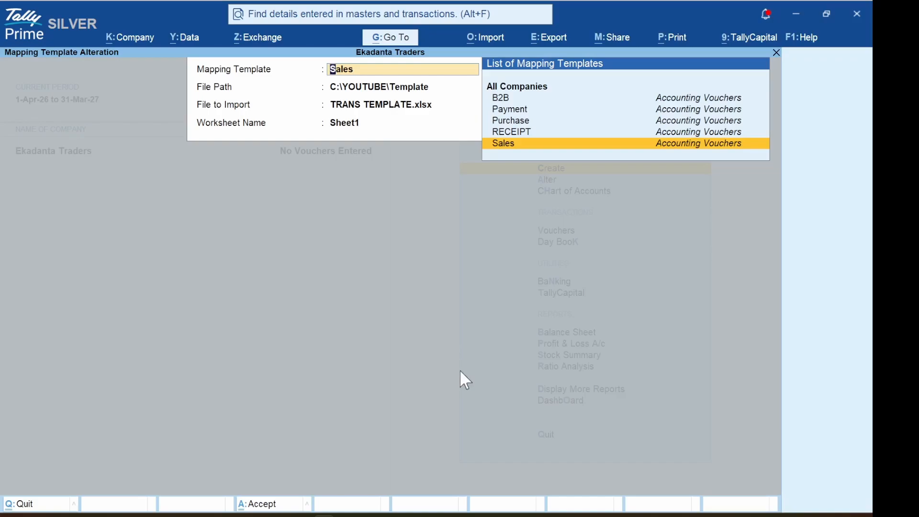
pyautogui.press('Return')
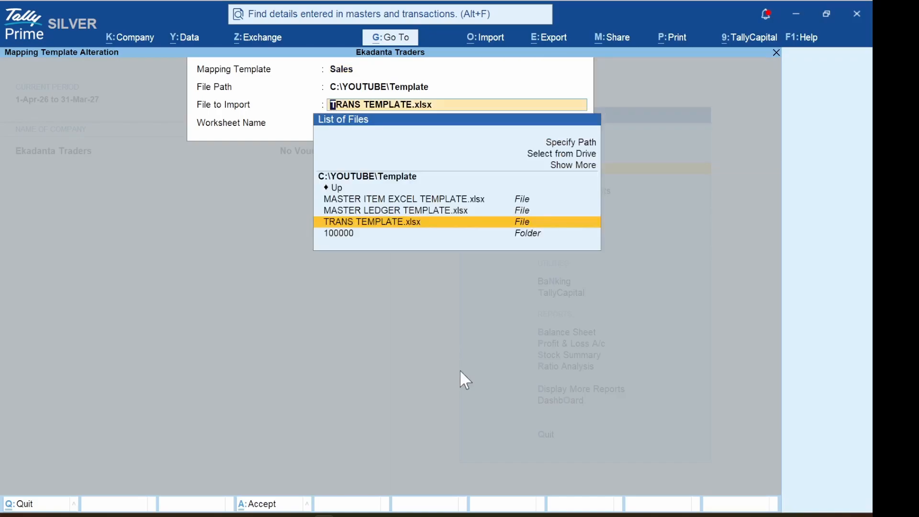
pyautogui.press('Return')
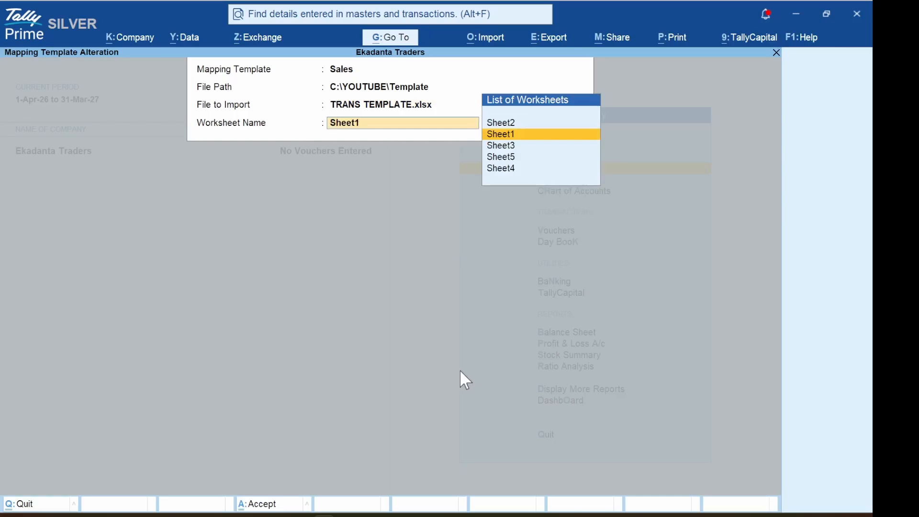
pyautogui.press('Return')
pyautogui.press('Return')
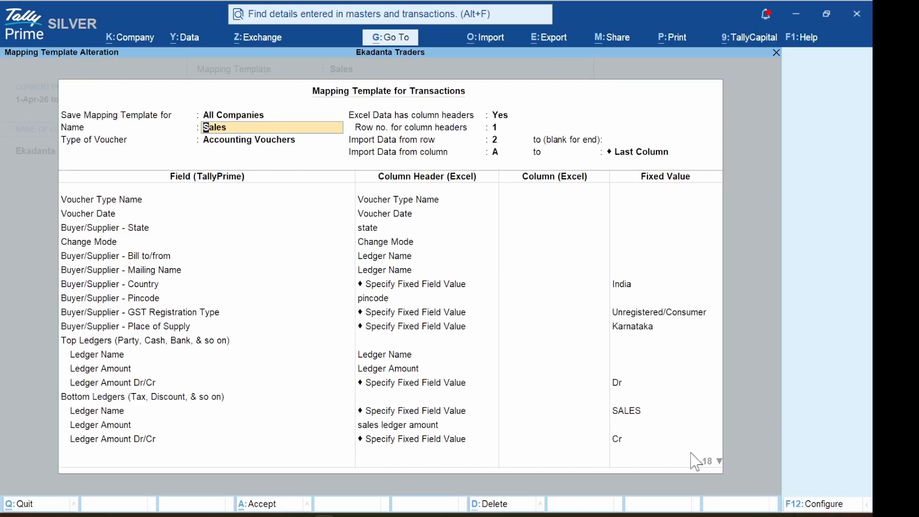
# - Review the Sales template's field mappings from Voucher Type Name through the item and tax ledger rows to Buyer/Supplier - Address
pyautogui.click(719, 462)
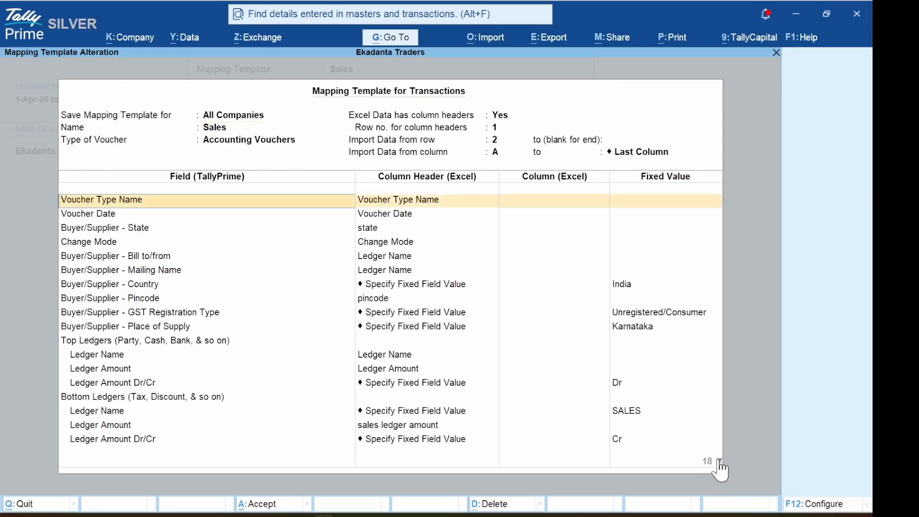
pyautogui.press('Down')
pyautogui.press('Down')
pyautogui.press('Down')
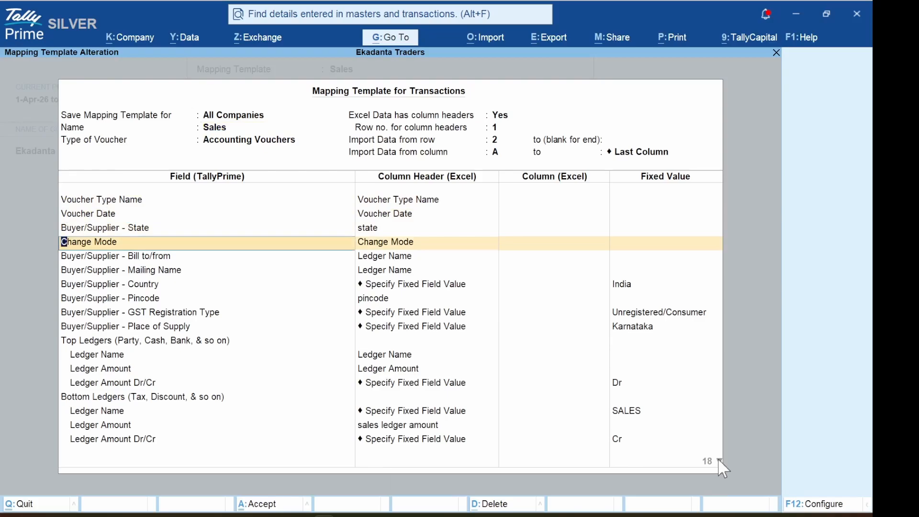
pyautogui.press('Down')
pyautogui.press('Down')
pyautogui.press('Down')
pyautogui.press('Down')
pyautogui.press('Down')
pyautogui.press('Down')
pyautogui.press('Down')
pyautogui.press('Down')
pyautogui.press('Down')
pyautogui.press('Down')
pyautogui.press('Down')
pyautogui.press('Down')
pyautogui.press('Down')
pyautogui.press('Down')
pyautogui.press('Down')
pyautogui.press('Down')
pyautogui.press('Down')
pyautogui.press('Down')
pyautogui.press('Down')
pyautogui.press('Down')
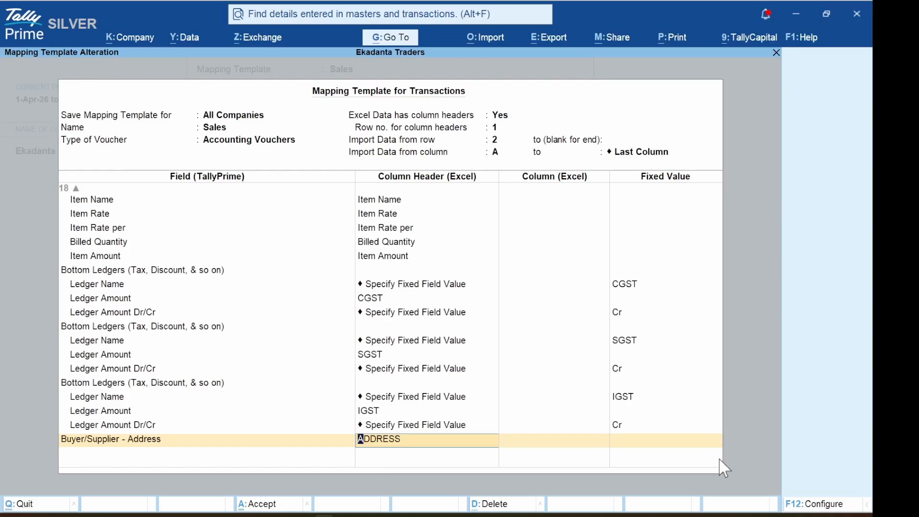
pyautogui.press('ctrl')
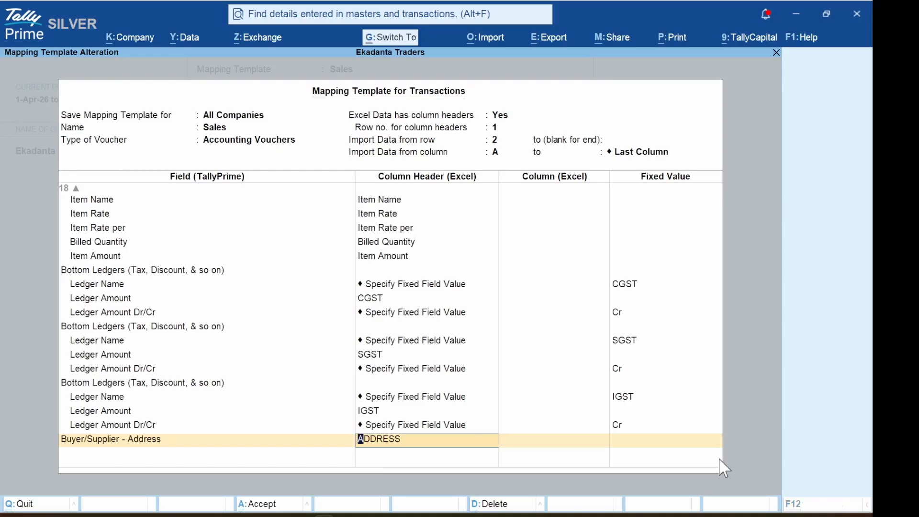
# - Save the Sales mapping template for transactions
pyautogui.hotkey('ctrl', 'a')
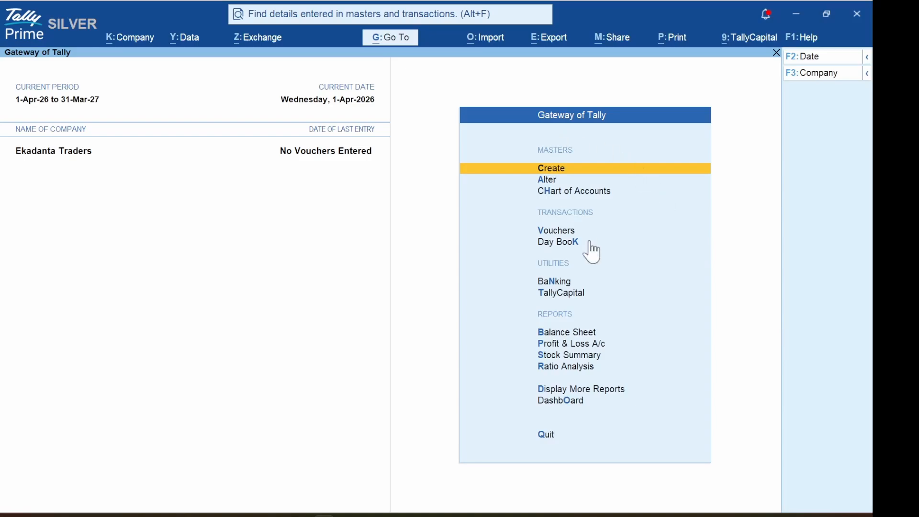
pyautogui.click(485, 41)
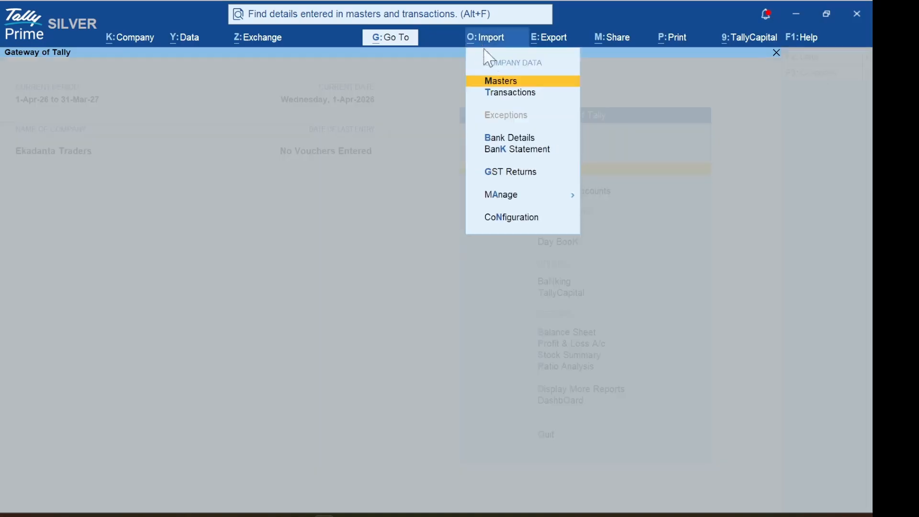
pyautogui.click(506, 197)
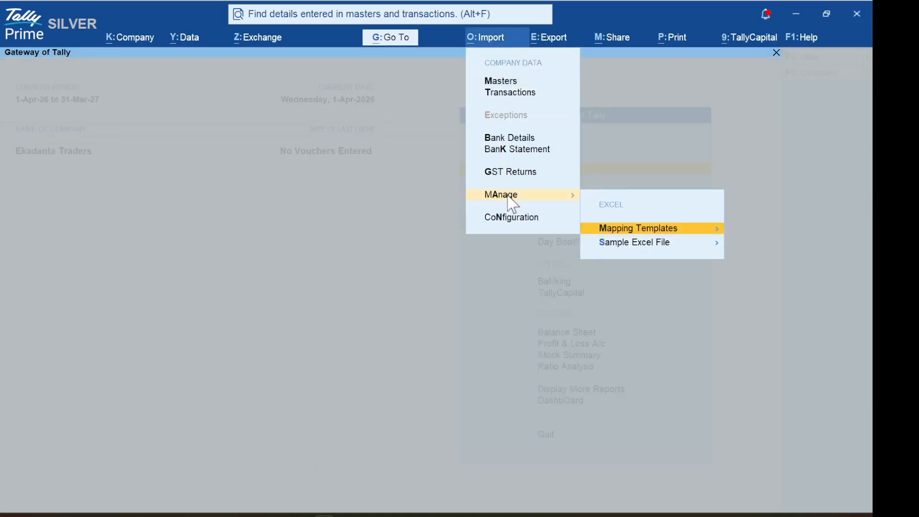
pyautogui.click(624, 235)
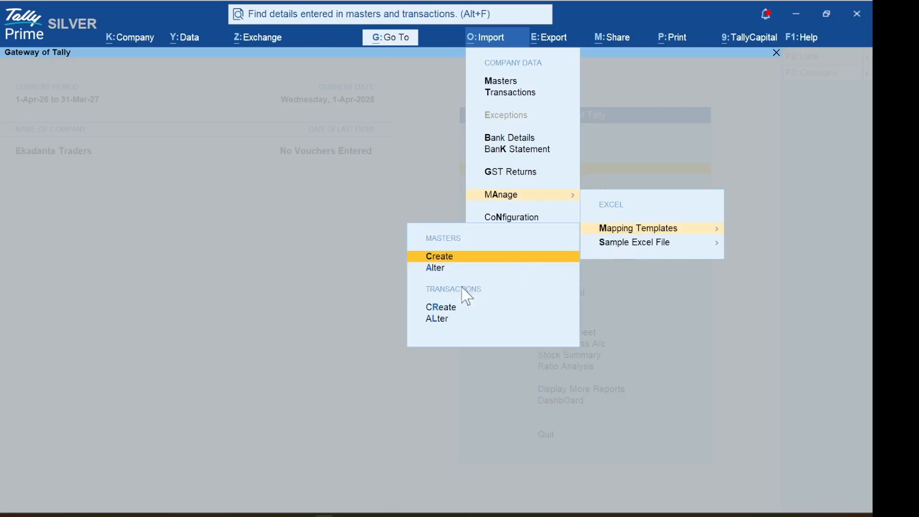
pyautogui.click(437, 305)
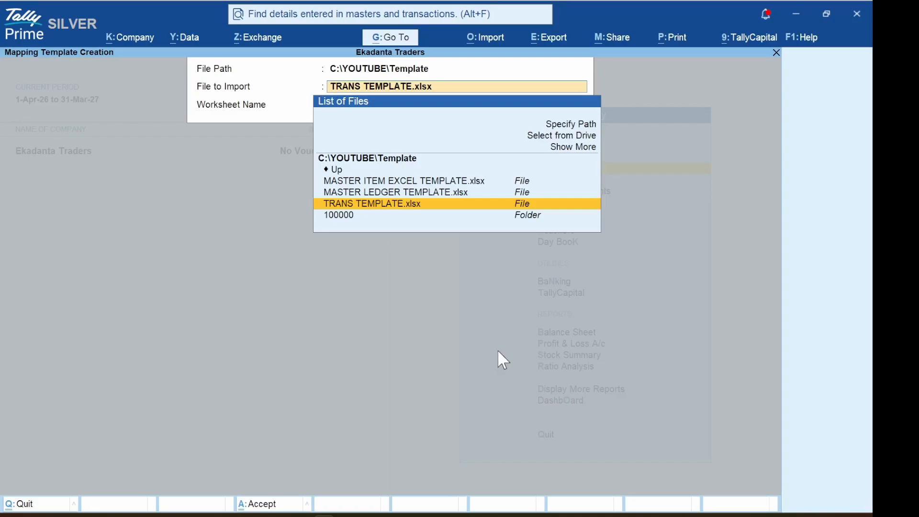
pyautogui.press('Return')
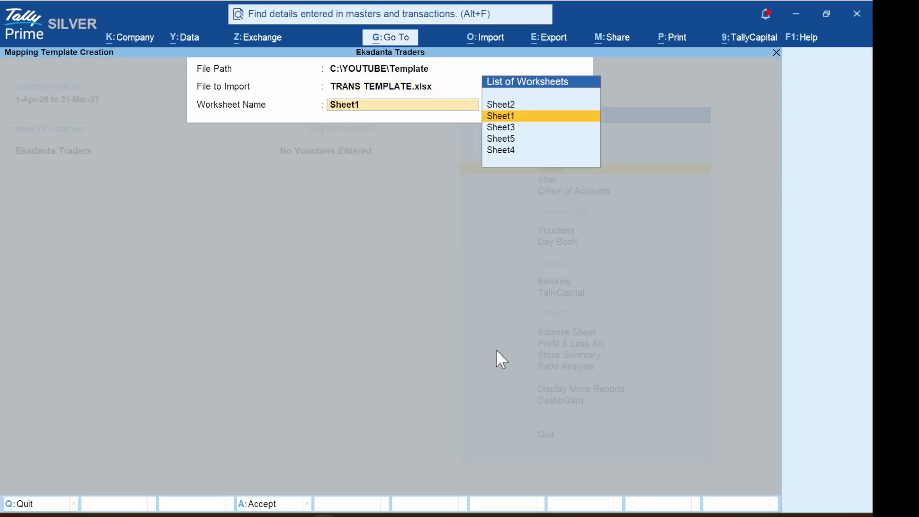
pyautogui.press('Return')
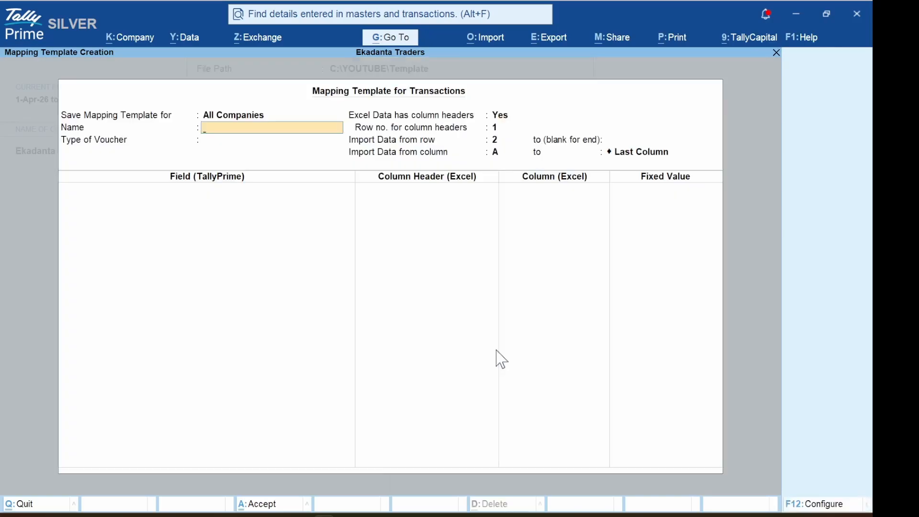
pyautogui.write('Sa')
pyautogui.press('Escape')
pyautogui.press('Escape')
pyautogui.press('y')
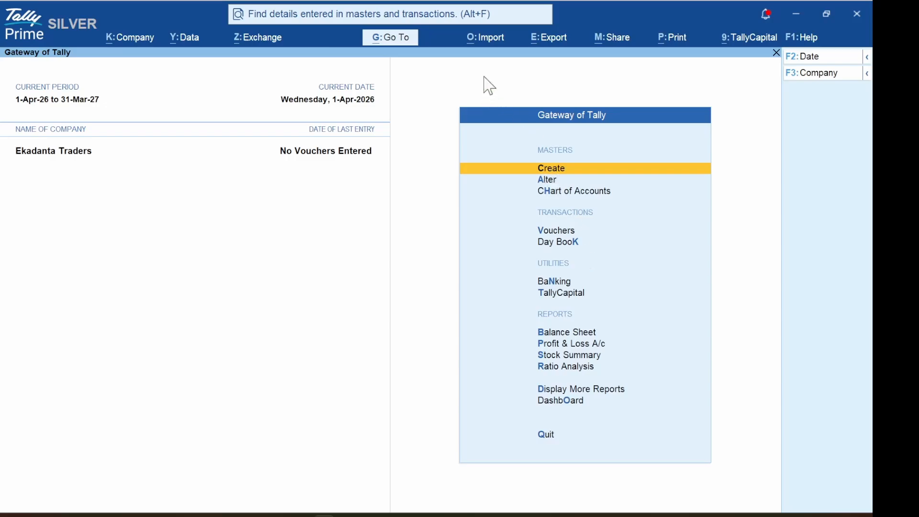
pyautogui.click(492, 39)
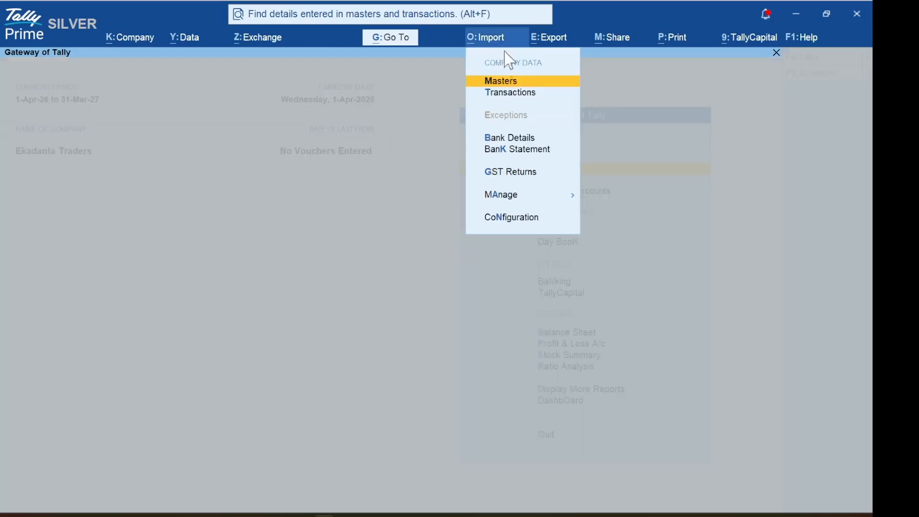
pyautogui.click(509, 96)
pyautogui.press('Return')
pyautogui.press('Return')
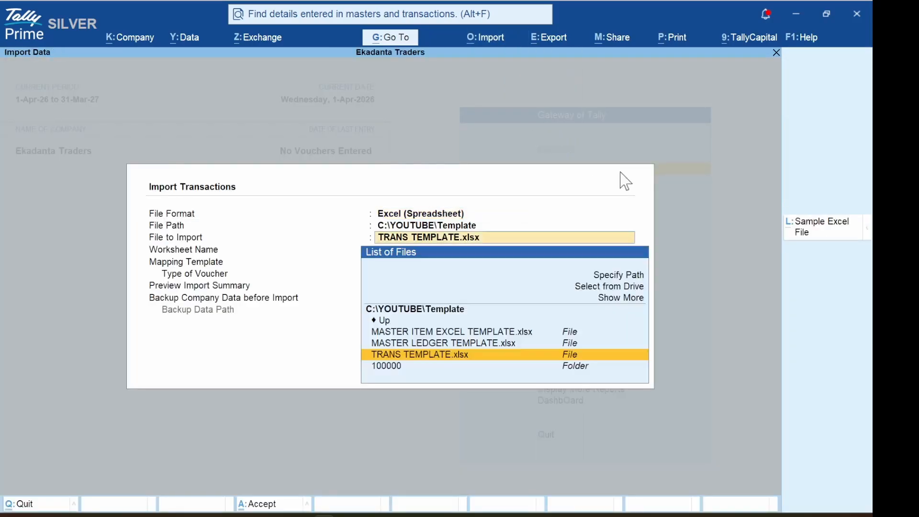
pyautogui.press('Return')
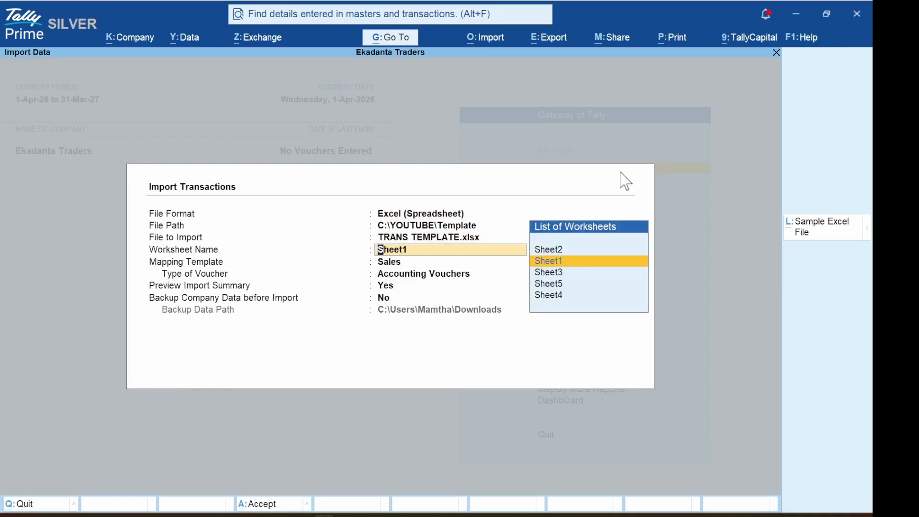
pyautogui.press('Return')
pyautogui.press('Return')
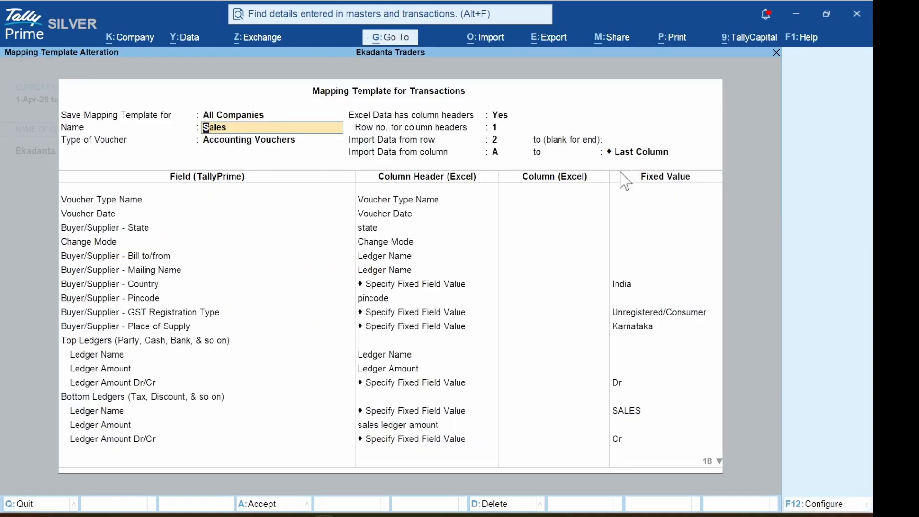
pyautogui.press('Escape')
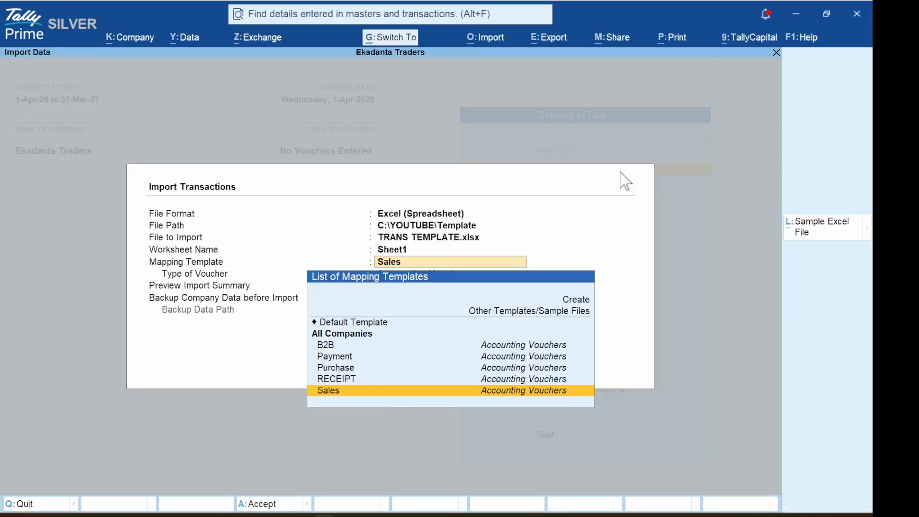
pyautogui.press('Return')
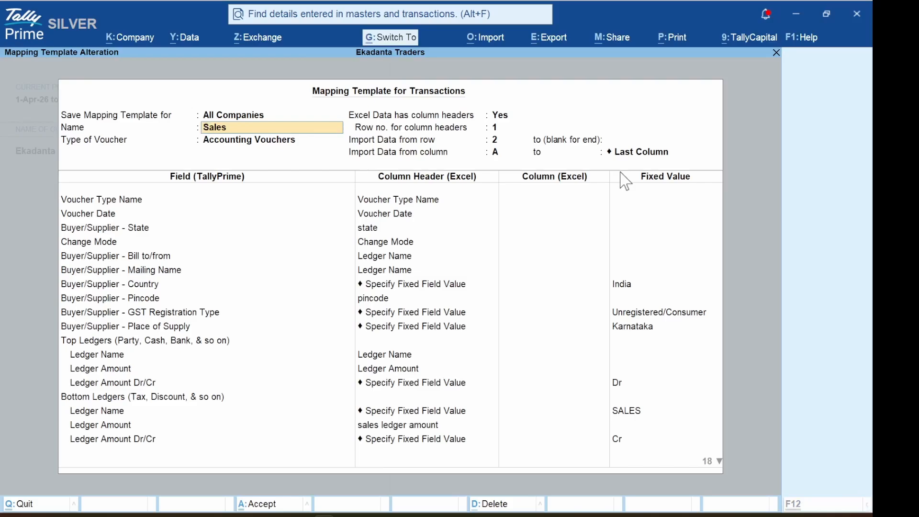
pyautogui.hotkey('ctrl', 'a')
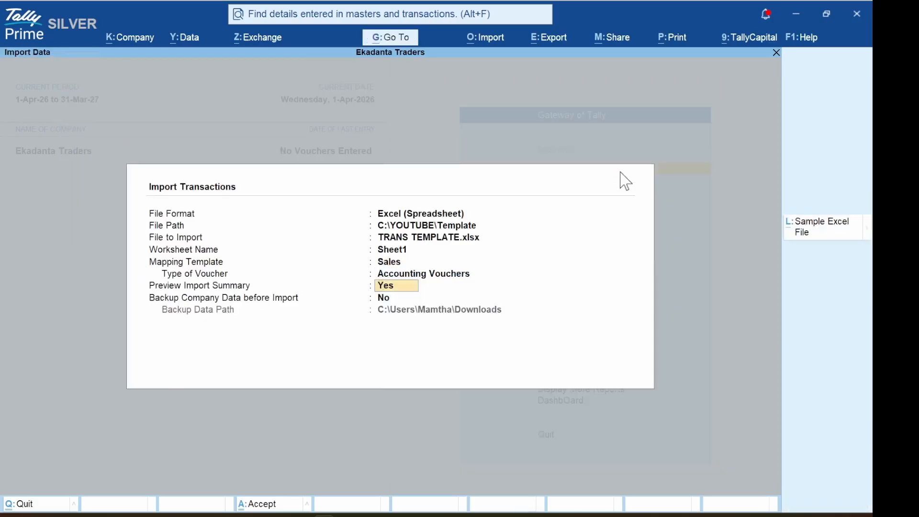
pyautogui.press('Escape')
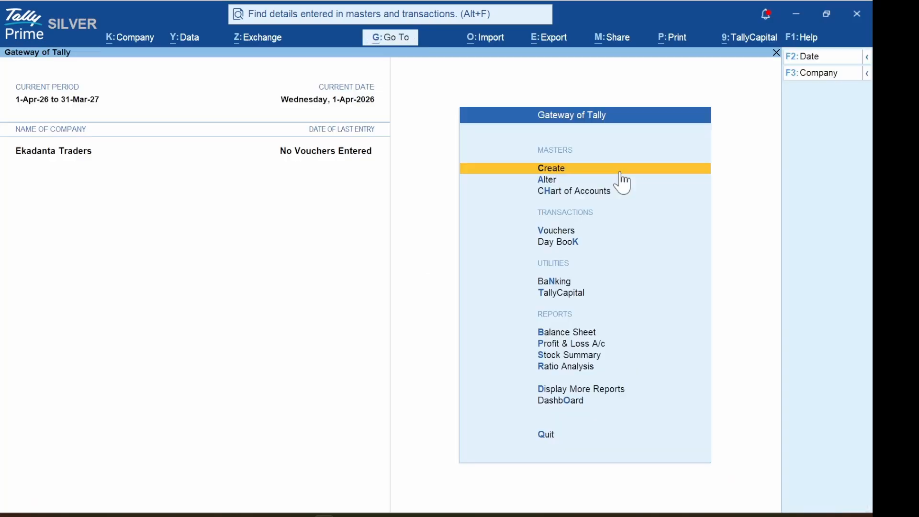
# - Check the sales voucher rows on Sheet1 of the TRANS TEMPLATE workbook in Excel and return to TallyPrime
pyautogui.click(500, 36)
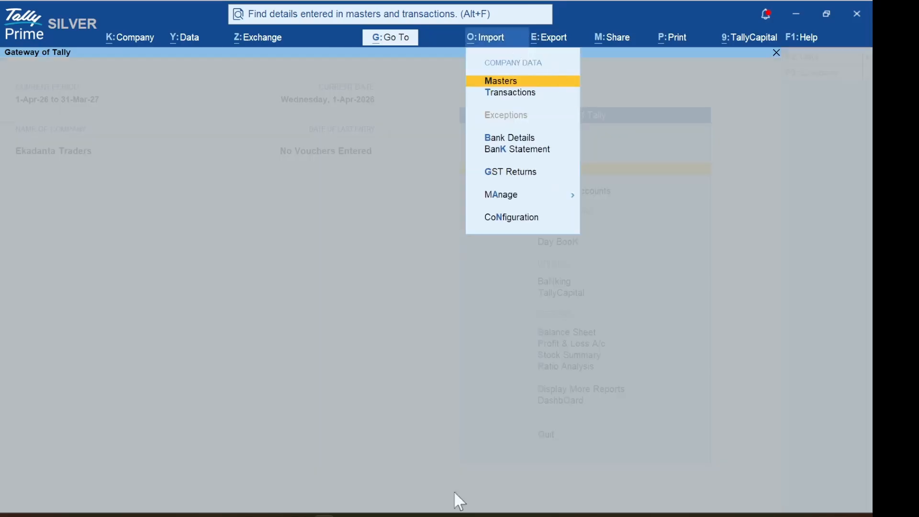
pyautogui.click(390, 515)
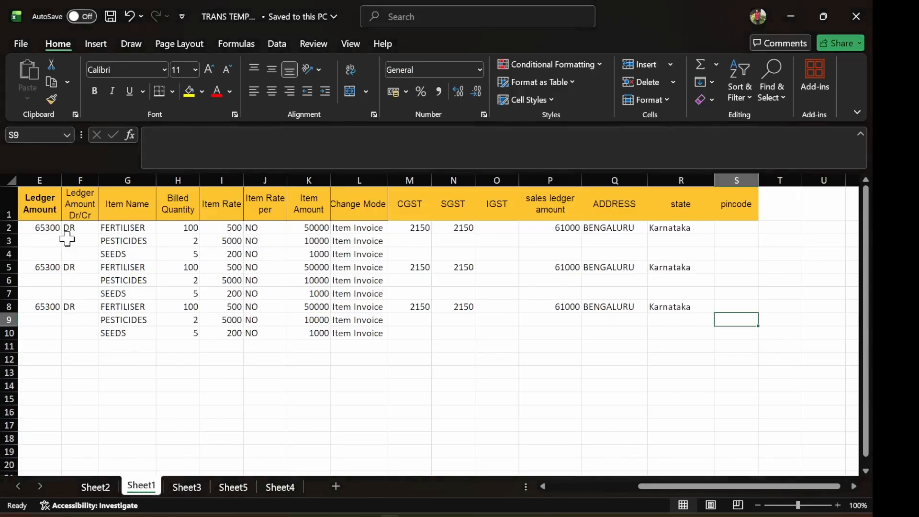
pyautogui.click(484, 357)
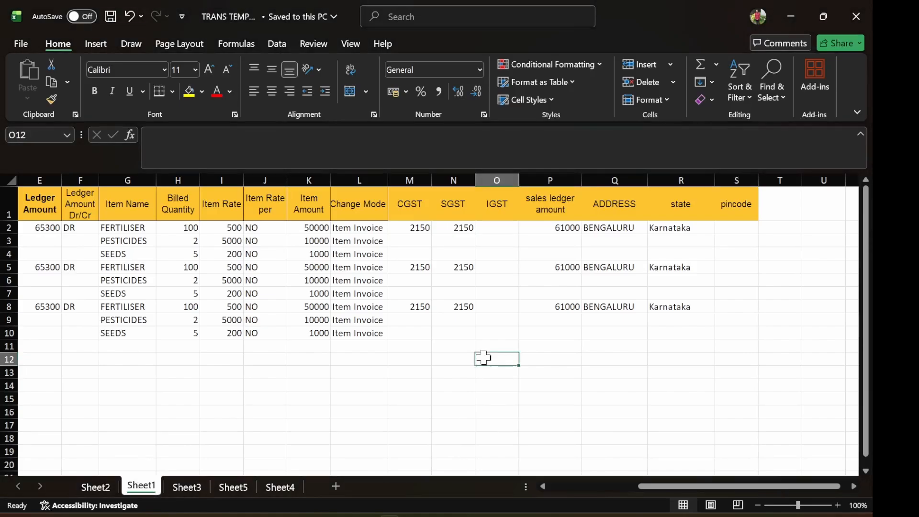
pyautogui.press('Home')
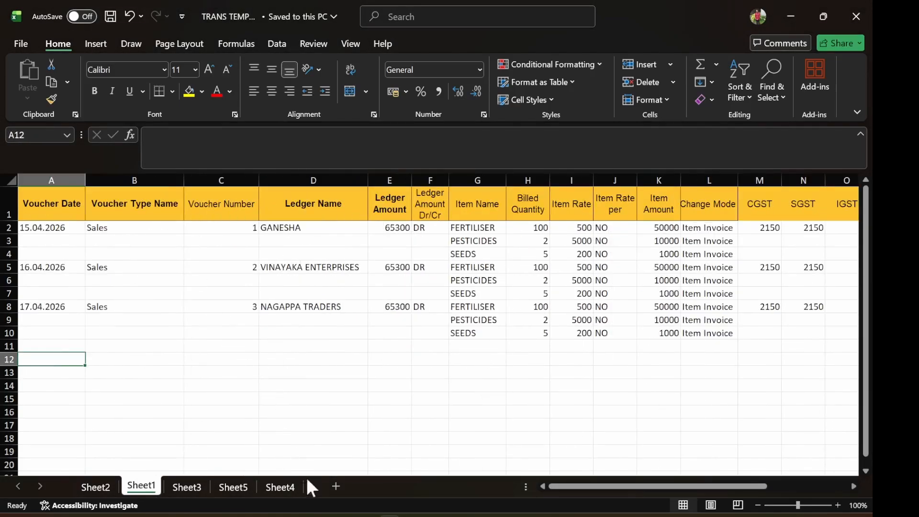
pyautogui.click(324, 515)
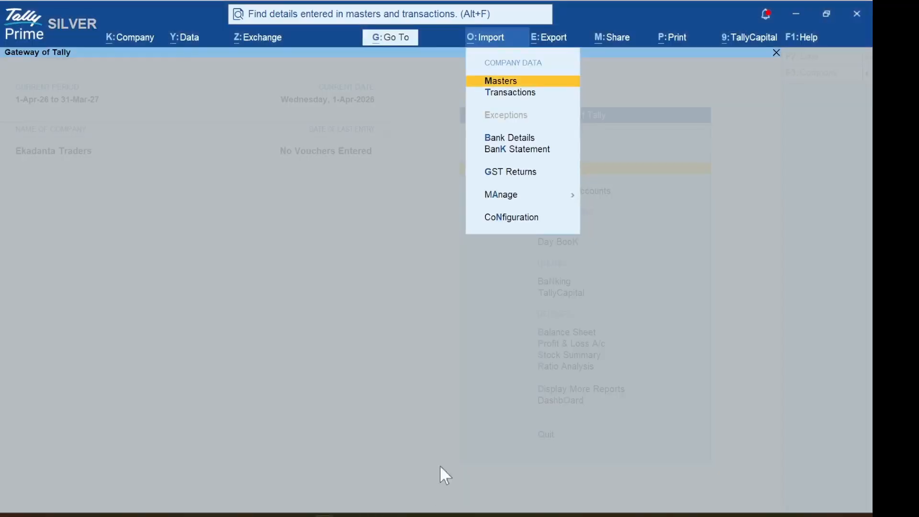
# - Import the sales transactions from Sheet1 of TRANS TEMPLATE.xlsx in C:\YOUTUBE\Template using the Sales mapping template
pyautogui.click(500, 93)
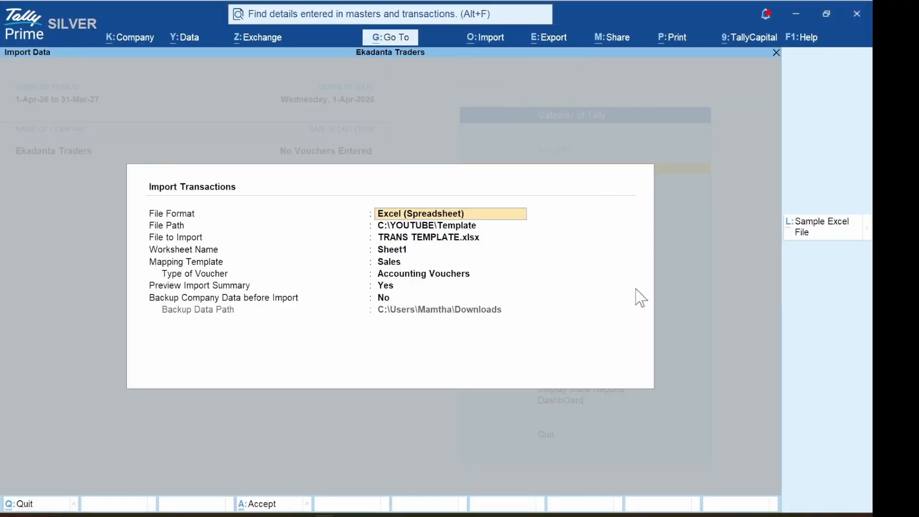
pyautogui.press('Return')
pyautogui.press('Return')
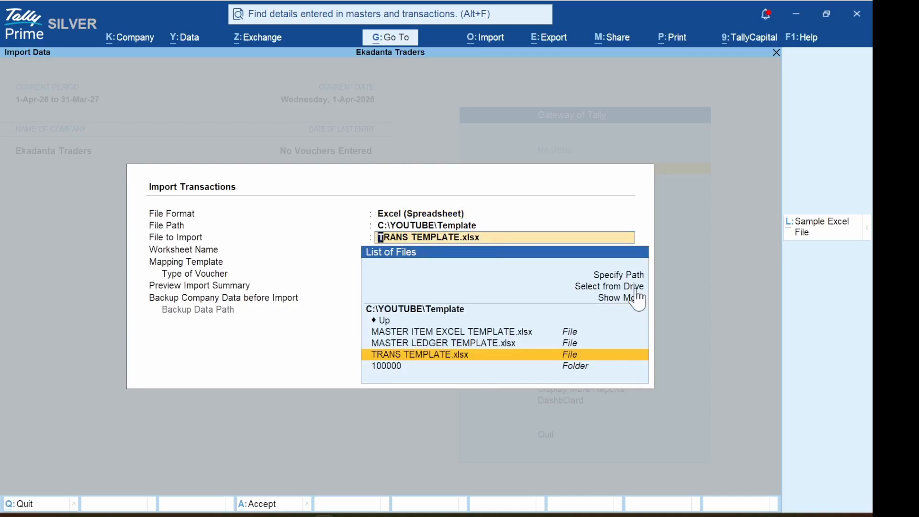
pyautogui.press('Return')
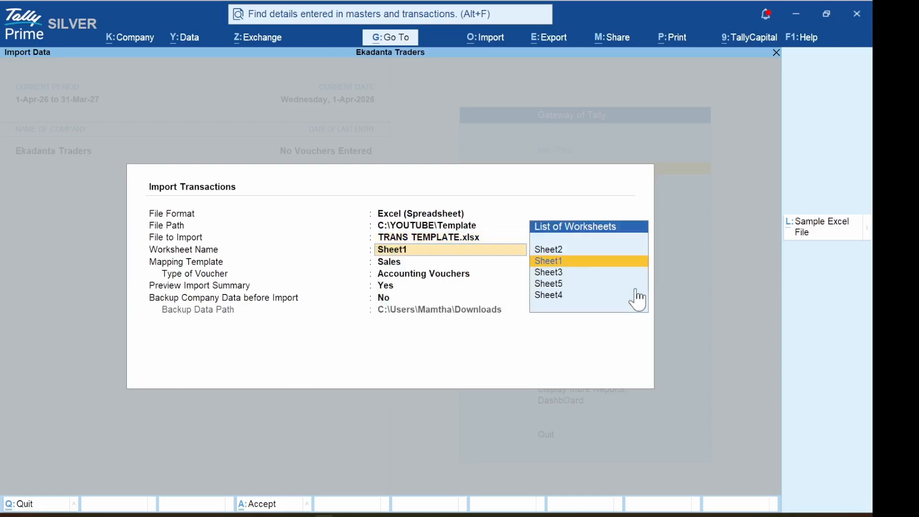
pyautogui.press('Return')
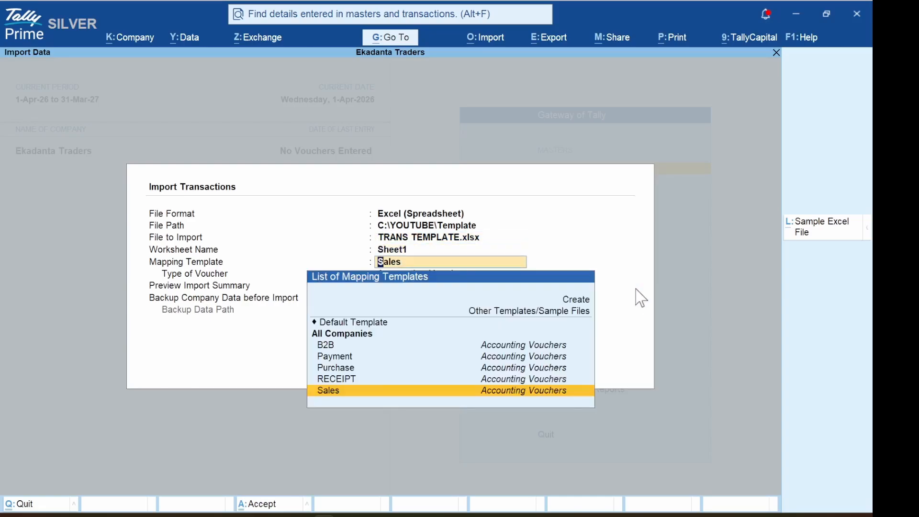
pyautogui.press('Return')
pyautogui.press('Return')
pyautogui.press('Return')
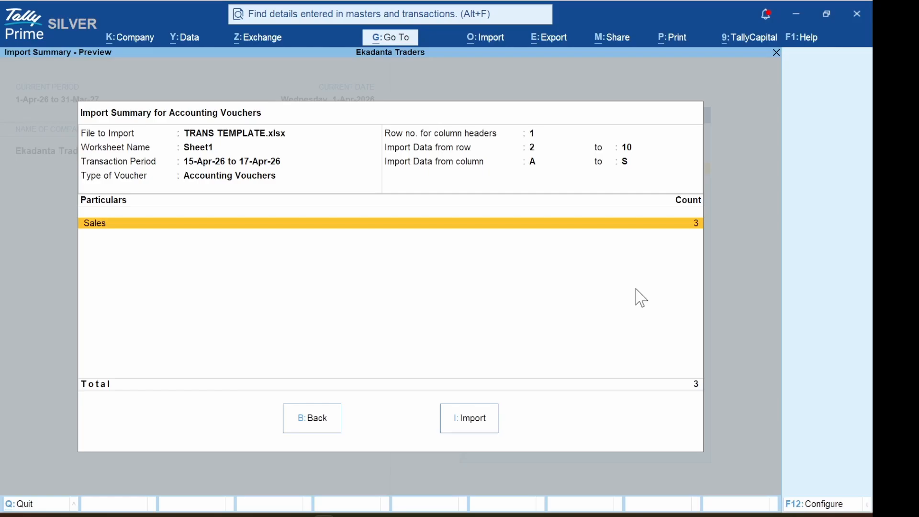
pyautogui.click(478, 429)
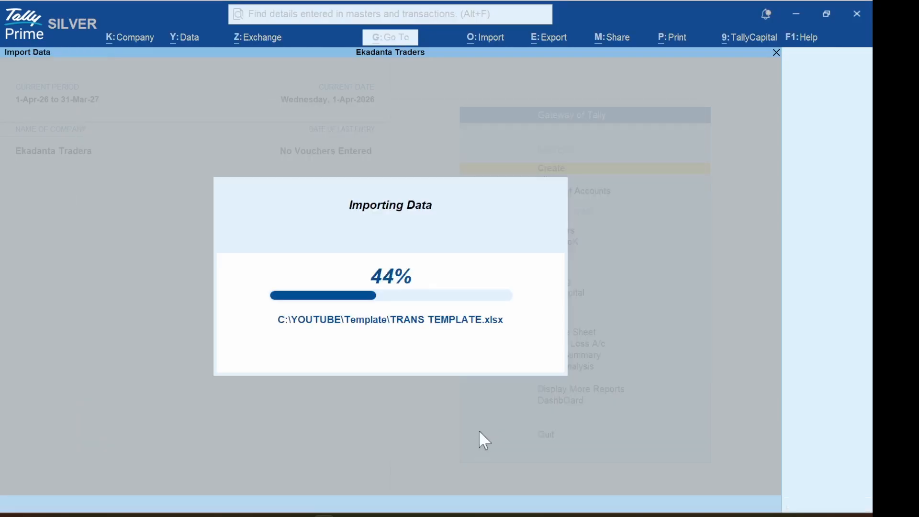
pyautogui.press('Return')
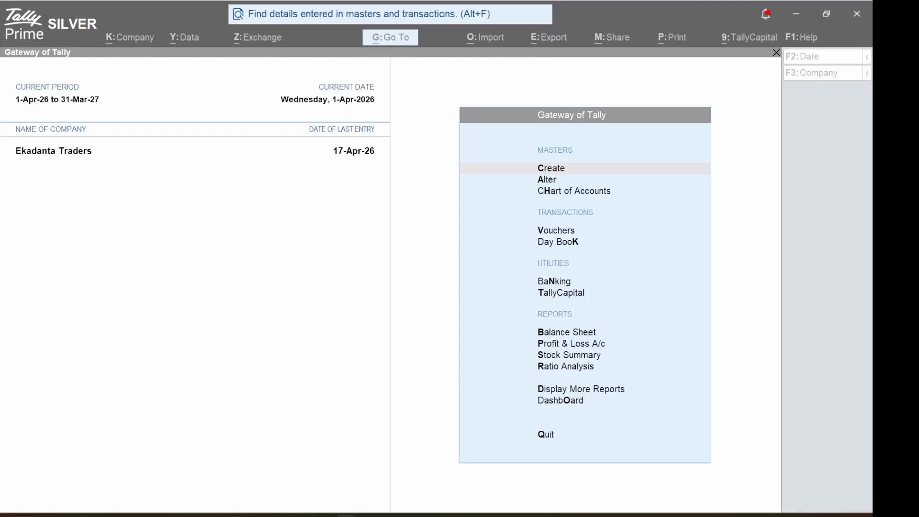
# - In the TRANS TEMPLATE workbook in Excel, autofit the Item Name and Change Mode columns on Sheet3 and save the workbook
pyautogui.click(390, 515)
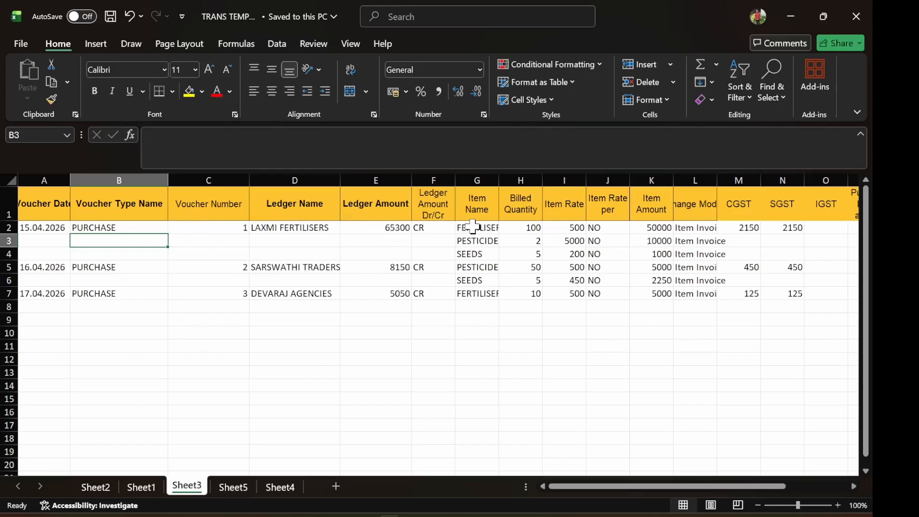
pyautogui.doubleClick(499, 185)
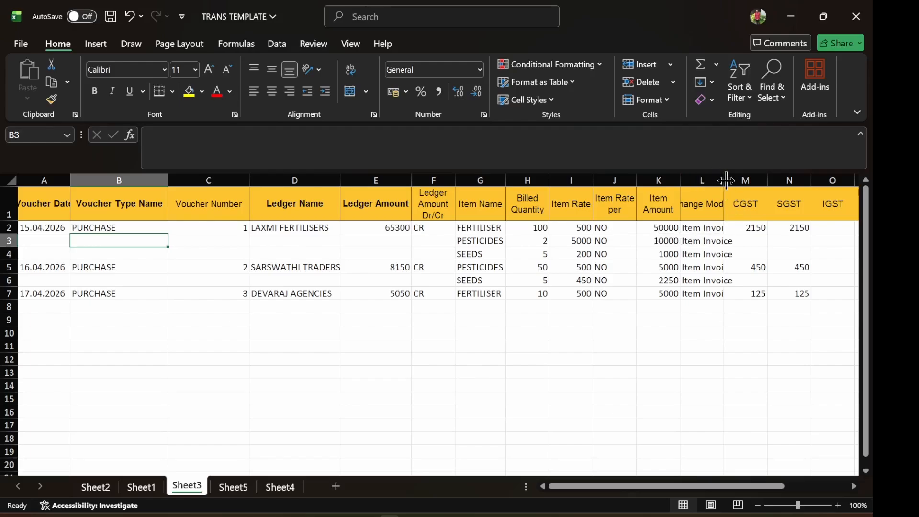
pyautogui.doubleClick(726, 180)
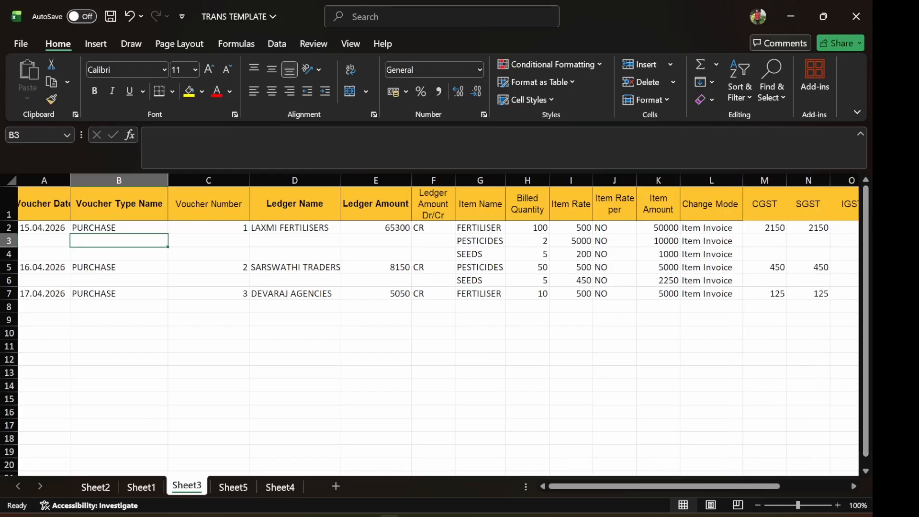
pyautogui.press('Right')
pyautogui.press('Right')
pyautogui.press('Right')
pyautogui.press('Right')
pyautogui.press('Right')
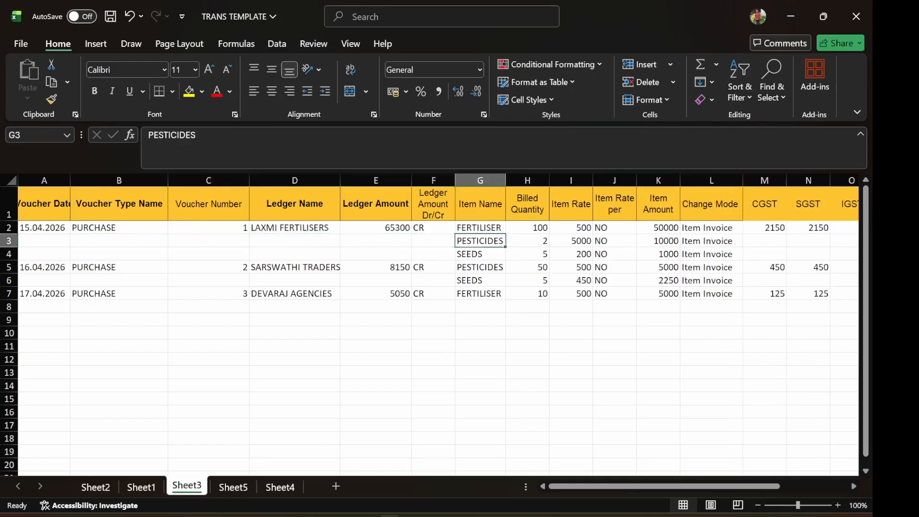
pyautogui.click(115, 22)
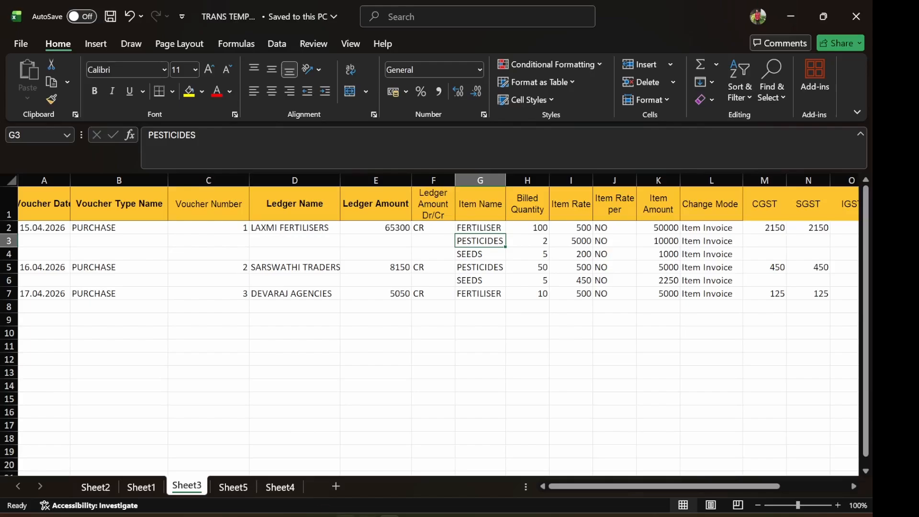
# - Switch from Excel back to TallyPrime
pyautogui.hotkey('alt', 'Tab')
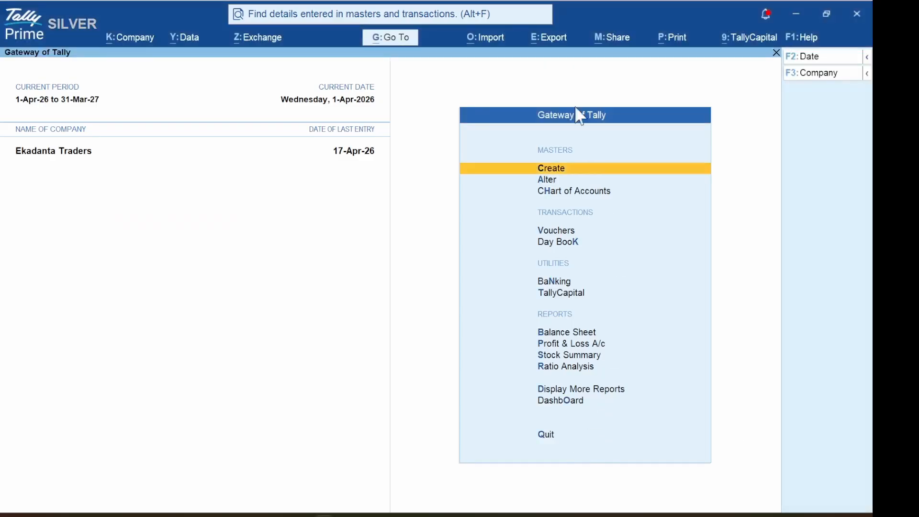
pyautogui.click(496, 38)
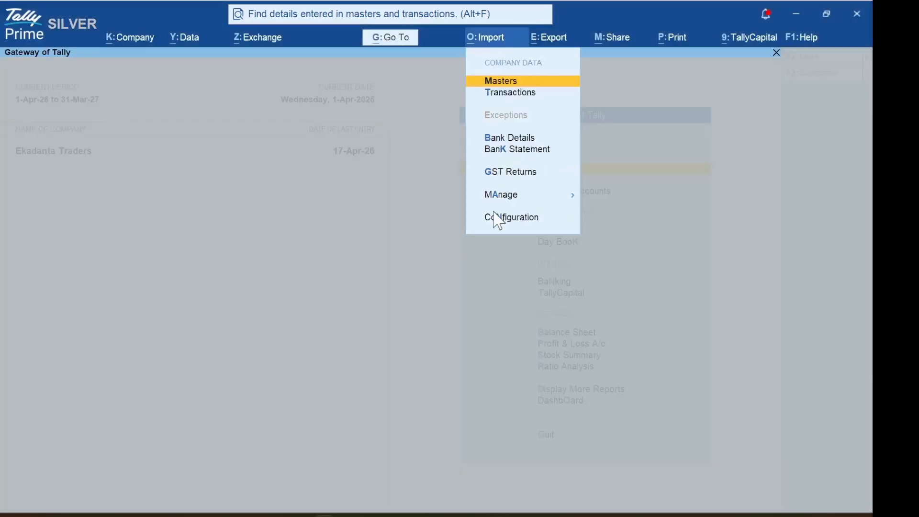
pyautogui.click(508, 195)
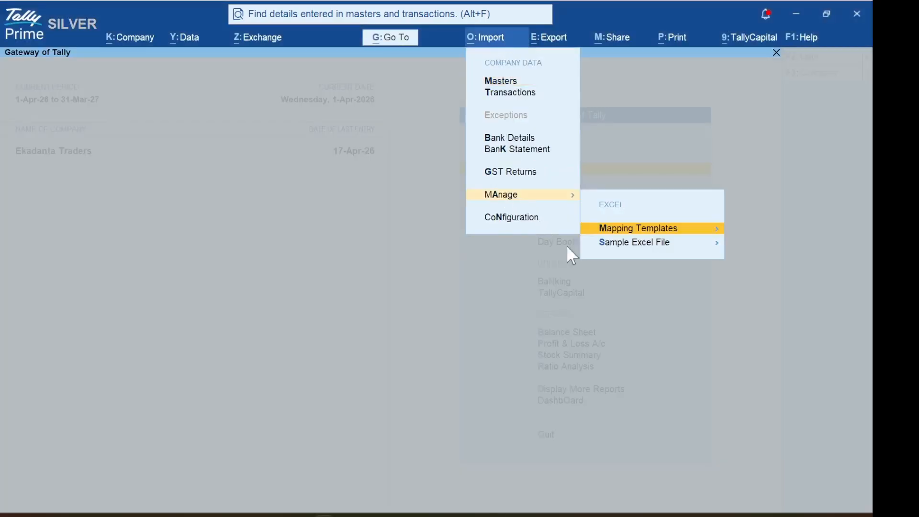
pyautogui.click(652, 230)
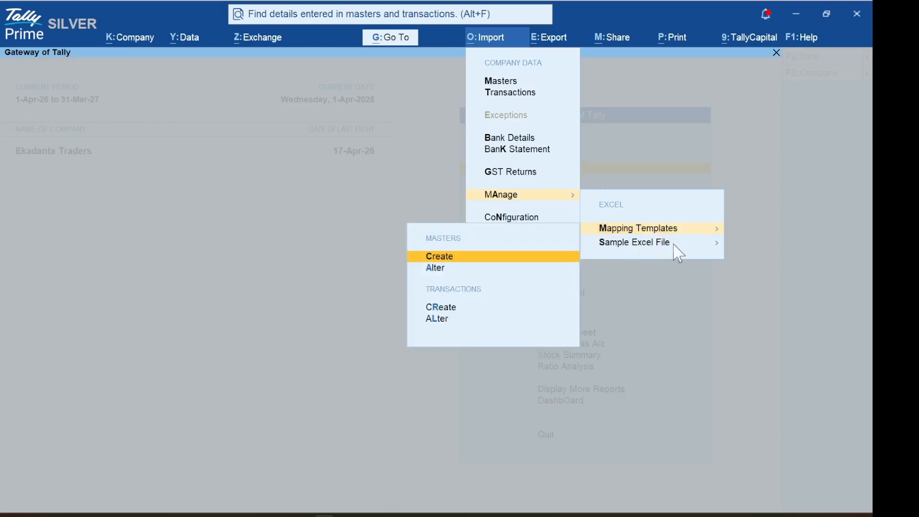
pyautogui.click(425, 309)
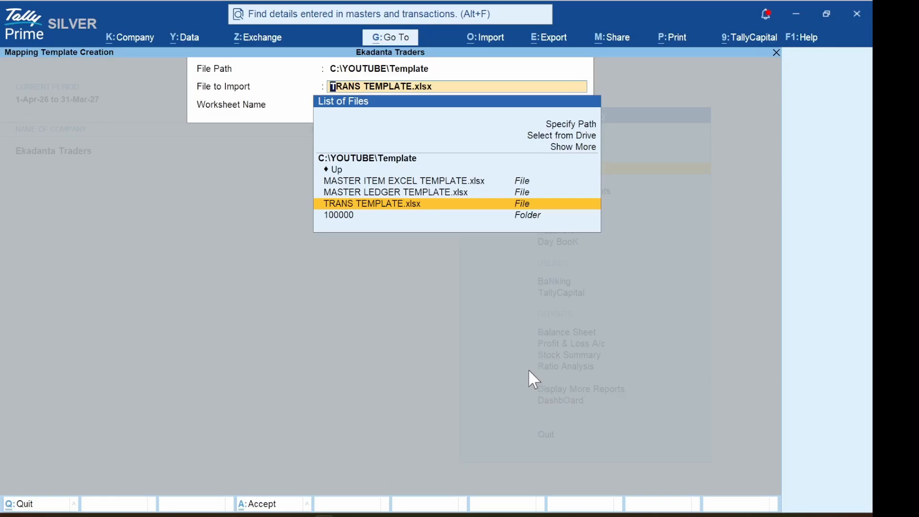
pyautogui.press('Up')
pyautogui.press('Up')
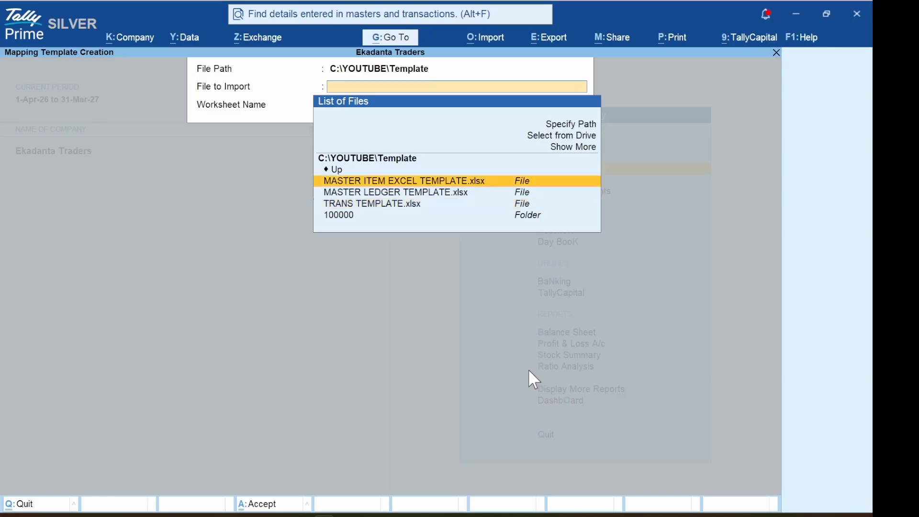
pyautogui.press('Escape')
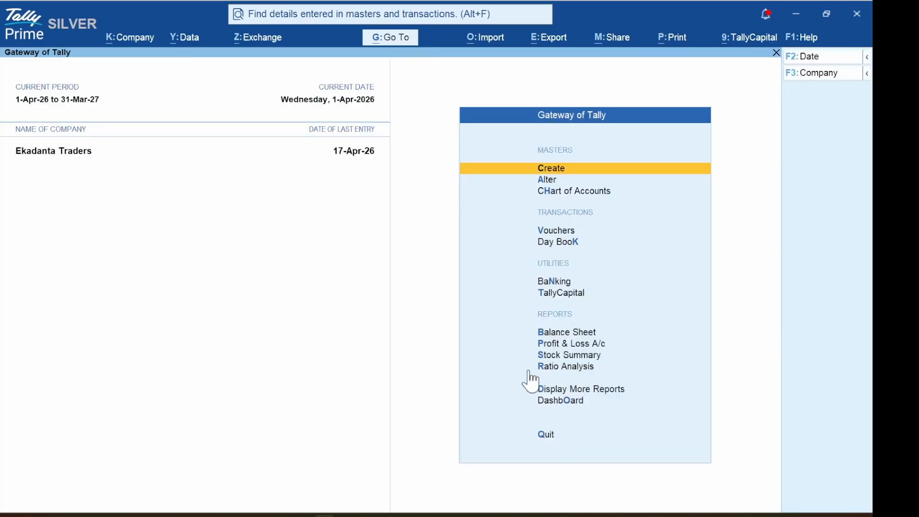
# - Open the existing Purchase transaction mapping template for alteration, using Sheet3 of TRANS TEMPLATE.xlsx in C:\YOUTUBE\Template
pyautogui.click(503, 40)
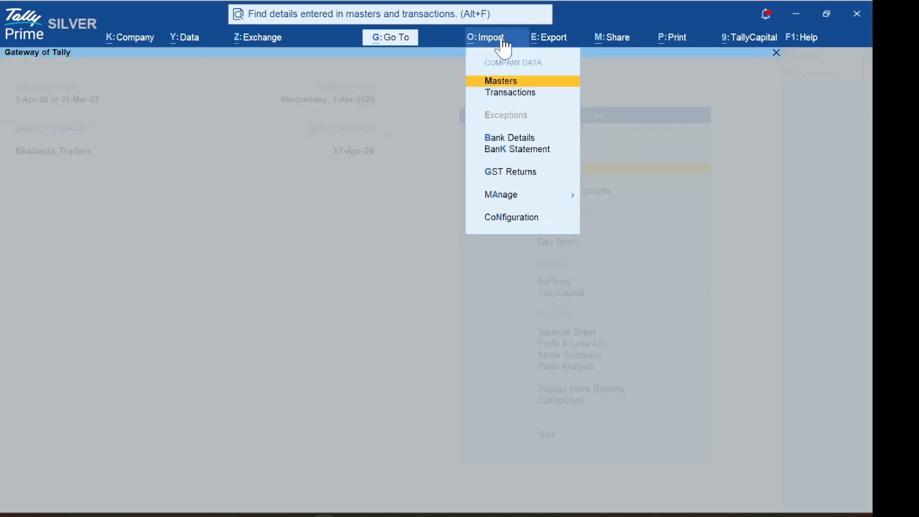
pyautogui.click(509, 200)
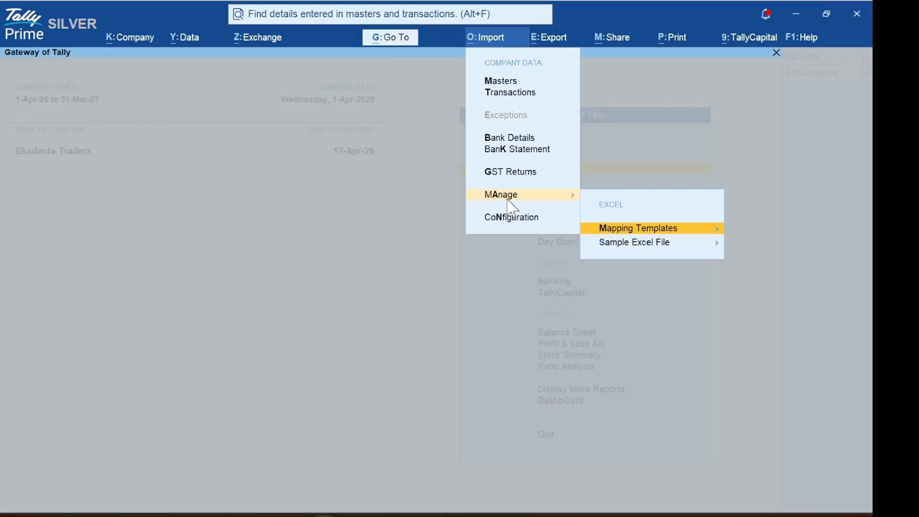
pyautogui.press('Return')
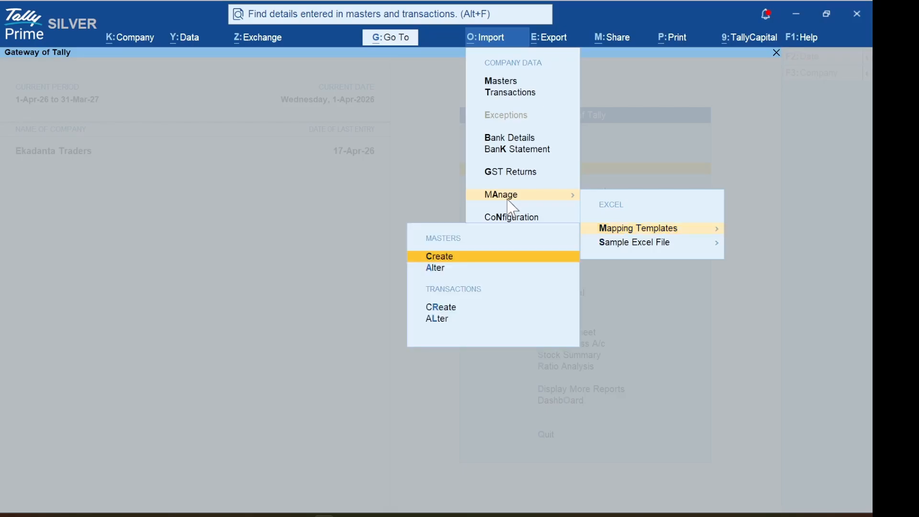
pyautogui.press('Down')
pyautogui.press('Down')
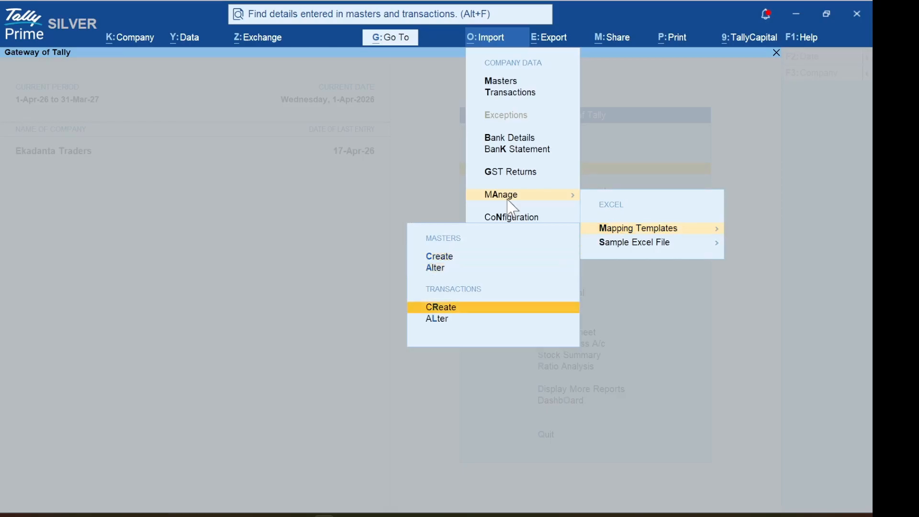
pyautogui.press('Down')
pyautogui.press('Return')
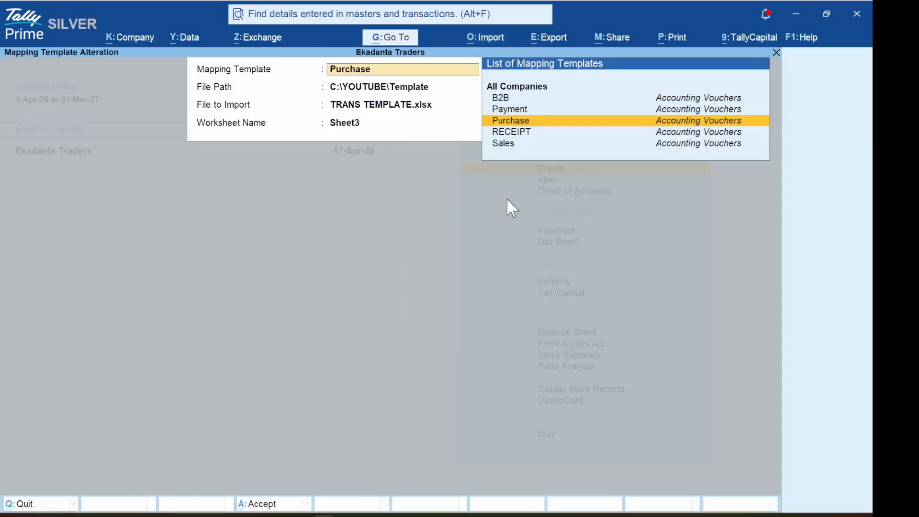
pyautogui.press('Return')
pyautogui.press('Return')
pyautogui.press('Return')
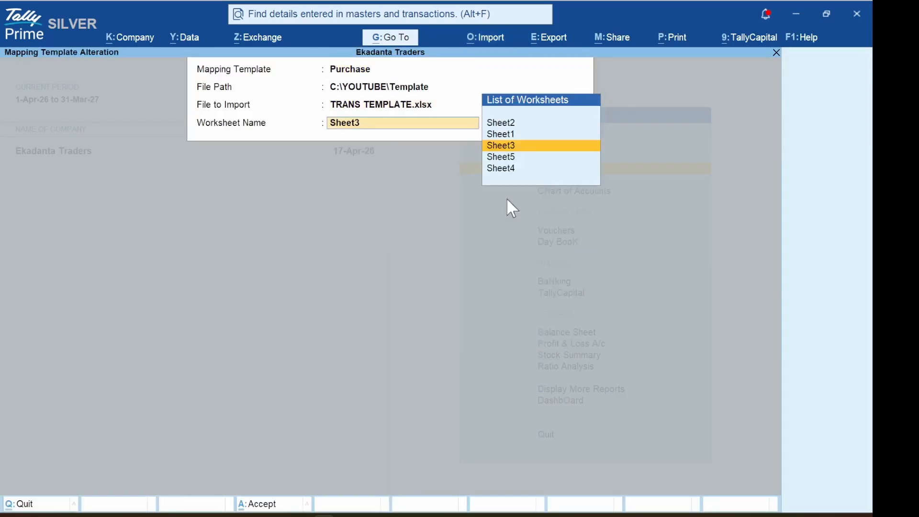
pyautogui.press('Return')
pyautogui.press('Return')
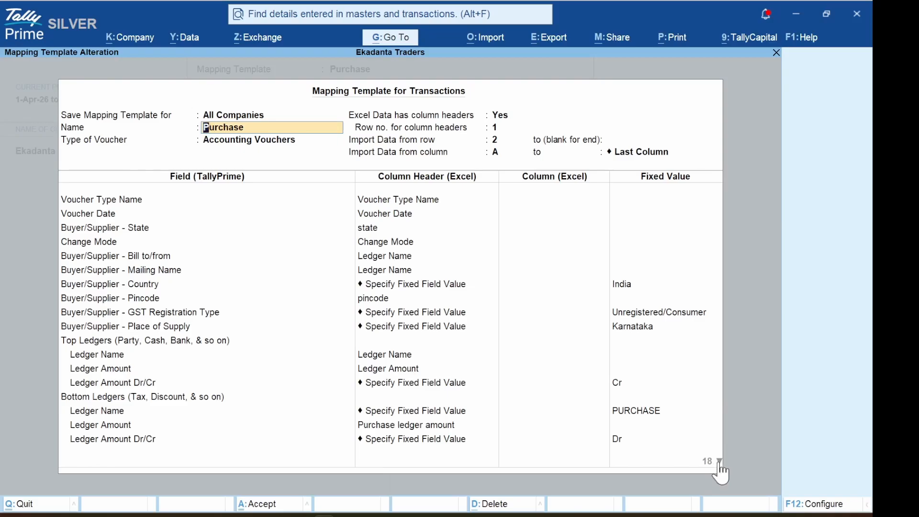
# - Review the Purchase template's field mappings, from the voucher and supplier fields through the item and CGST ledger fields, and quit without saving
pyautogui.press('Up')
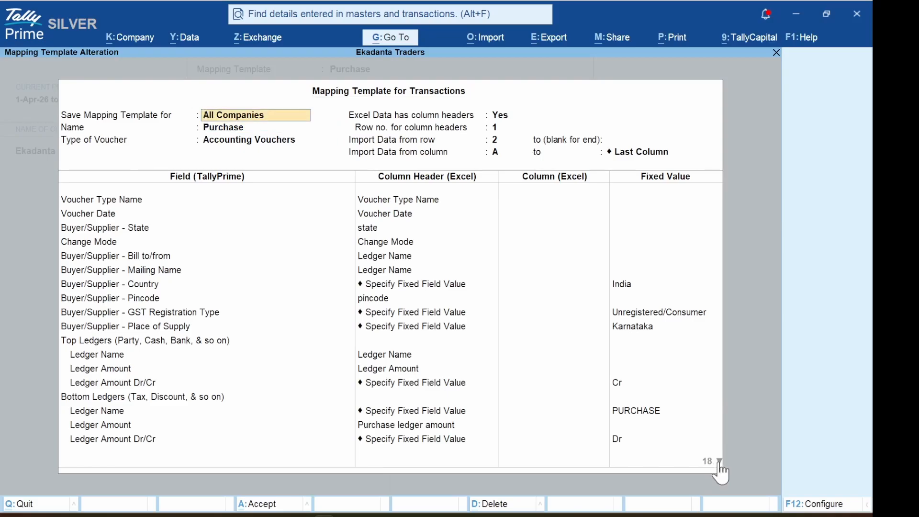
pyautogui.press('Down')
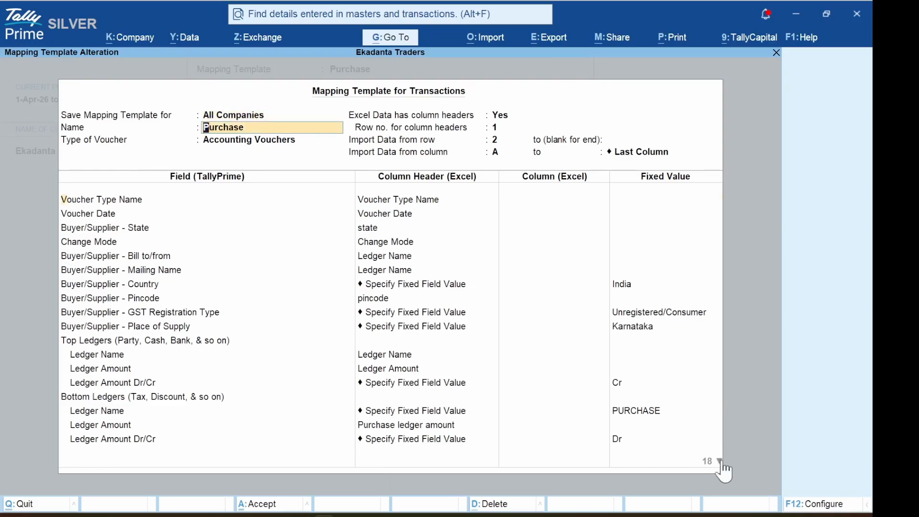
pyautogui.press('Down')
pyautogui.press('Down')
pyautogui.press('Down')
pyautogui.press('Down')
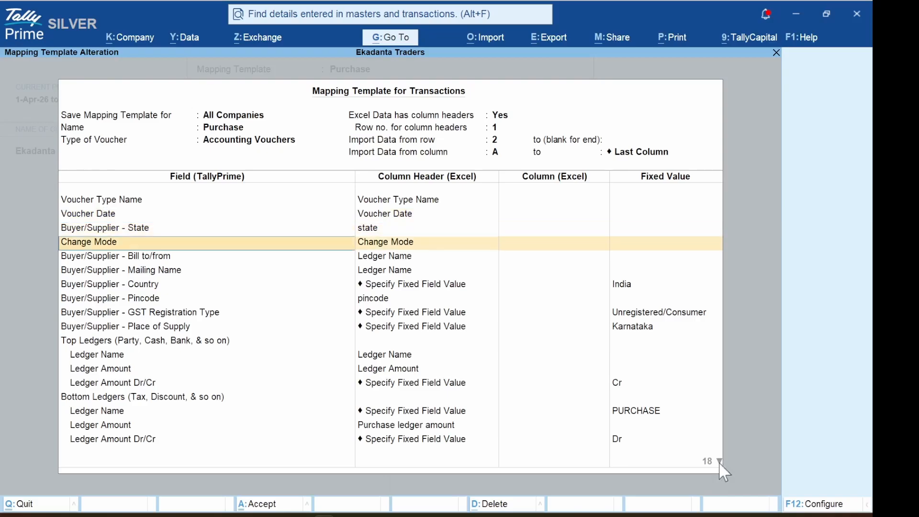
pyautogui.press('Down')
pyautogui.press('Down')
pyautogui.press('Down')
pyautogui.press('Down')
pyautogui.press('Down')
pyautogui.press('Down')
pyautogui.press('Down')
pyautogui.press('Down')
pyautogui.press('Down')
pyautogui.press('Down')
pyautogui.press('Down')
pyautogui.press('Down')
pyautogui.press('Down')
pyautogui.press('Down')
pyautogui.press('Down')
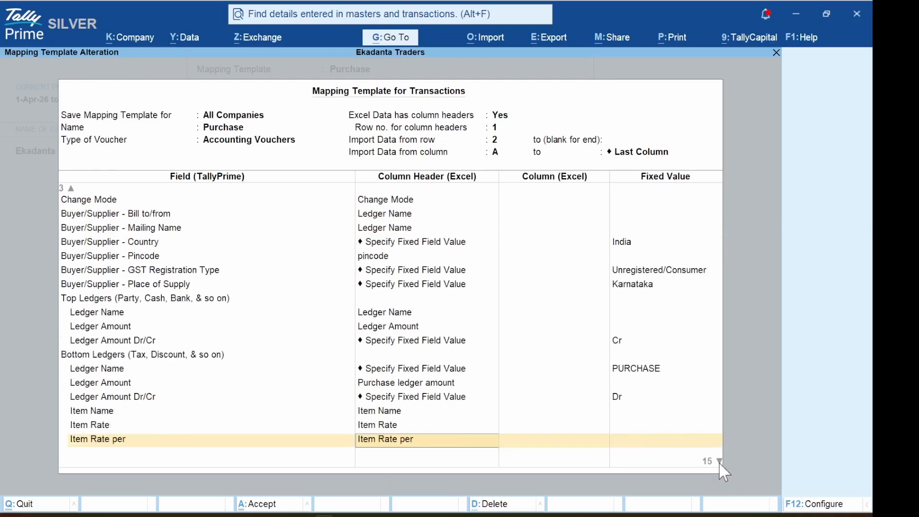
pyautogui.press('Down')
pyautogui.press('Down')
pyautogui.press('Down')
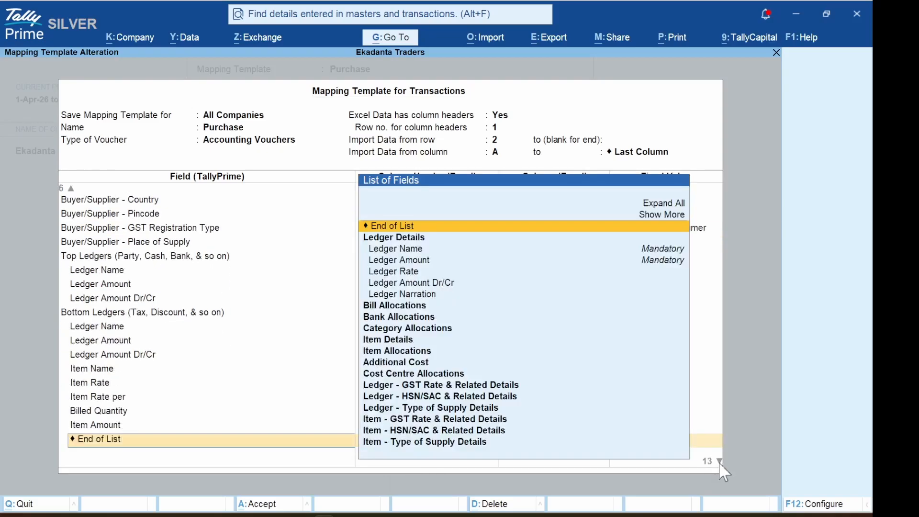
pyautogui.press('Down')
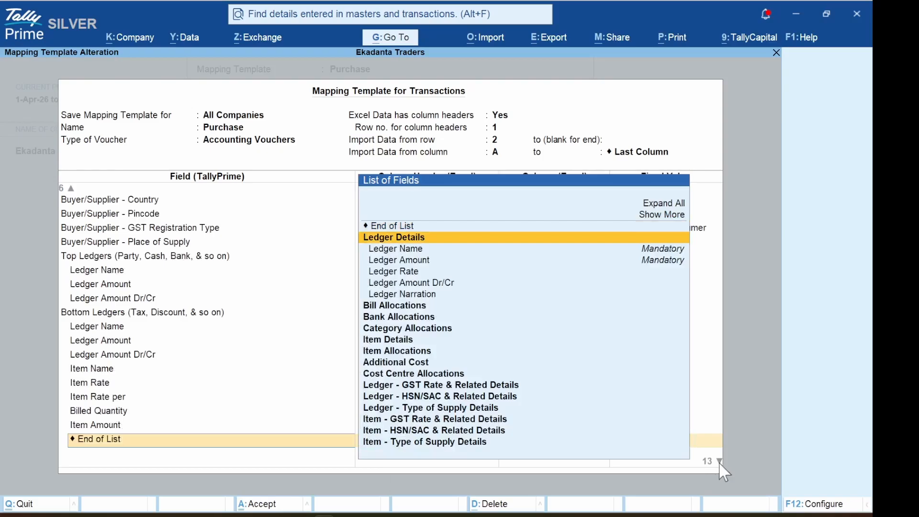
pyautogui.press('Up')
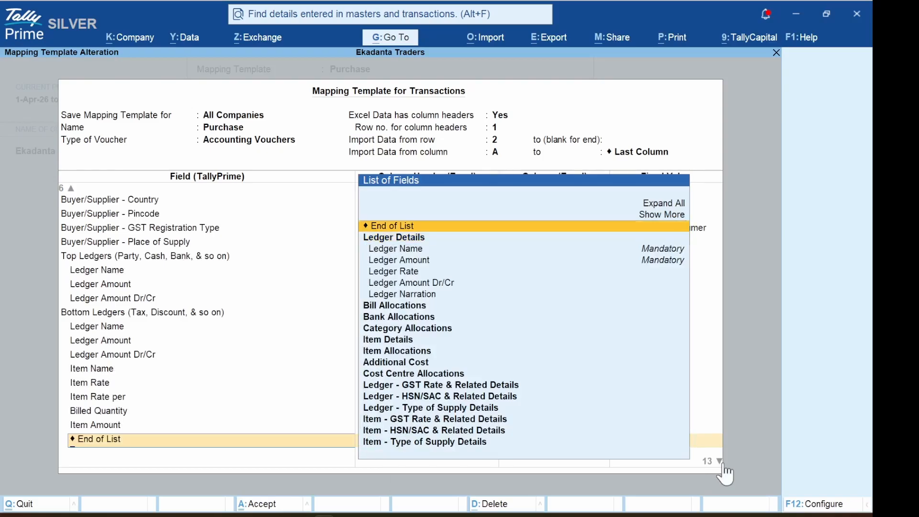
pyautogui.press('Return')
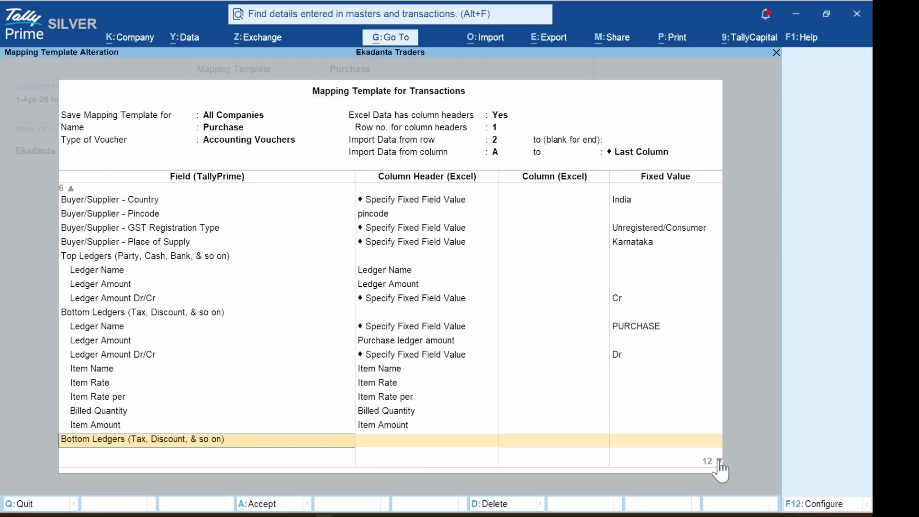
pyautogui.click(719, 461)
pyautogui.click(719, 461)
pyautogui.click(719, 461)
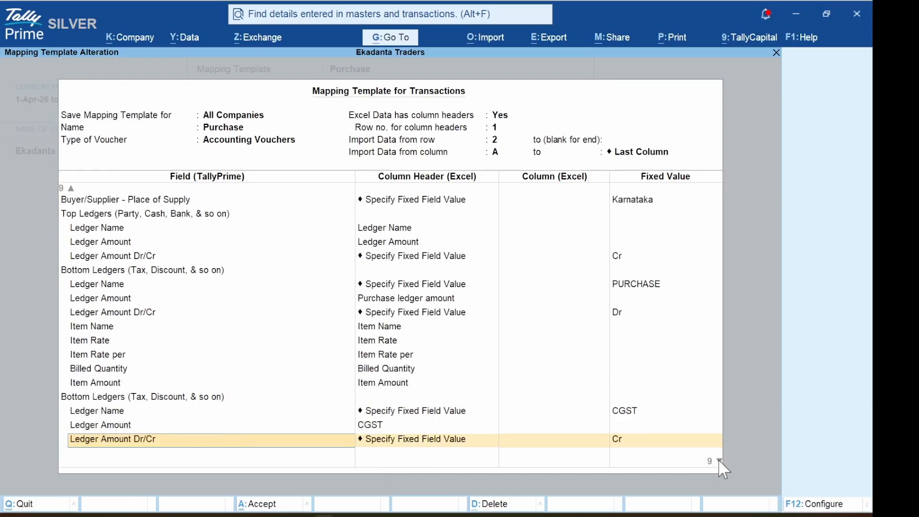
pyautogui.click(719, 462)
pyautogui.press('Down')
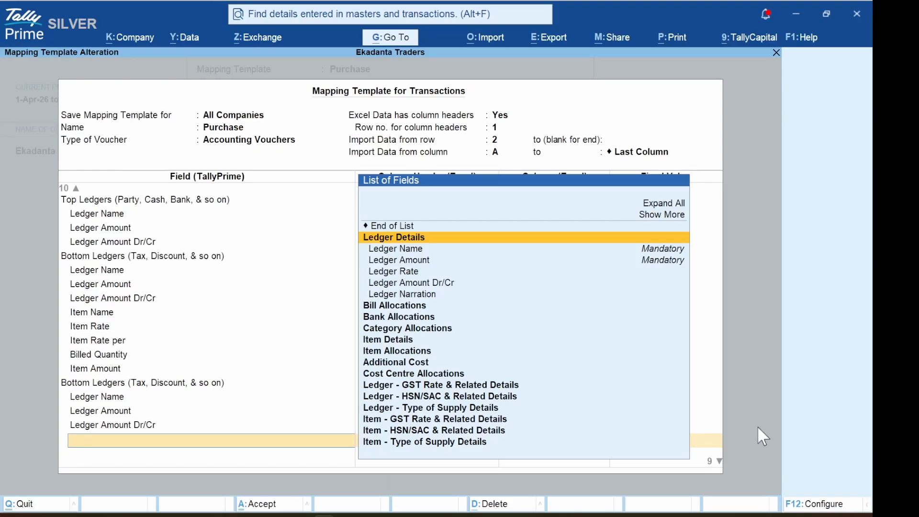
pyautogui.press('Escape')
pyautogui.press('Escape')
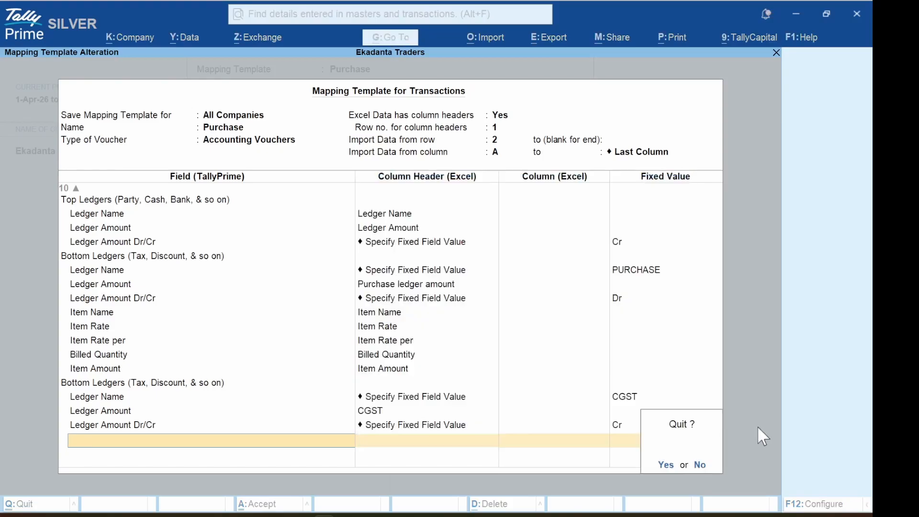
pyautogui.press('y')
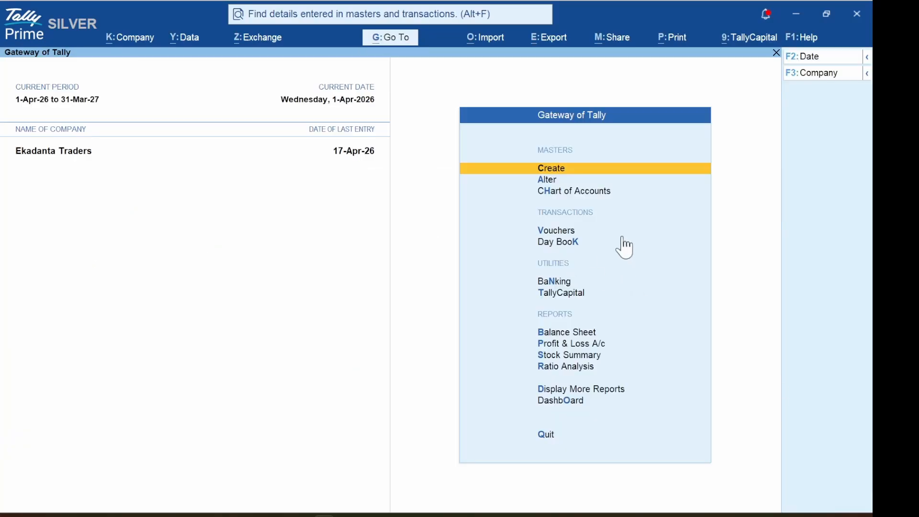
# - Start a transactions import in Excel format from Sheet3 of TRANS TEMPLATE.xlsx in C:\YOUTUBE\Template
pyautogui.click(497, 45)
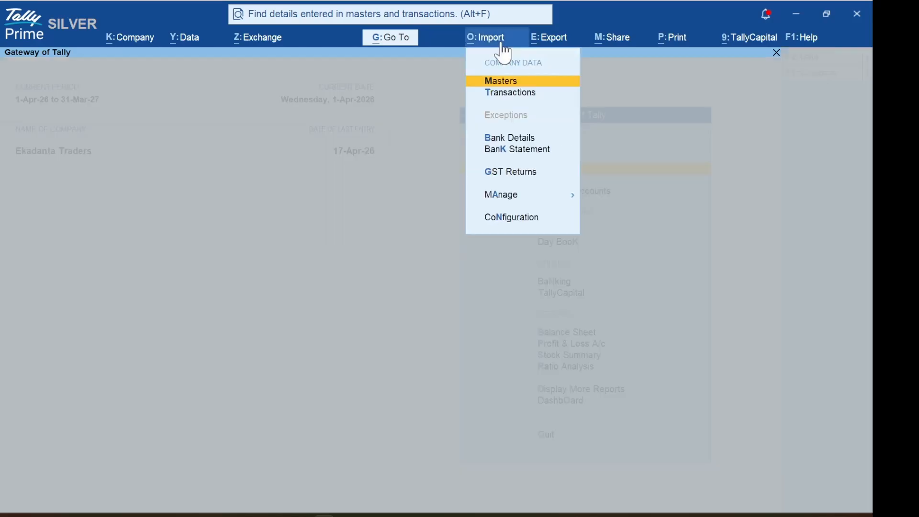
pyautogui.click(521, 94)
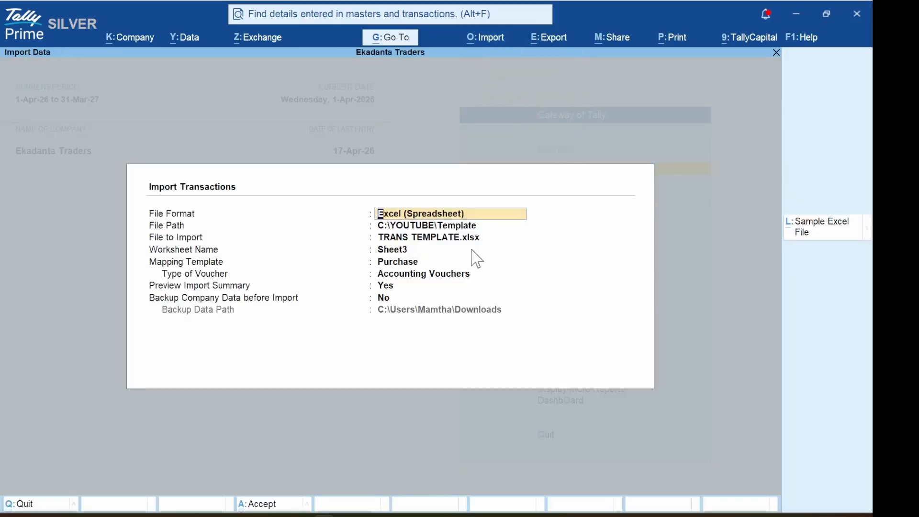
pyautogui.press('Return')
pyautogui.press('Return')
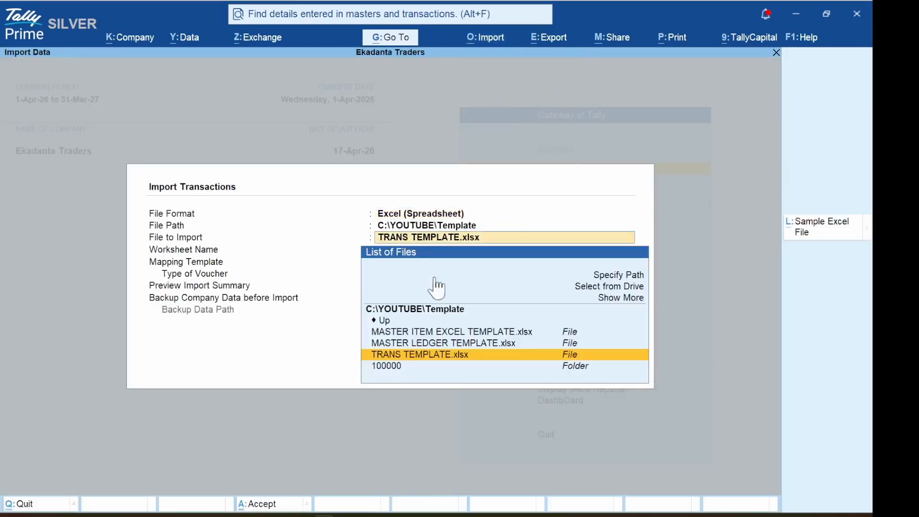
pyautogui.press('Return')
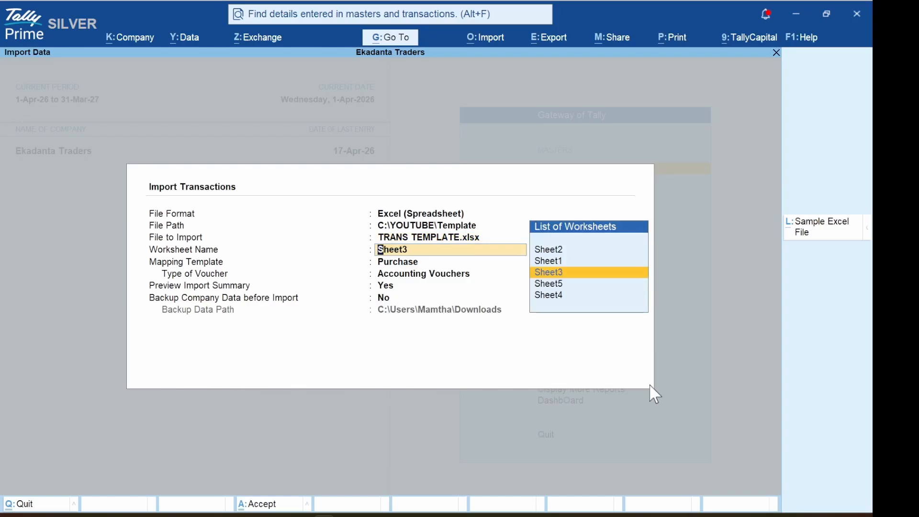
pyautogui.press('Return')
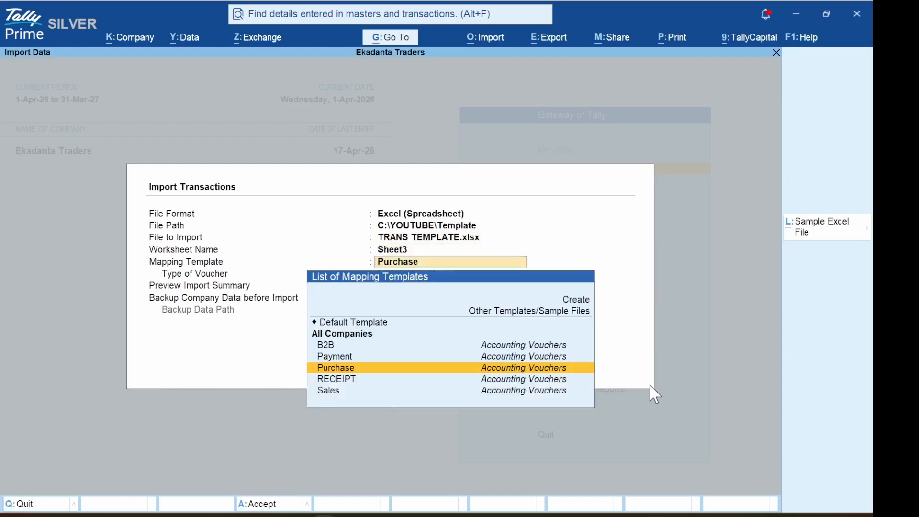
# - Open the Purchase mapping template for alteration and examine its voucher, buyer/supplier and top ledger field mappings
pyautogui.hotkey('ctrl', 'Return')
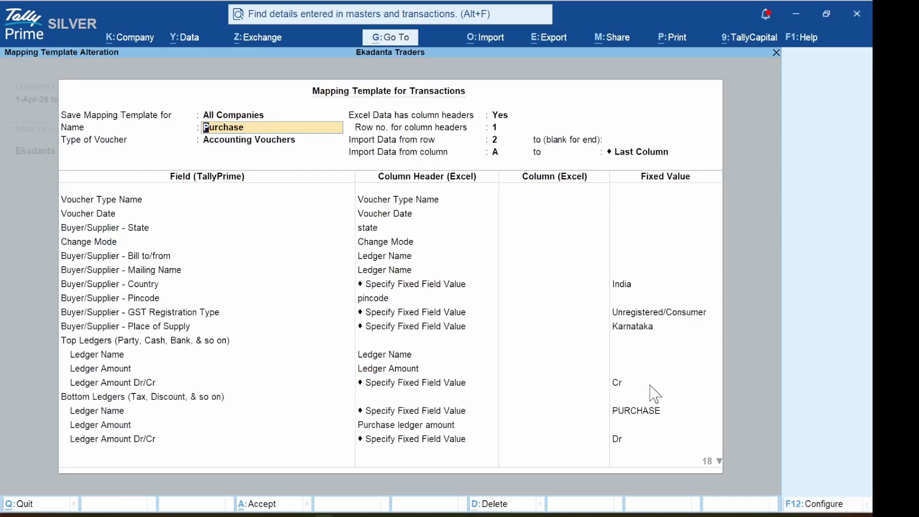
pyautogui.press('Return')
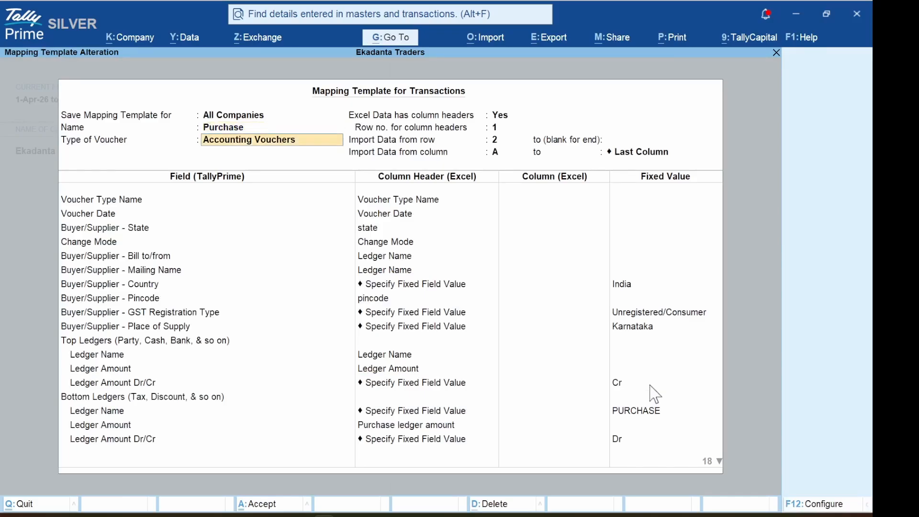
pyautogui.press('Return')
pyautogui.press('Return')
pyautogui.press('Return')
pyautogui.press('Return')
pyautogui.press('Return')
pyautogui.press('Return')
pyautogui.press('Return')
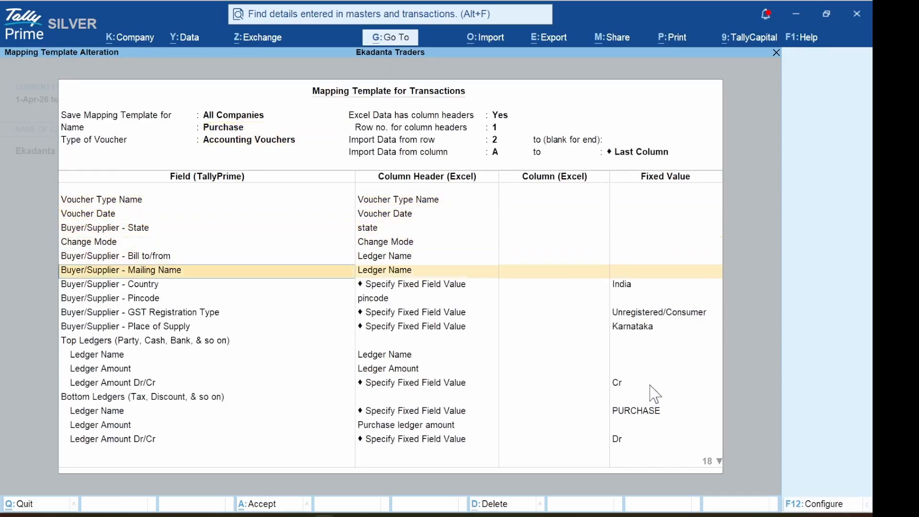
pyautogui.press('Return')
pyautogui.press('Return')
pyautogui.press('Return')
pyautogui.press('Return')
pyautogui.press('Return')
pyautogui.press('Return')
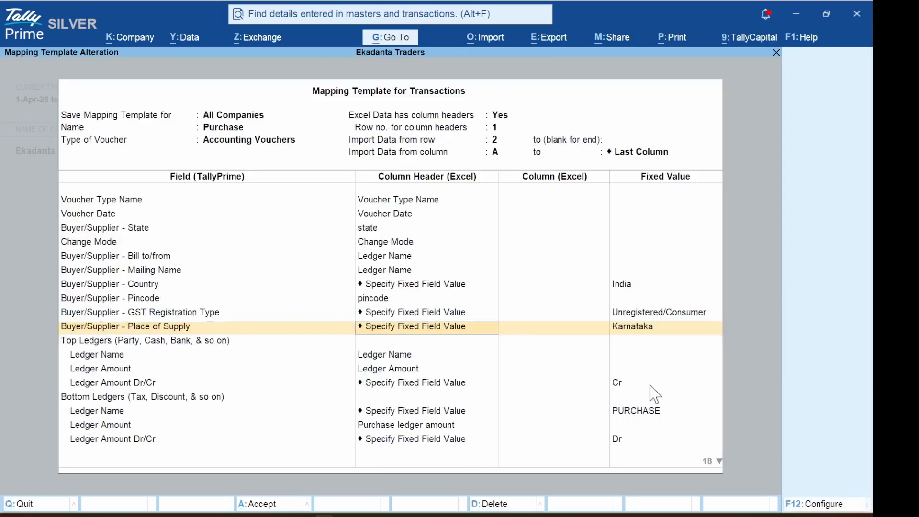
pyautogui.press('Return')
pyautogui.press('Return')
pyautogui.press('Return')
pyautogui.press('Return')
pyautogui.press('Return')
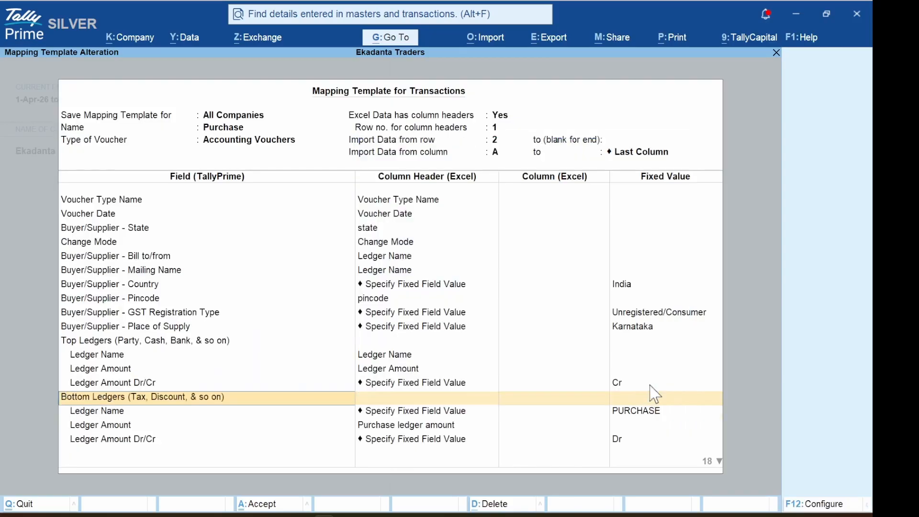
# - Examine the Purchase template's mappings for the PURCHASE bottom ledger and the item name, rate, billed quantity and amount
pyautogui.press('Return')
pyautogui.press('Return')
pyautogui.press('Return')
pyautogui.press('Return')
pyautogui.press('Return')
pyautogui.press('Return')
pyautogui.press('Return')
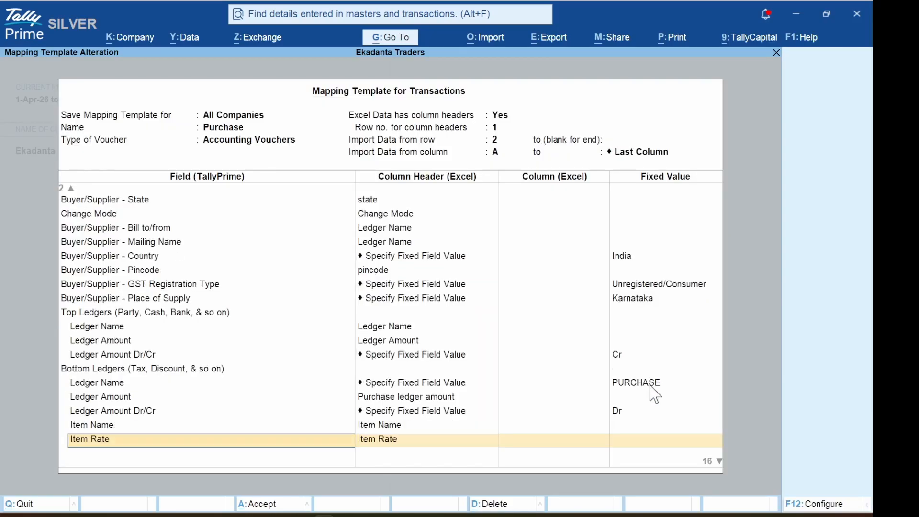
pyautogui.press('Return')
pyautogui.press('Return')
pyautogui.press('Return')
pyautogui.press('Return')
pyautogui.press('Return')
pyautogui.press('Return')
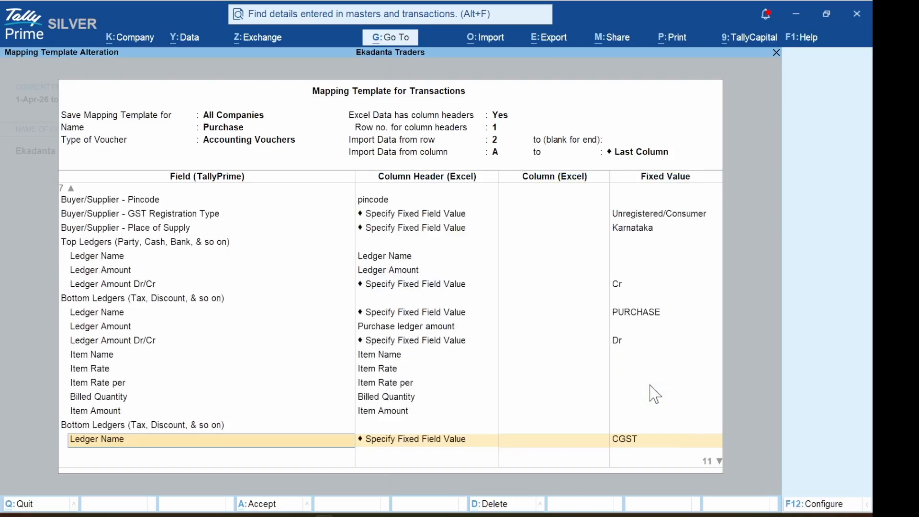
# - Examine the CGST, SGST and IGST ledger mappings and the supplier address mapping, and accept the Purchase template
pyautogui.press('Return')
pyautogui.press('Return')
pyautogui.press('Return')
pyautogui.press('Return')
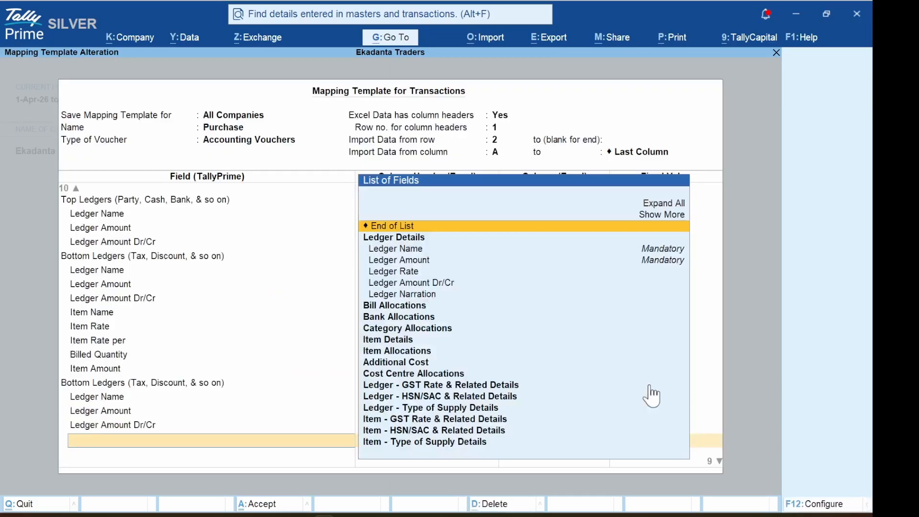
pyautogui.press('Return')
pyautogui.press('Return')
pyautogui.press('Return')
pyautogui.press('Return')
pyautogui.press('Return')
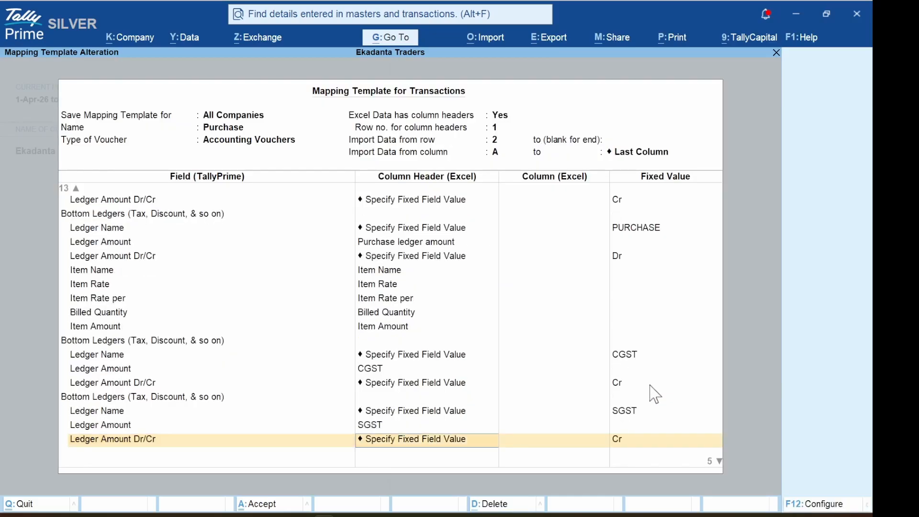
pyautogui.press('Return')
pyautogui.press('Return')
pyautogui.press('Return')
pyautogui.press('Return')
pyautogui.press('Return')
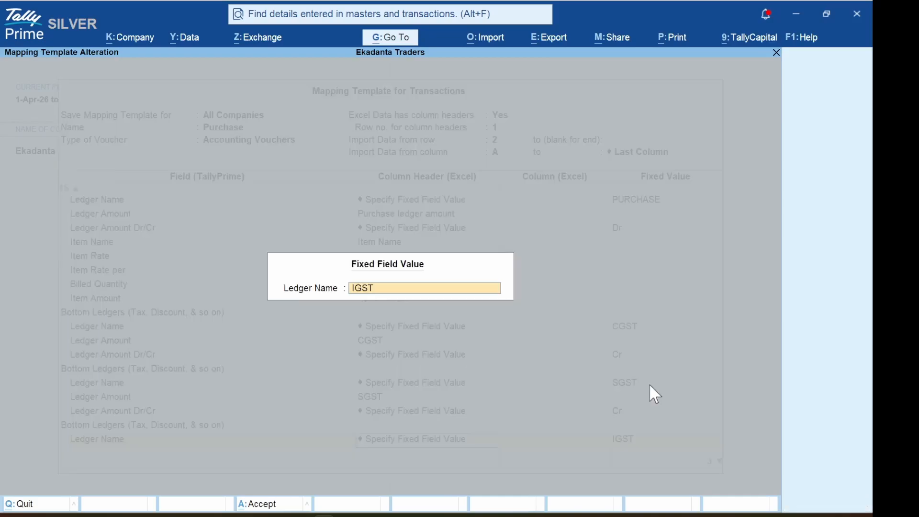
pyautogui.press('Return')
pyautogui.press('Return')
pyautogui.press('Return')
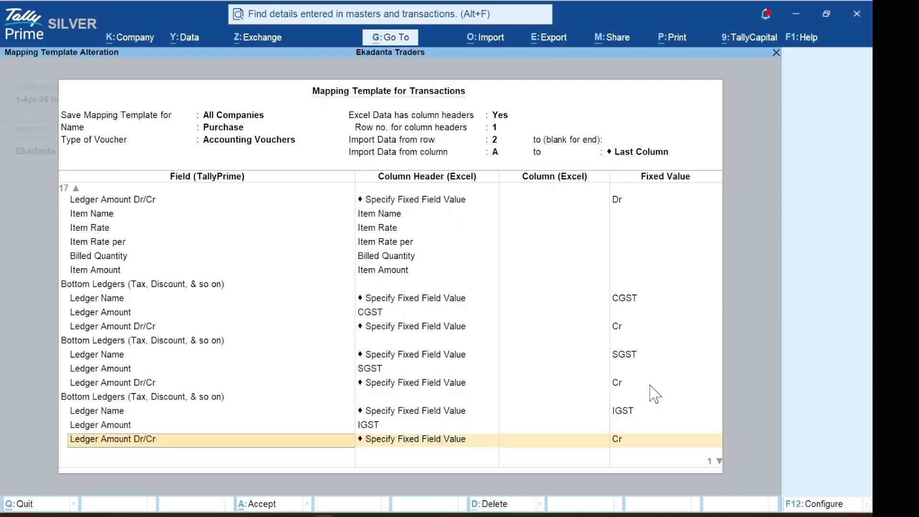
pyautogui.press('Return')
pyautogui.press('Return')
pyautogui.press('Return')
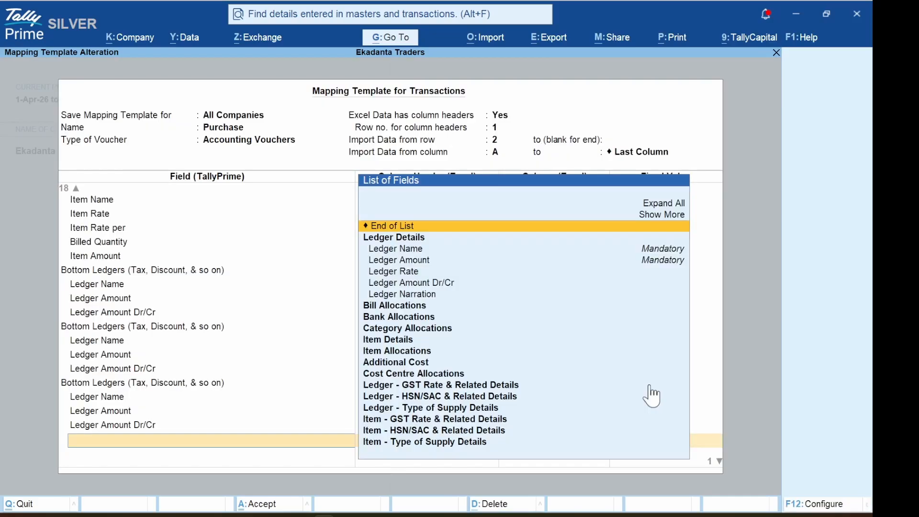
pyautogui.press('Return')
pyautogui.press('Return')
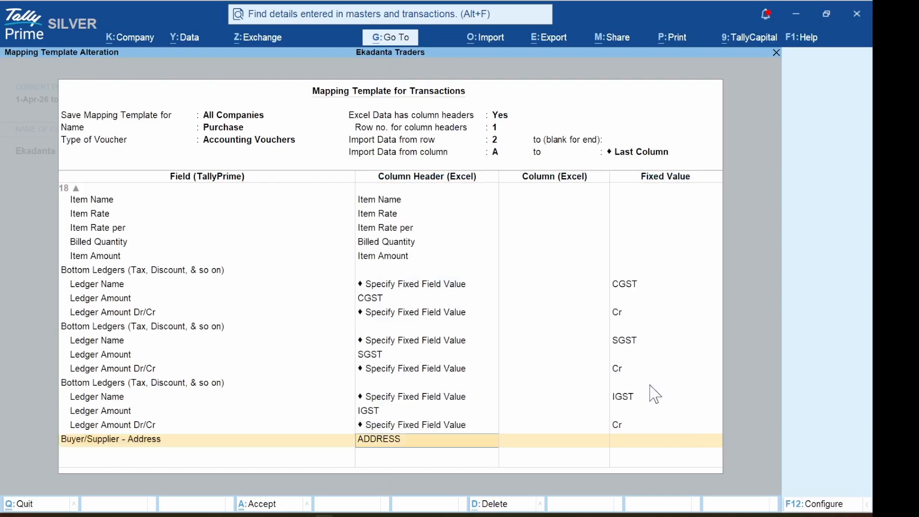
pyautogui.press('Return')
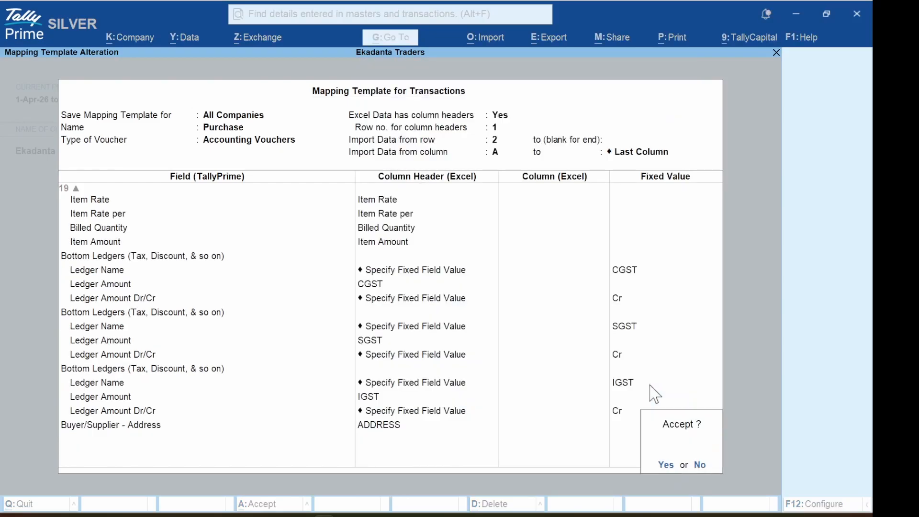
pyautogui.press('y')
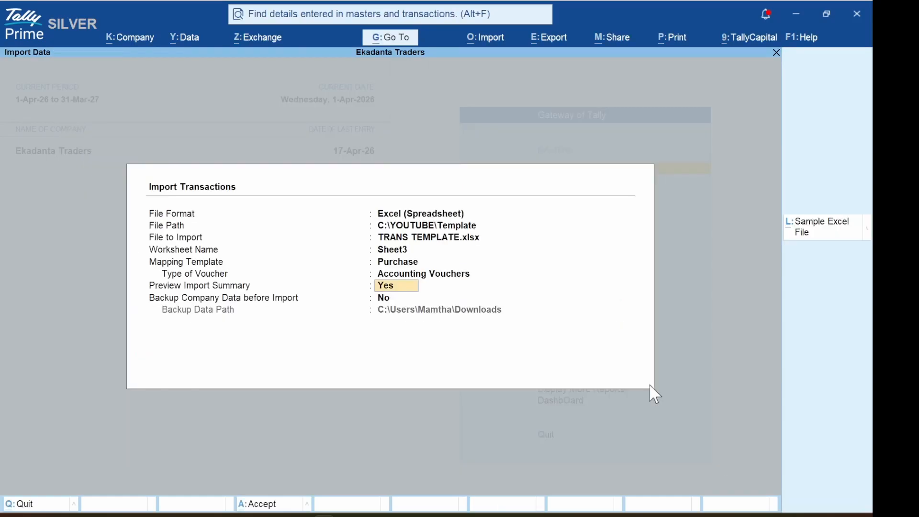
# - Reopen the Purchase mapping template, recheck the voucher and supplier mappings down to the pincode, and accept it
pyautogui.press('BackSpace')
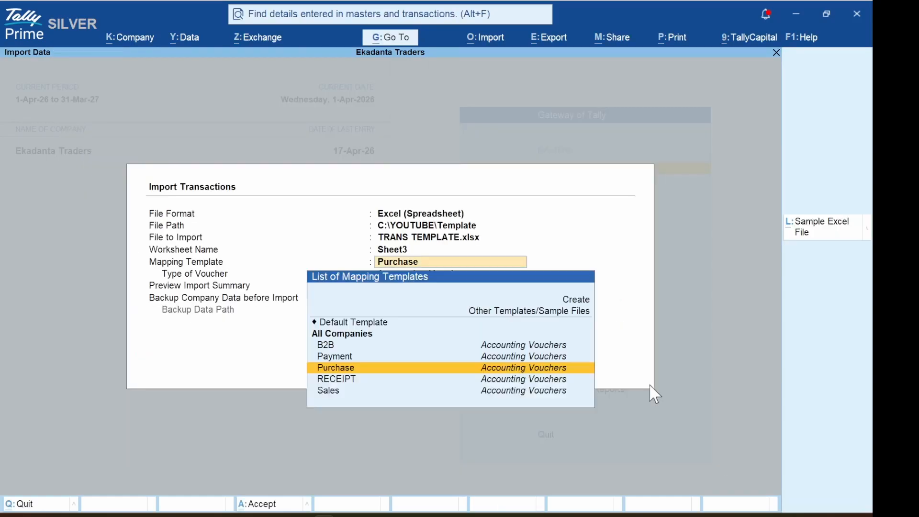
pyautogui.hotkey('ctrl', 'Return')
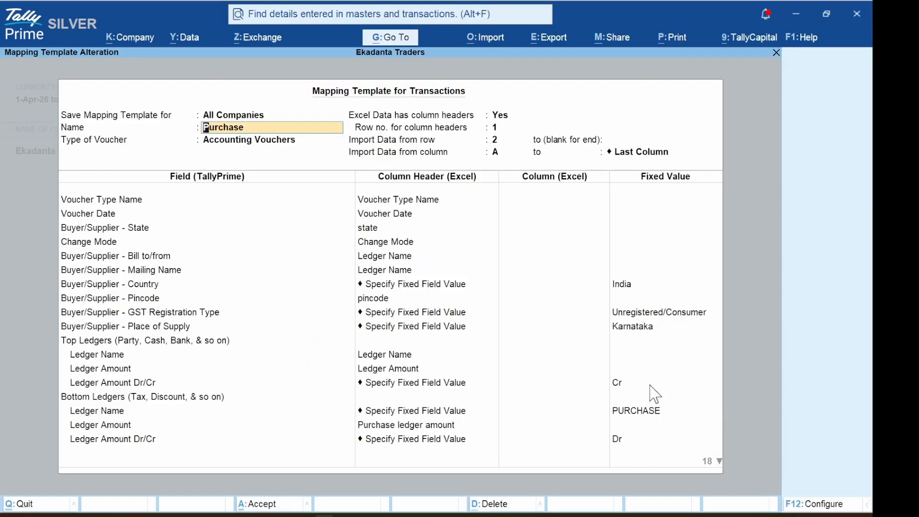
pyautogui.press('Return')
pyautogui.press('Return')
pyautogui.press('Return')
pyautogui.press('Return')
pyautogui.press('Return')
pyautogui.press('Return')
pyautogui.press('Return')
pyautogui.press('Return')
pyautogui.press('Return')
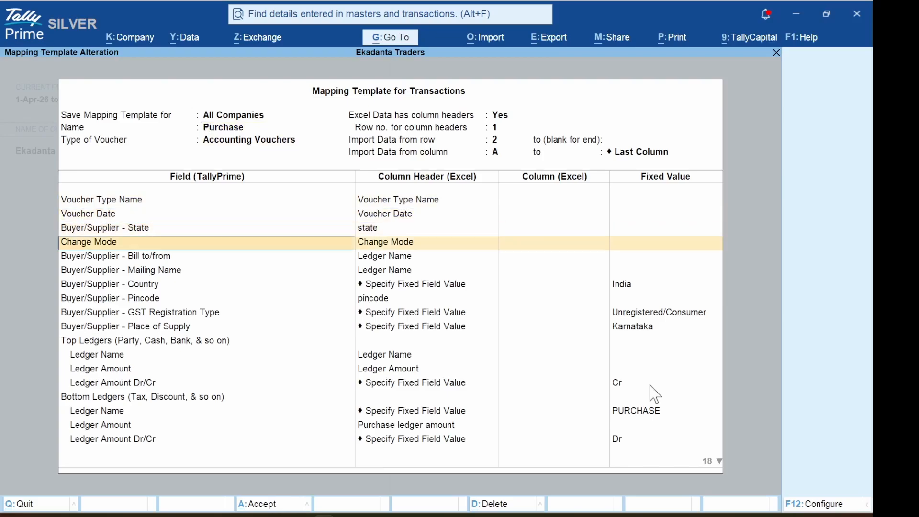
pyautogui.press('Return')
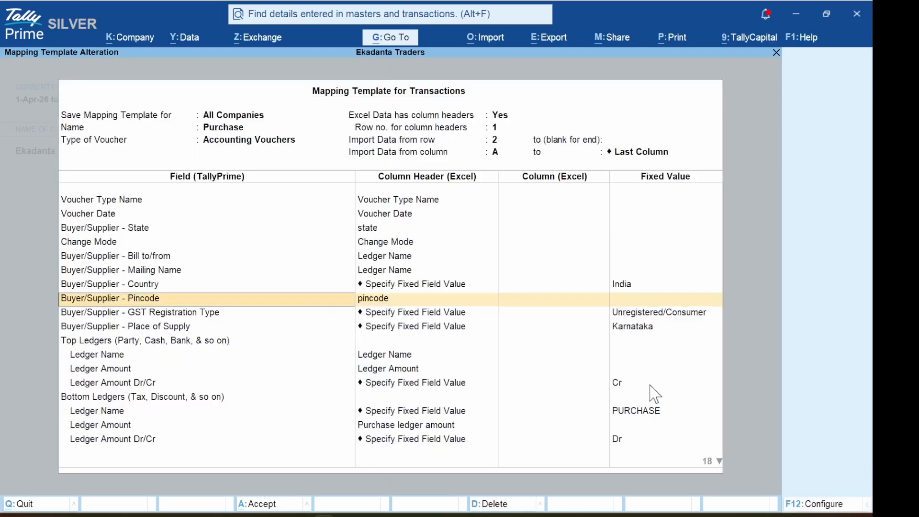
pyautogui.press('ctrl')
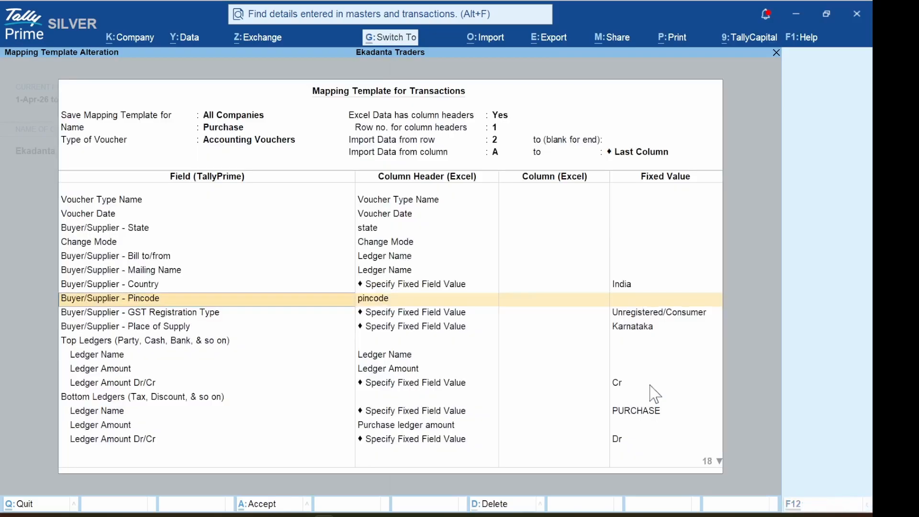
pyautogui.hotkey('ctrl', 'a')
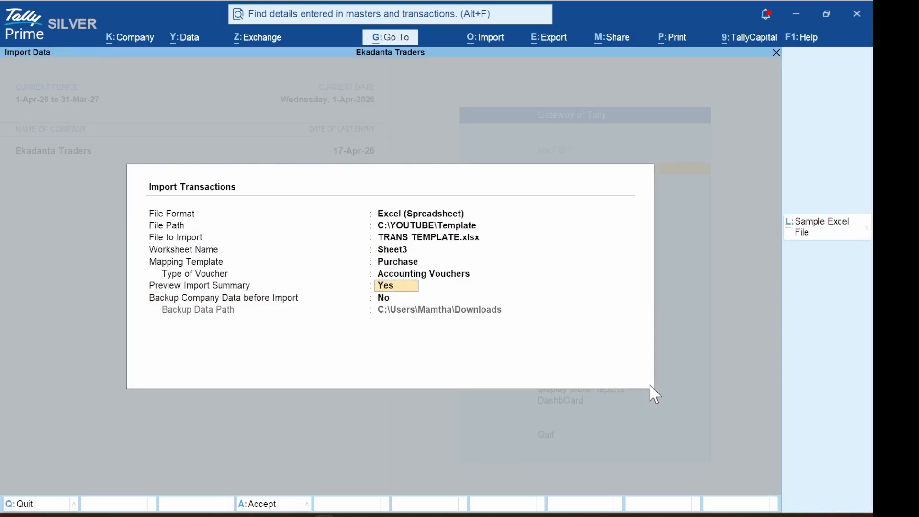
# - Import the purchase vouchers from Sheet3 with the Purchase template, previewing the import summary and skipping the company data backup
pyautogui.press('Return')
pyautogui.press('Return')
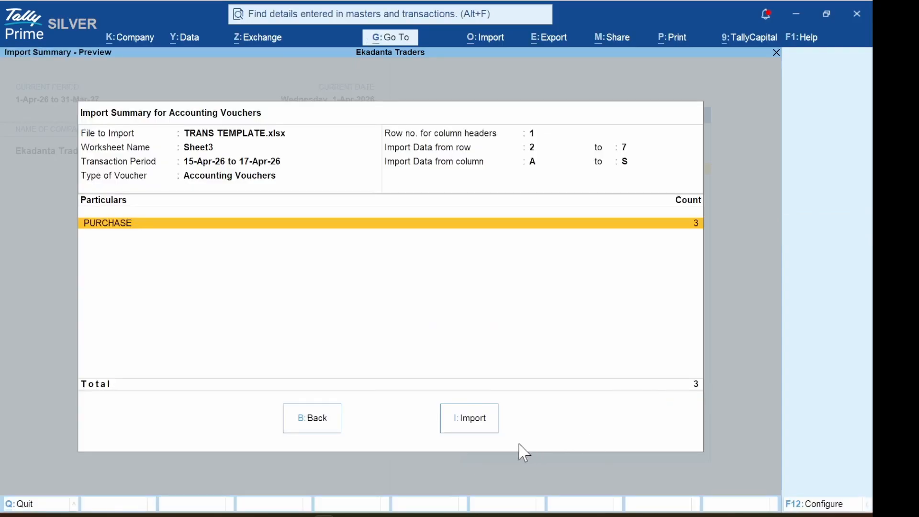
pyautogui.click(471, 421)
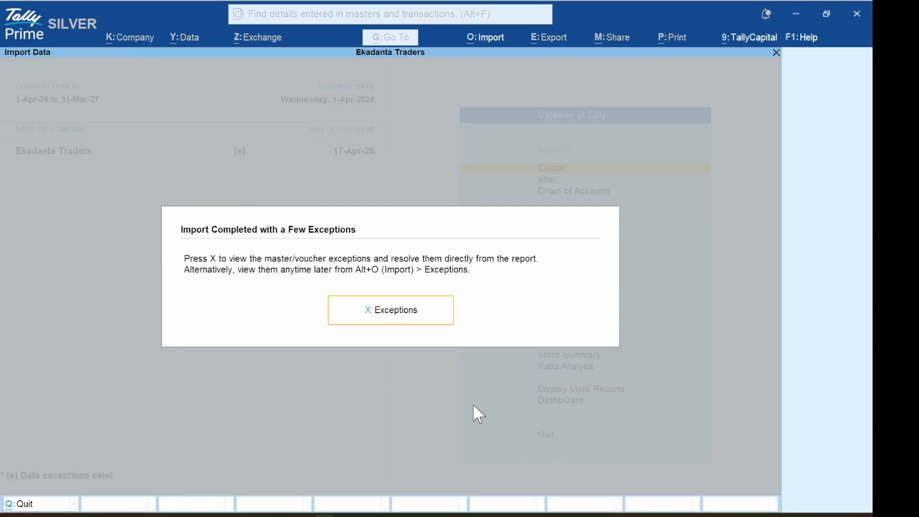
# - View the import exceptions and list the Purchase vouchers with mismatched credit and debit totals
pyautogui.click(400, 317)
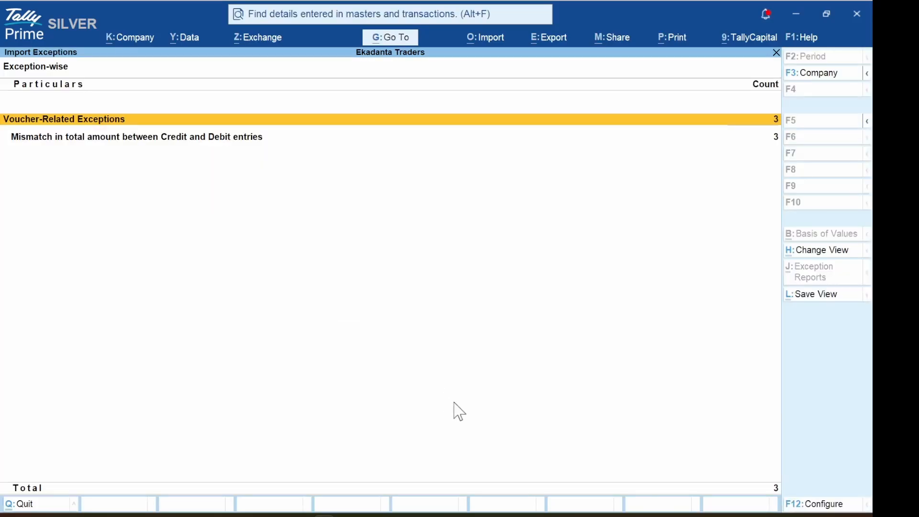
pyautogui.press('Down')
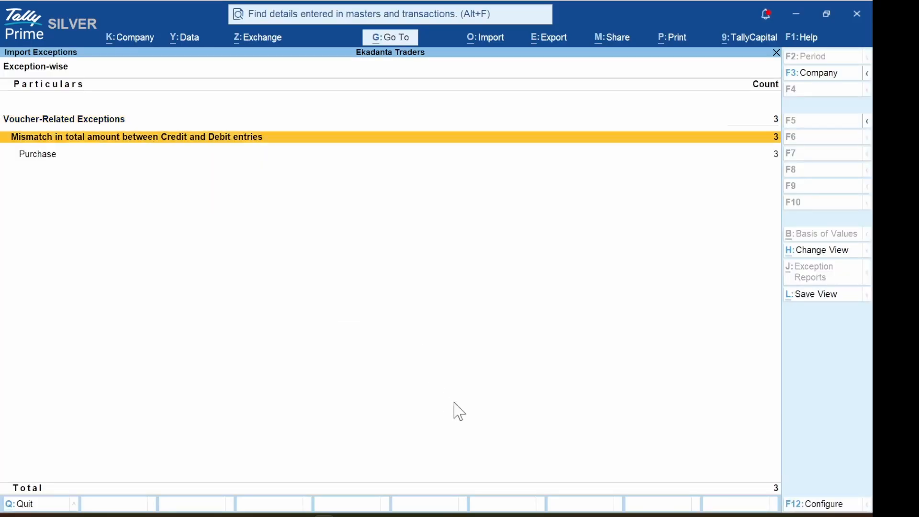
pyautogui.press('Down')
pyautogui.press('Return')
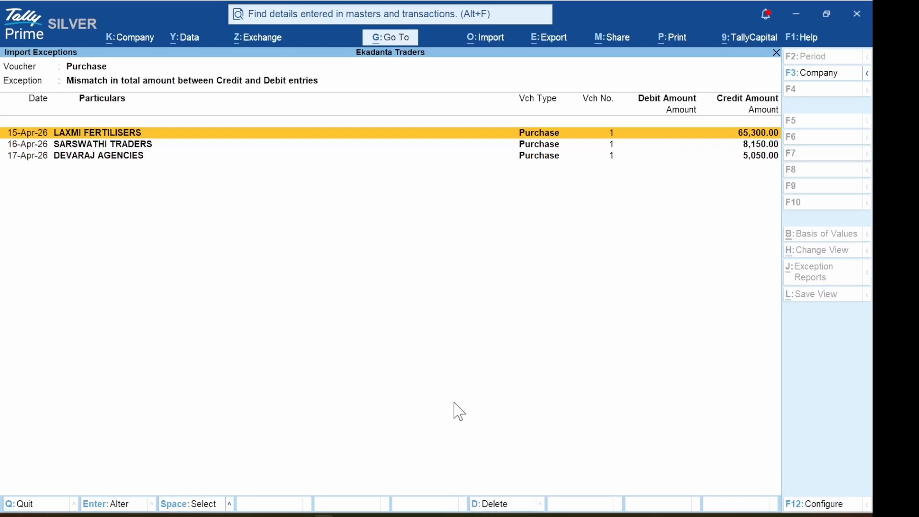
# - Accept the LAXMI FERTILISERS, SARSWATHI TRADERS and DEVARAJ AGENCIES purchase vouchers to resolve their exceptions, and leave the import screens
pyautogui.press('Return')
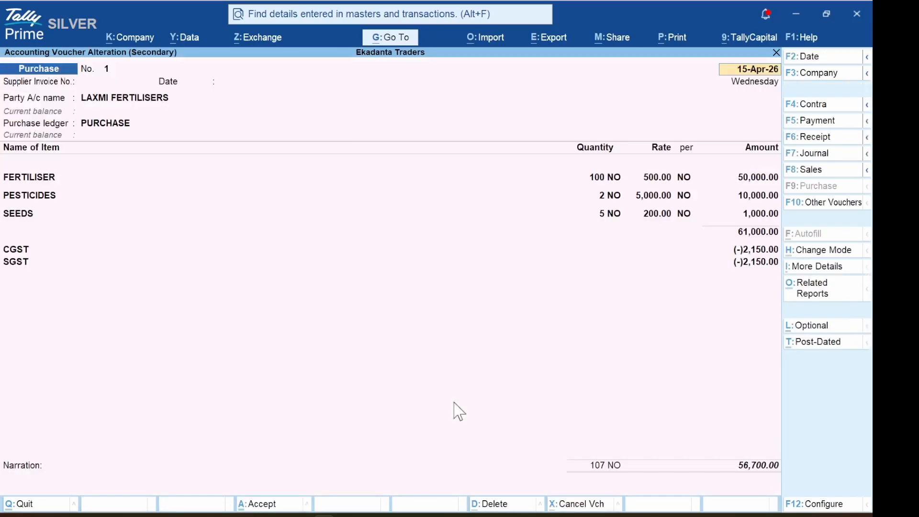
pyautogui.press('ctrl')
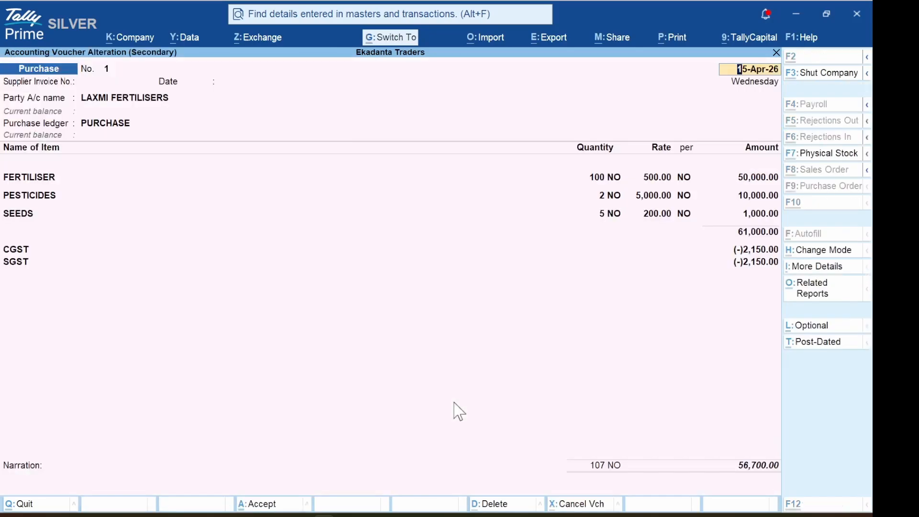
pyautogui.hotkey('ctrl', 'a')
pyautogui.press('Return')
pyautogui.press('ctrl')
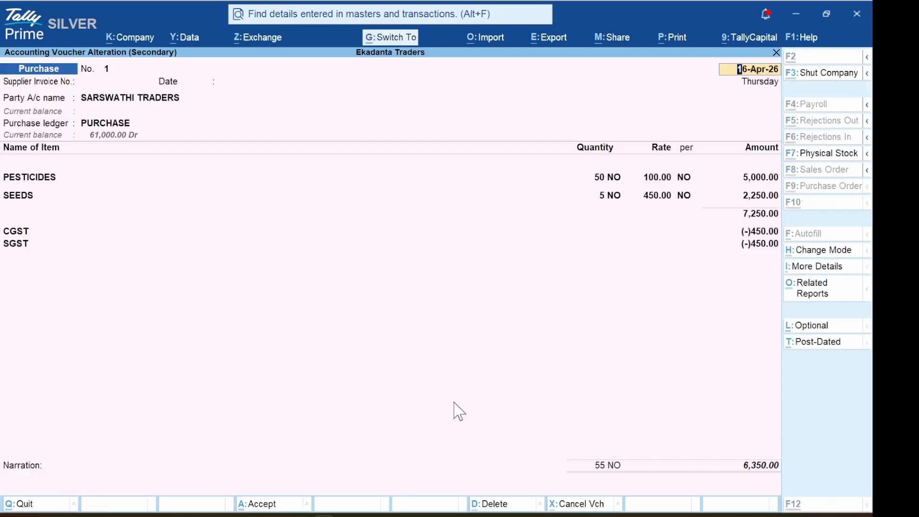
pyautogui.hotkey('ctrl', 'a')
pyautogui.press('Return')
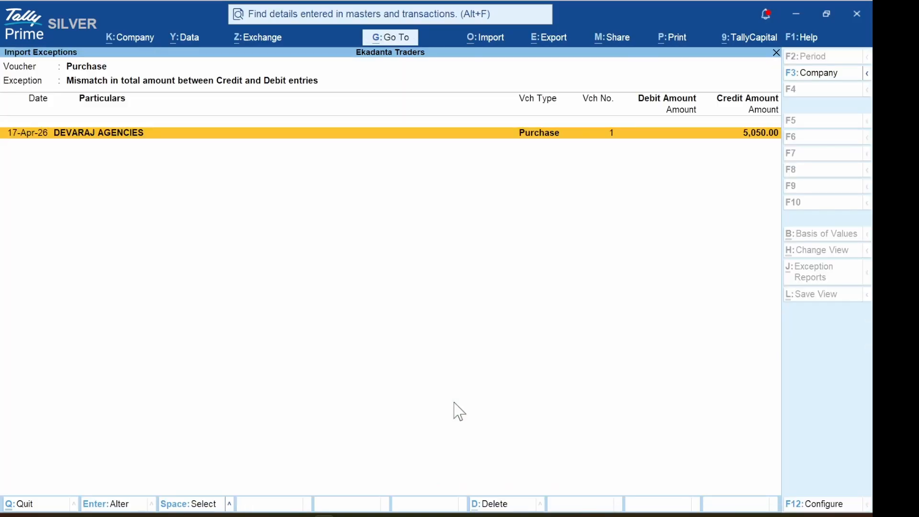
pyautogui.press('Return')
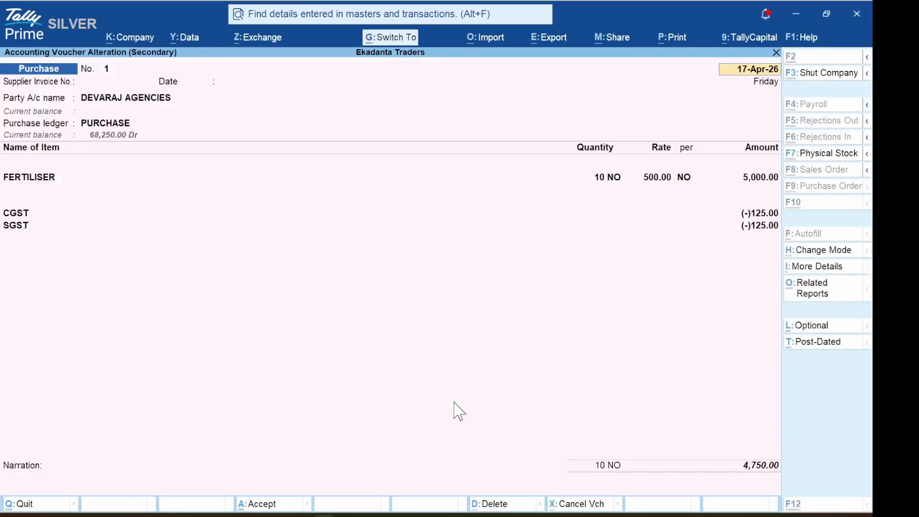
pyautogui.hotkey('ctrl', 'a')
pyautogui.press('Return')
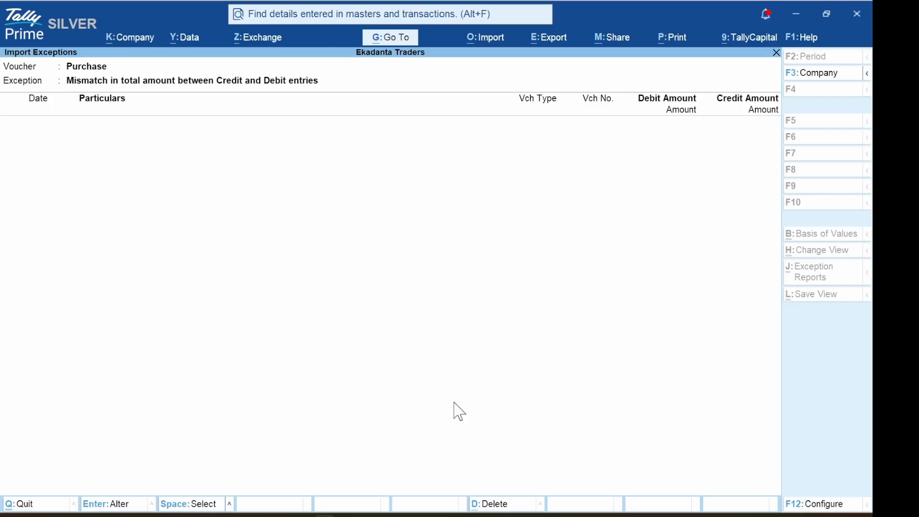
pyautogui.press('Escape')
pyautogui.press('Escape')
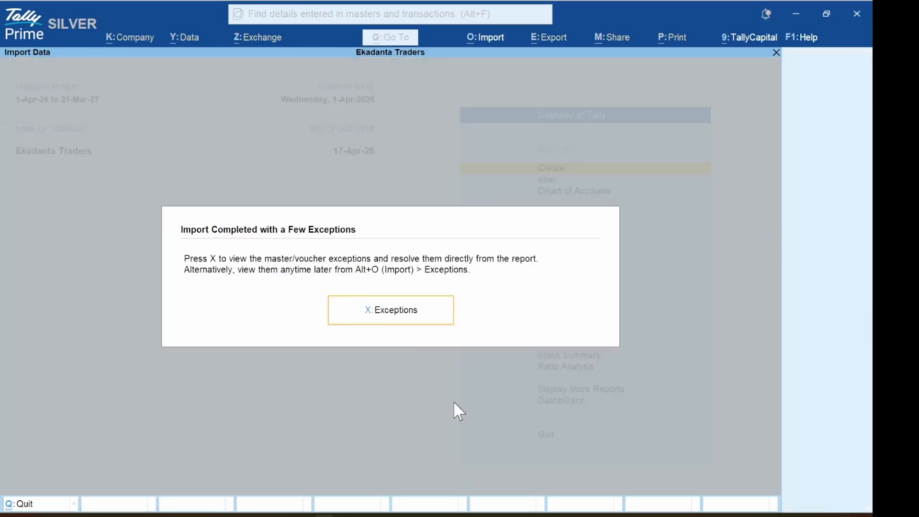
pyautogui.press('Escape')
# - Display the Day Book for 1-Apr-26 to 17-Apr-26, go through the imported sales and purchase vouchers, and leave the report
pyautogui.press('d')
pyautogui.press('d')
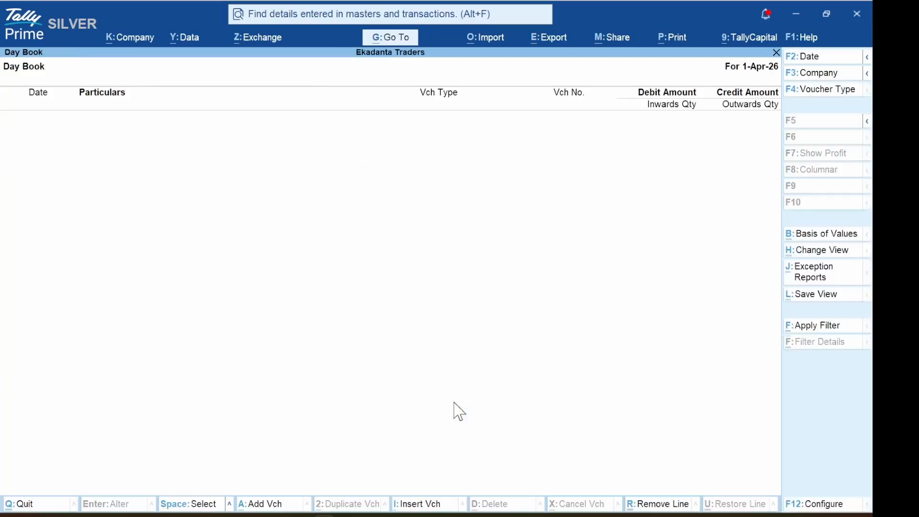
pyautogui.press('F2')
pyautogui.press('BackSpace')
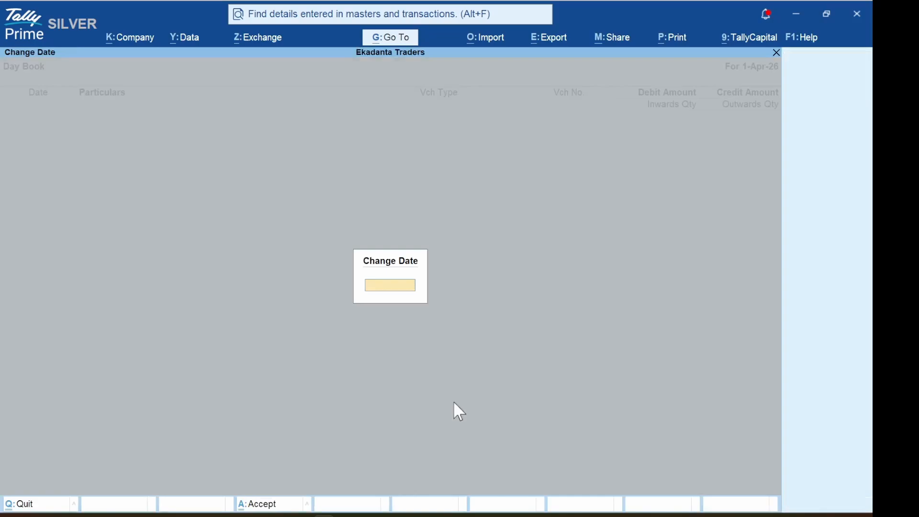
pyautogui.press('Return')
pyautogui.press('Down')
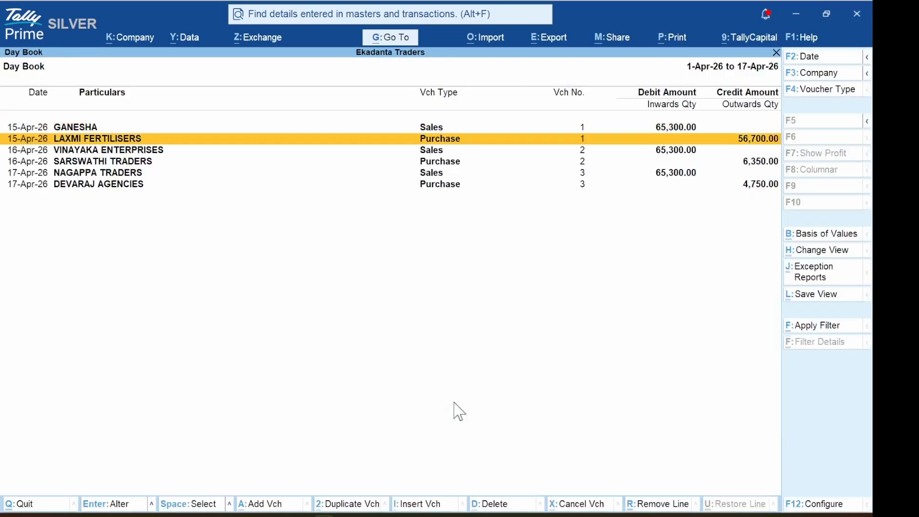
pyautogui.press('Down')
pyautogui.press('Down')
pyautogui.press('Down')
pyautogui.press('Down')
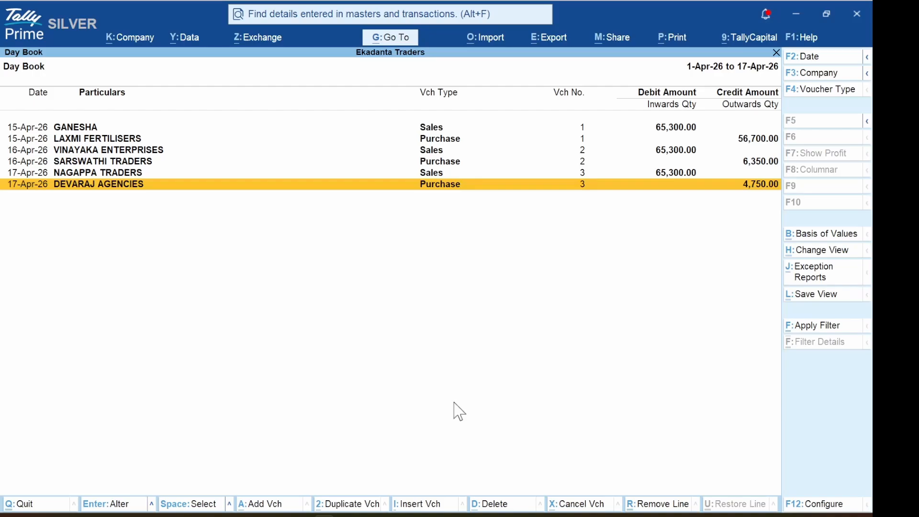
pyautogui.press('Escape')
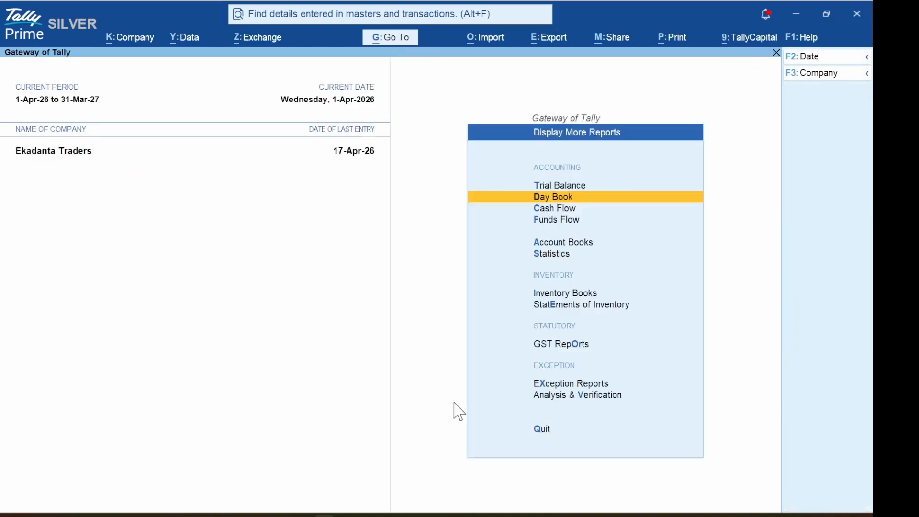
# - View the April purchase vouchers in the Purchase Register under Account Books, and return to the list of account books
pyautogui.press('Down')
pyautogui.press('Down')
pyautogui.press('Down')
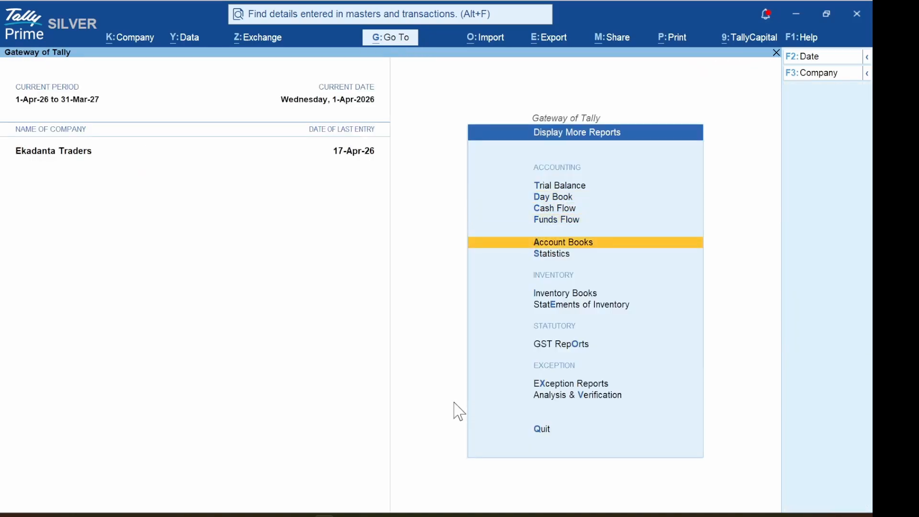
pyautogui.press('Return')
pyautogui.press('Down')
pyautogui.press('Down')
pyautogui.press('Down')
pyautogui.press('Down')
pyautogui.press('Down')
pyautogui.press('Down')
pyautogui.press('Down')
pyautogui.press('Down')
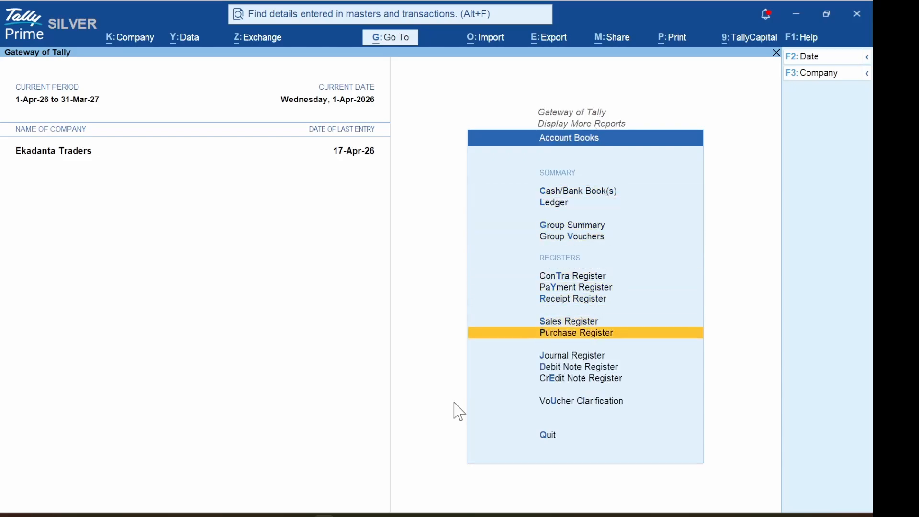
pyautogui.press('Return')
pyautogui.press('Return')
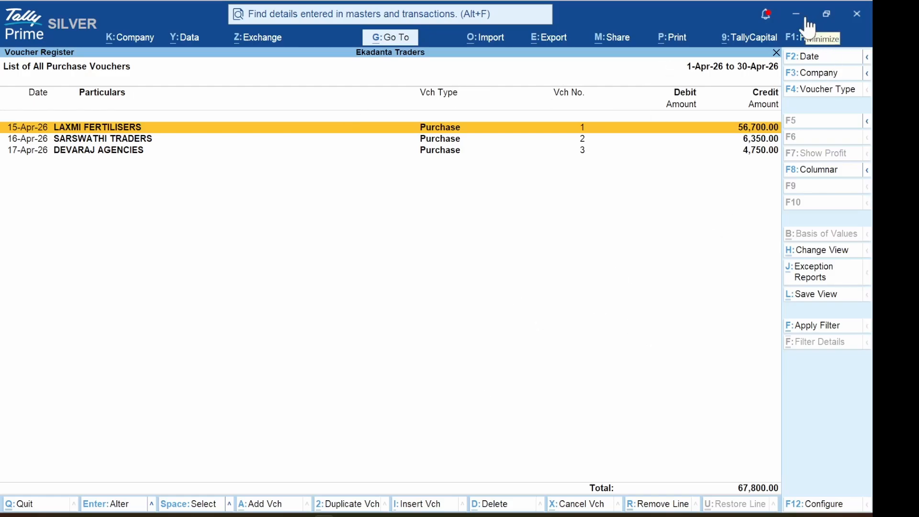
pyautogui.press('Escape')
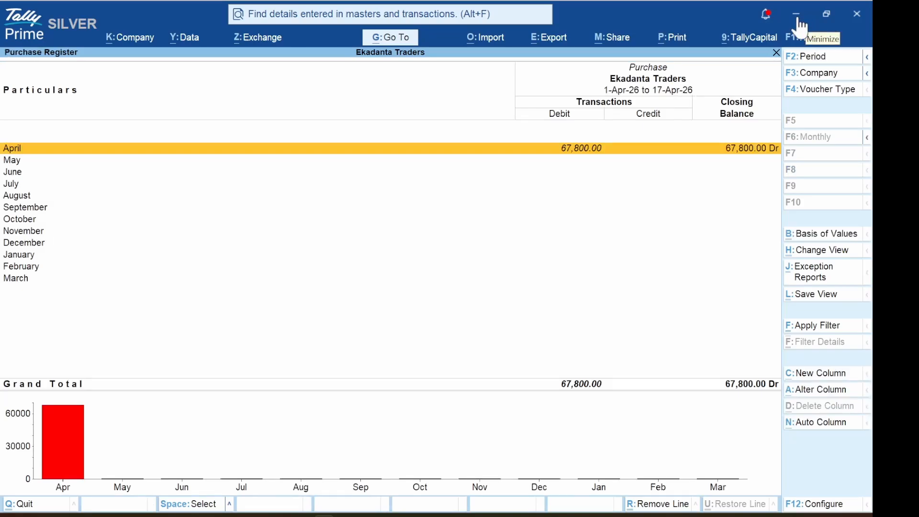
pyautogui.press('Escape')
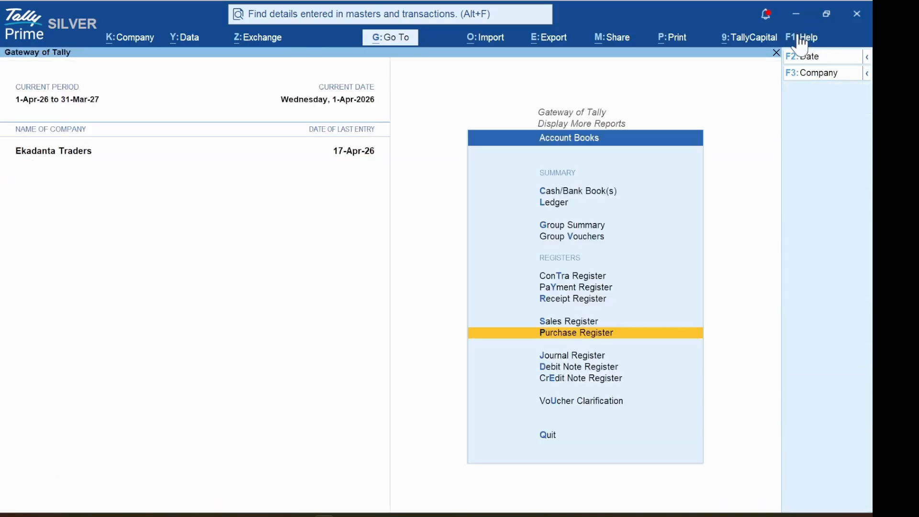